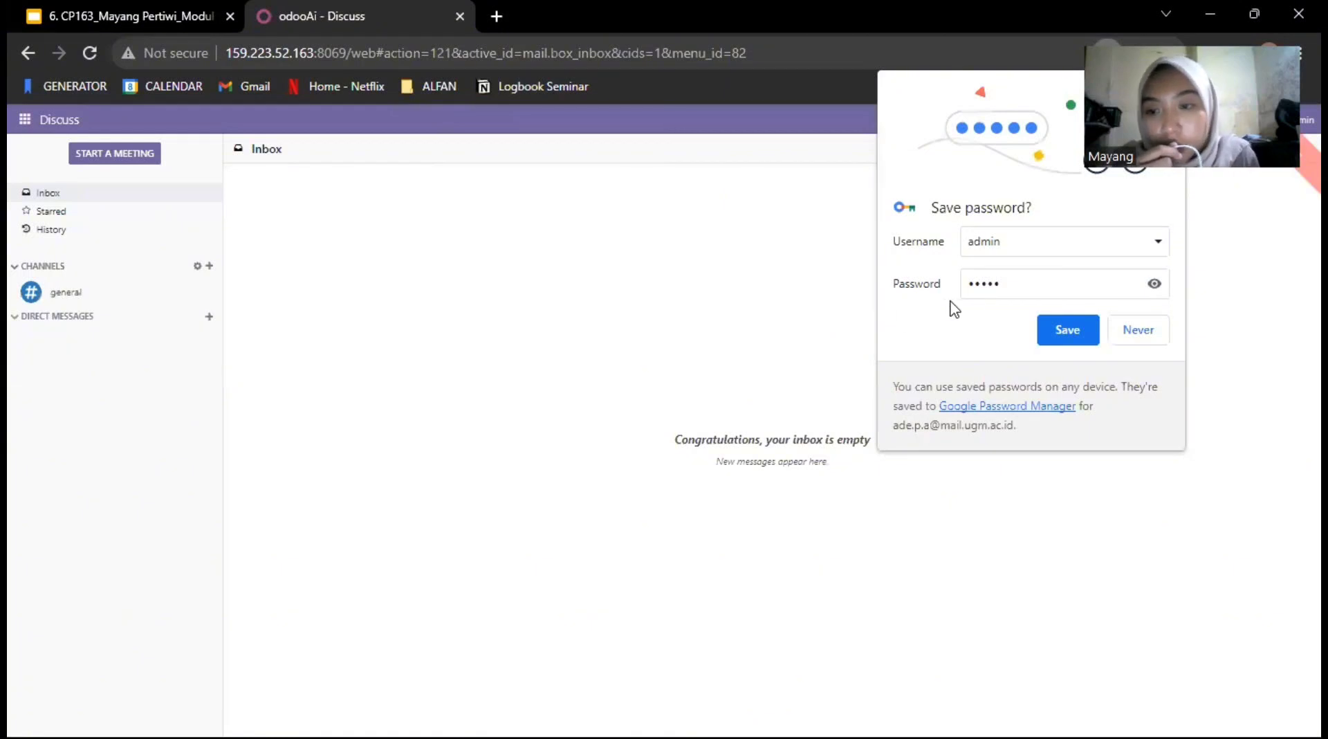
# Step: Decline saving the login password and open the Inventory overview
pyautogui.click(1138, 330)
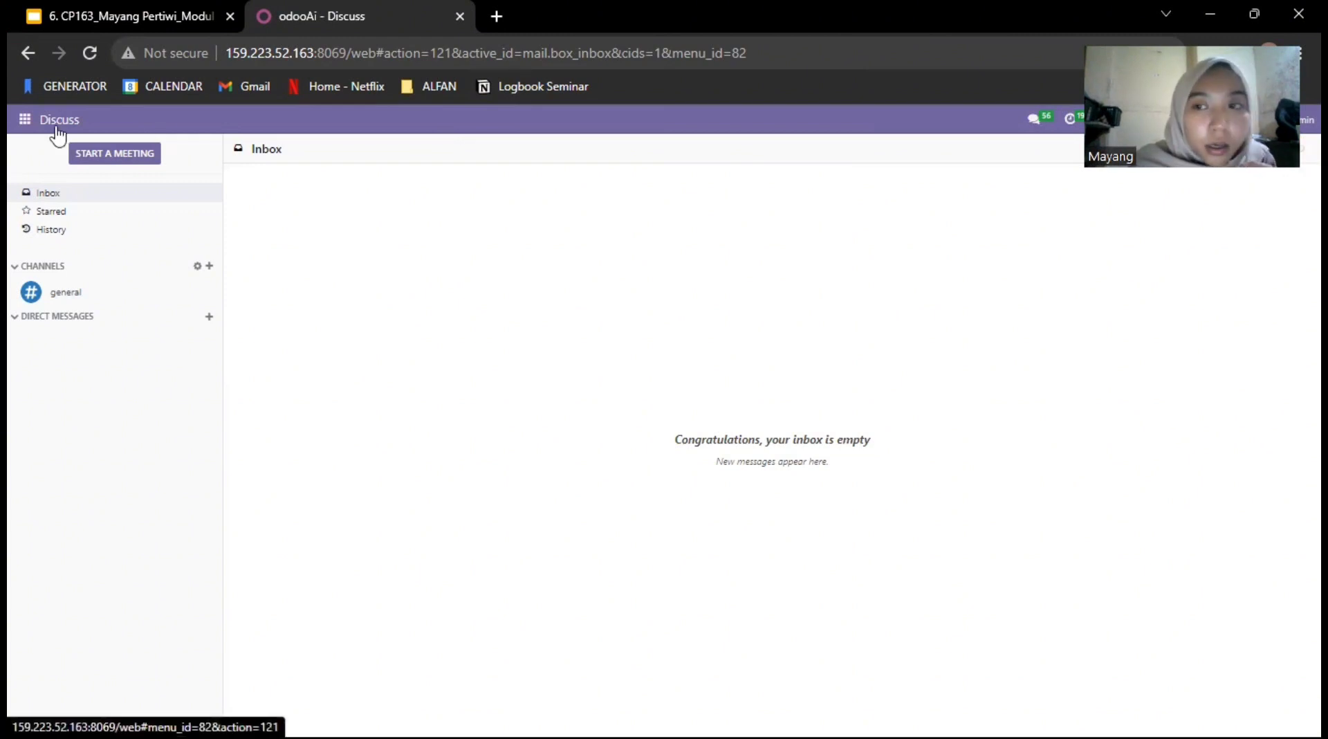
pyautogui.click(26, 121)
pyautogui.click(81, 405)
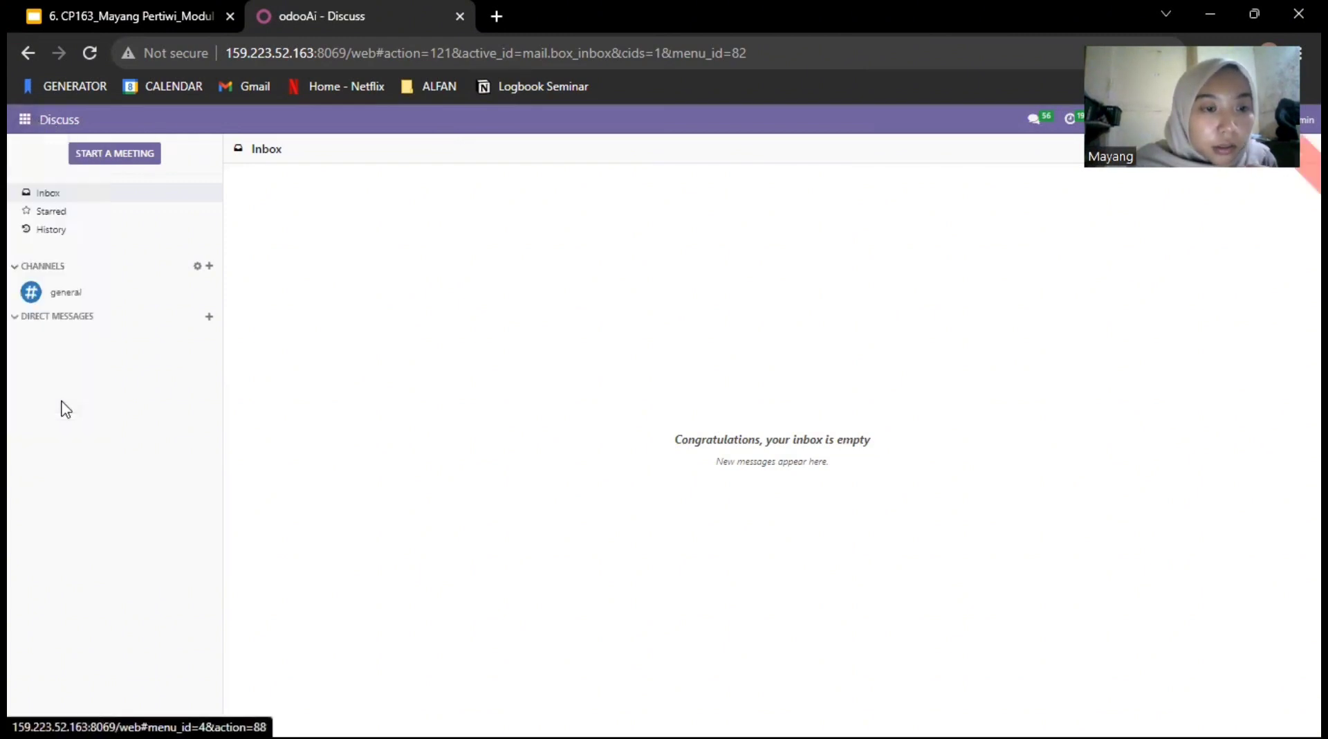
pyautogui.click(29, 123)
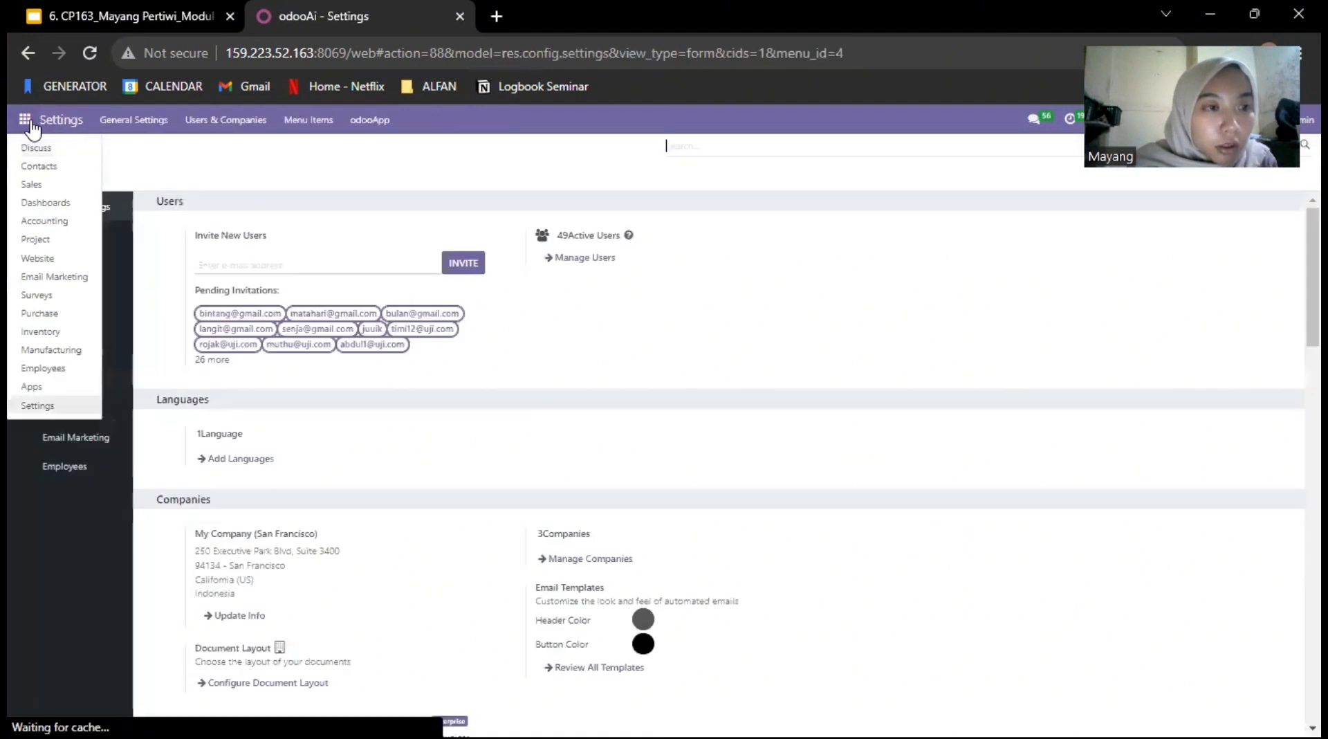
pyautogui.click(40, 332)
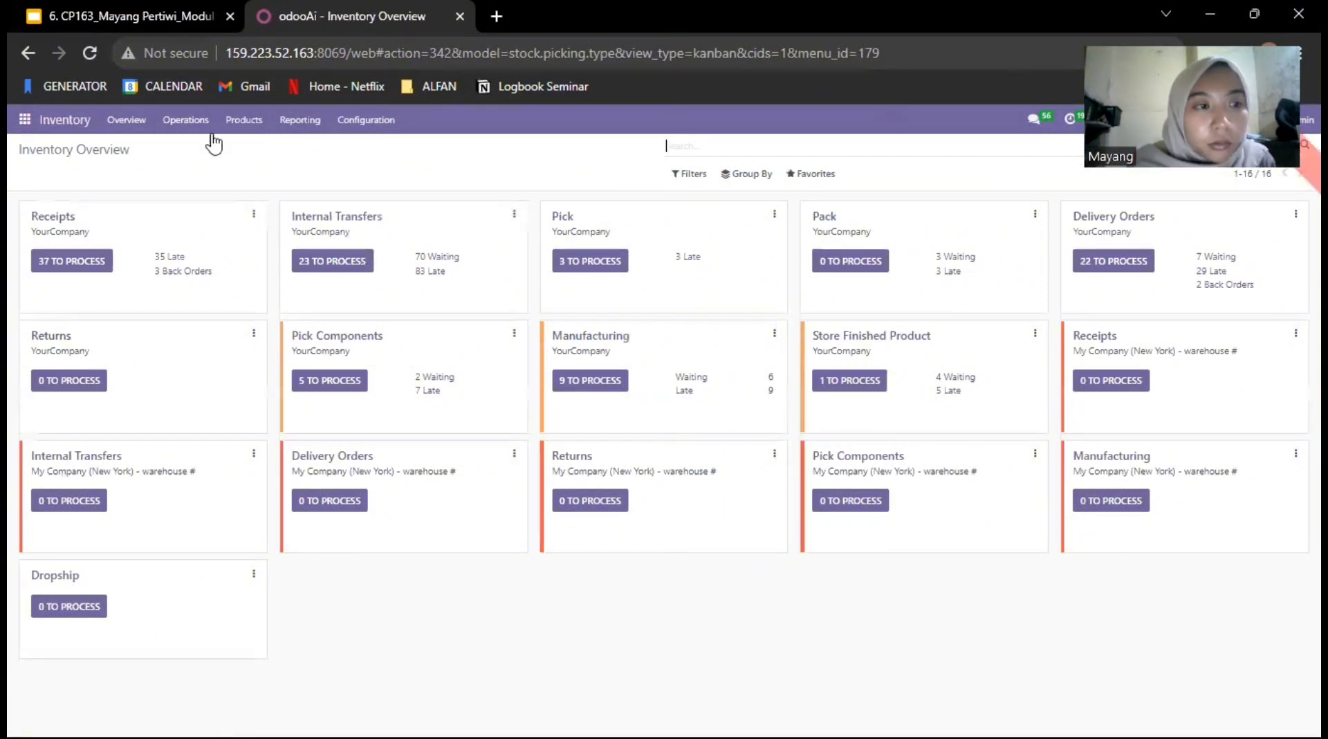
# Step: Activate the standard developer mode in the general settings
pyautogui.click(22, 121)
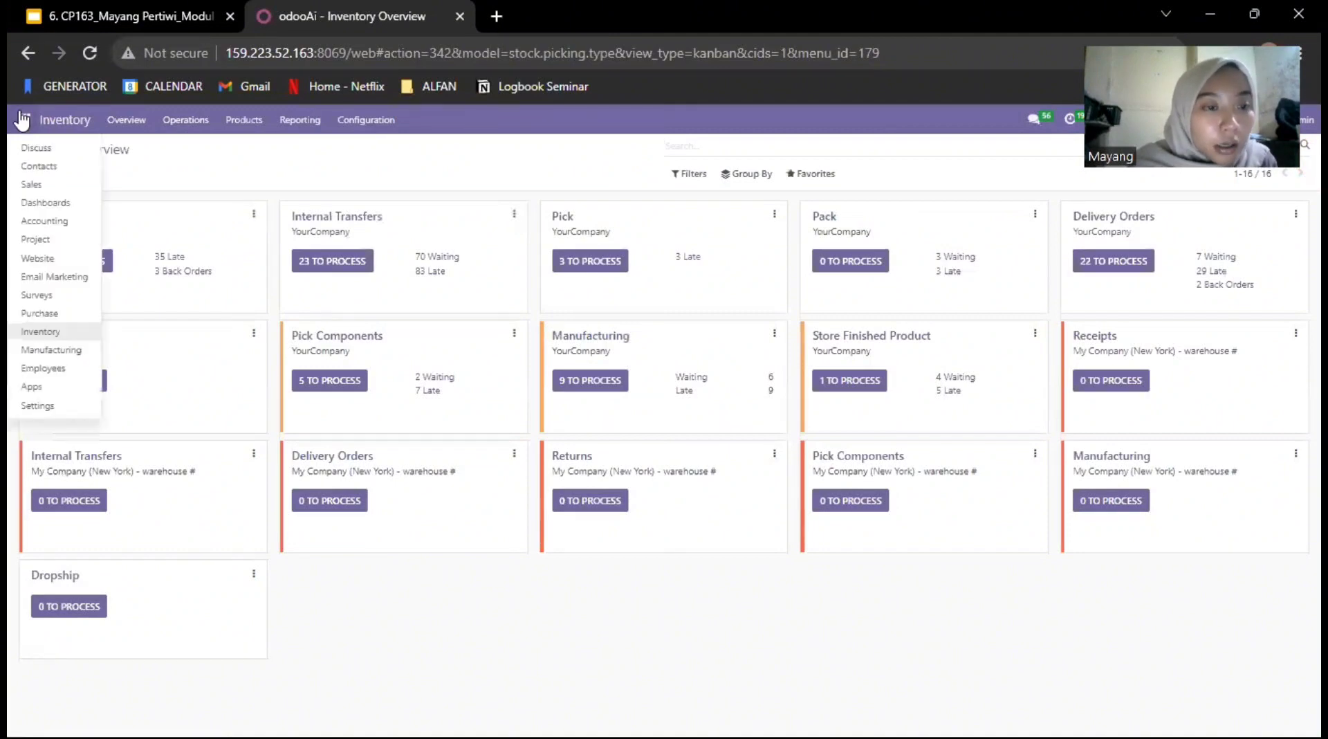
pyautogui.click(31, 407)
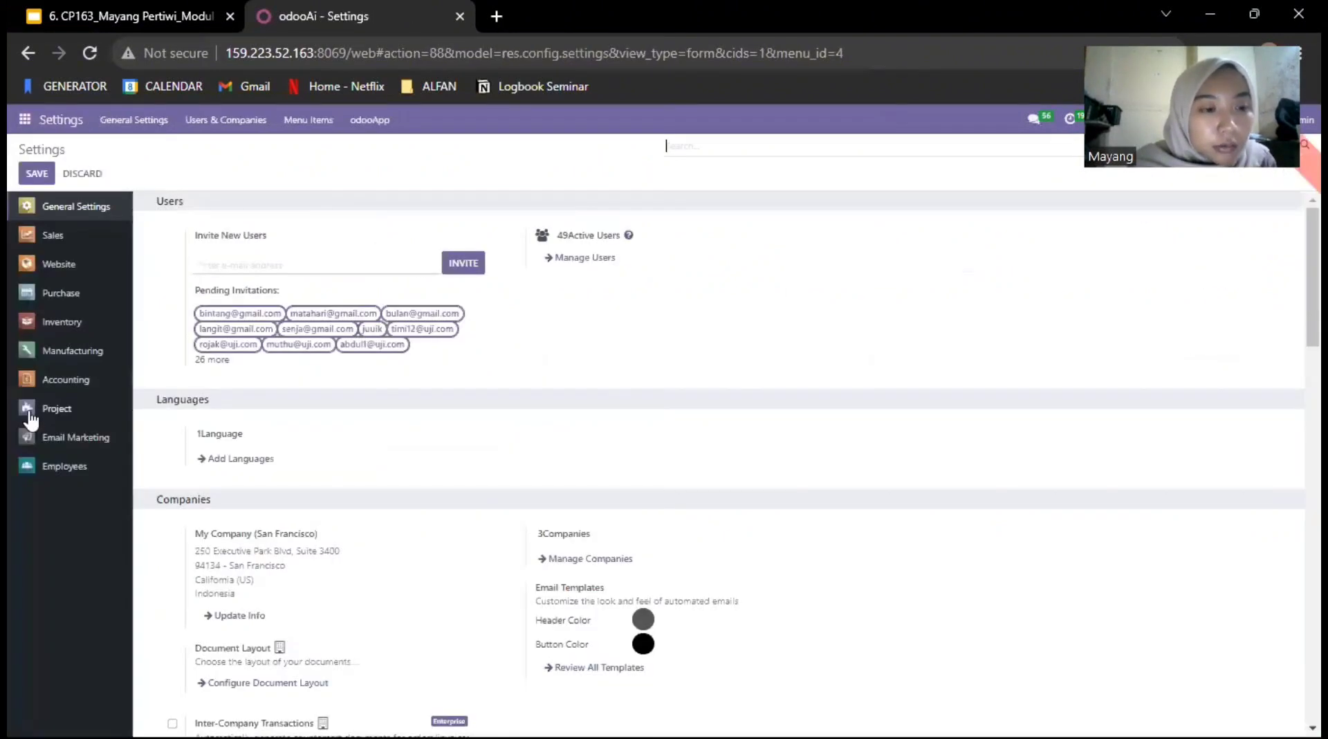
pyautogui.scroll(-10, 232, 424)
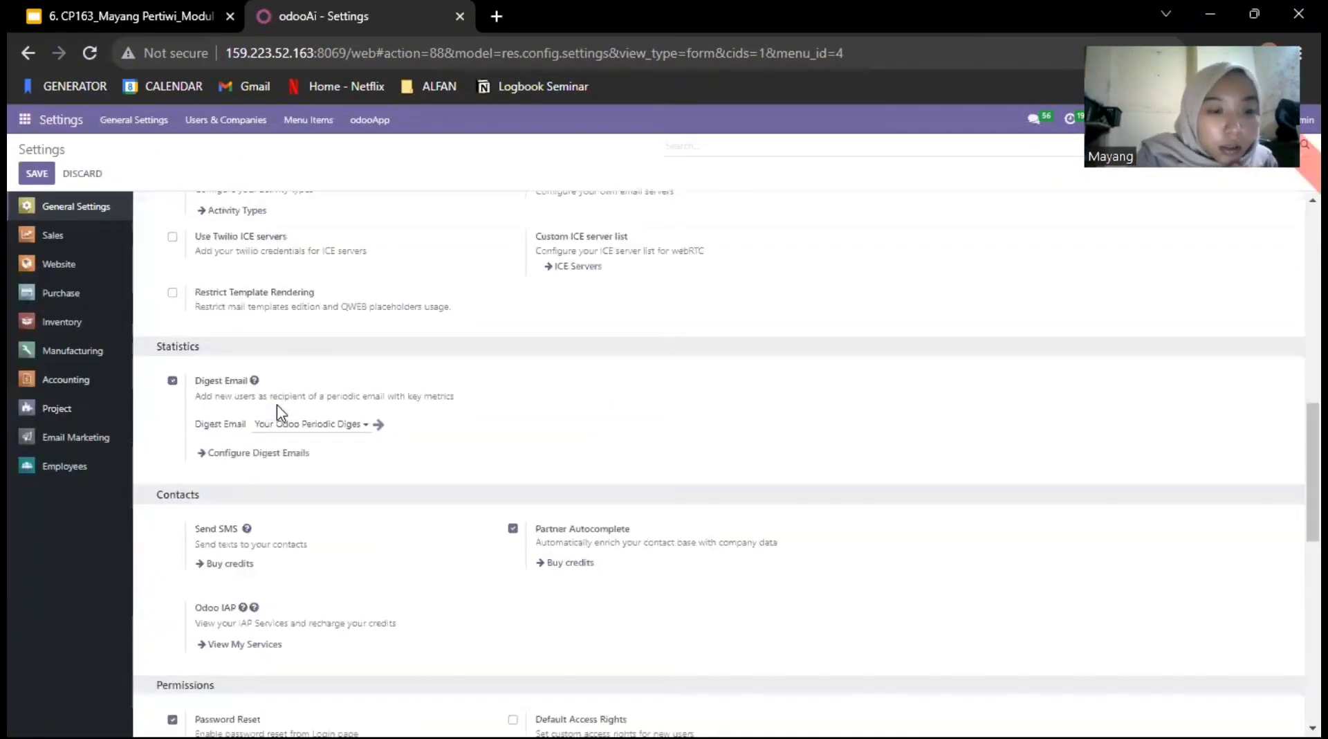
pyautogui.scroll(-8, 280, 413)
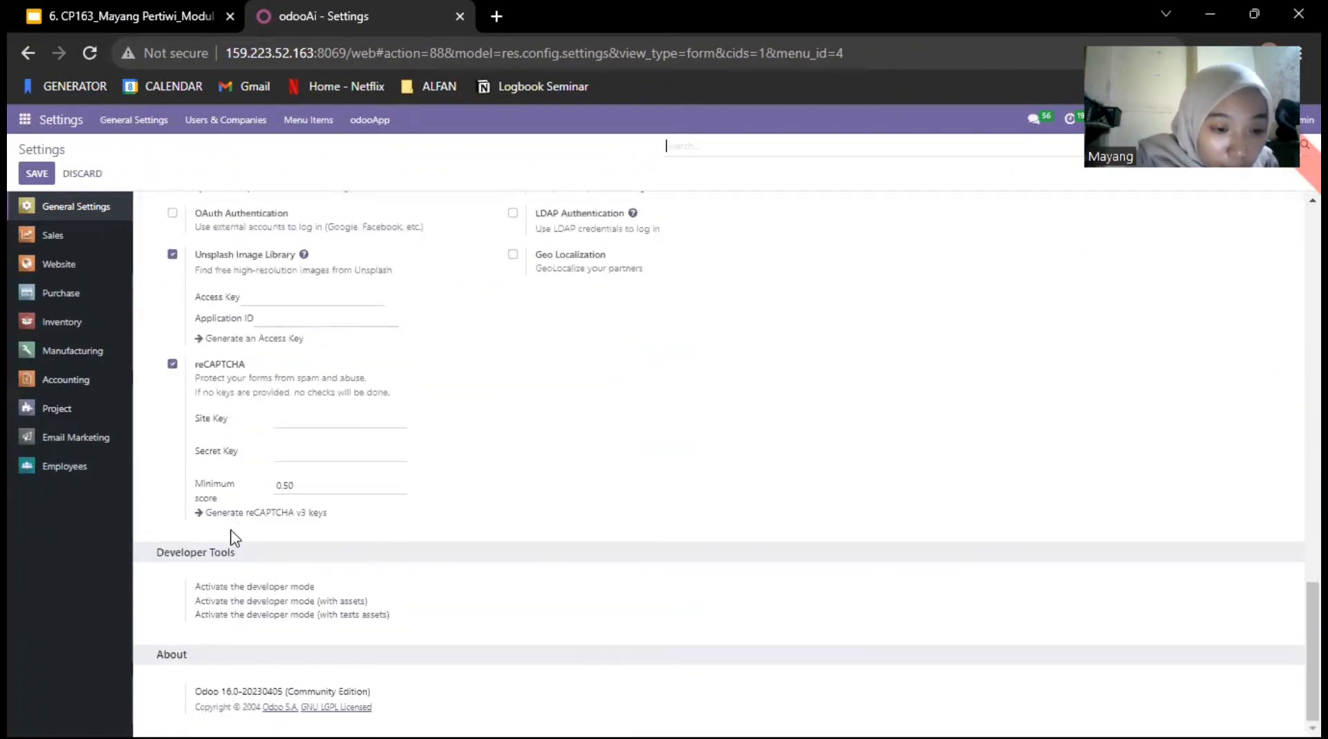
pyautogui.click(219, 587)
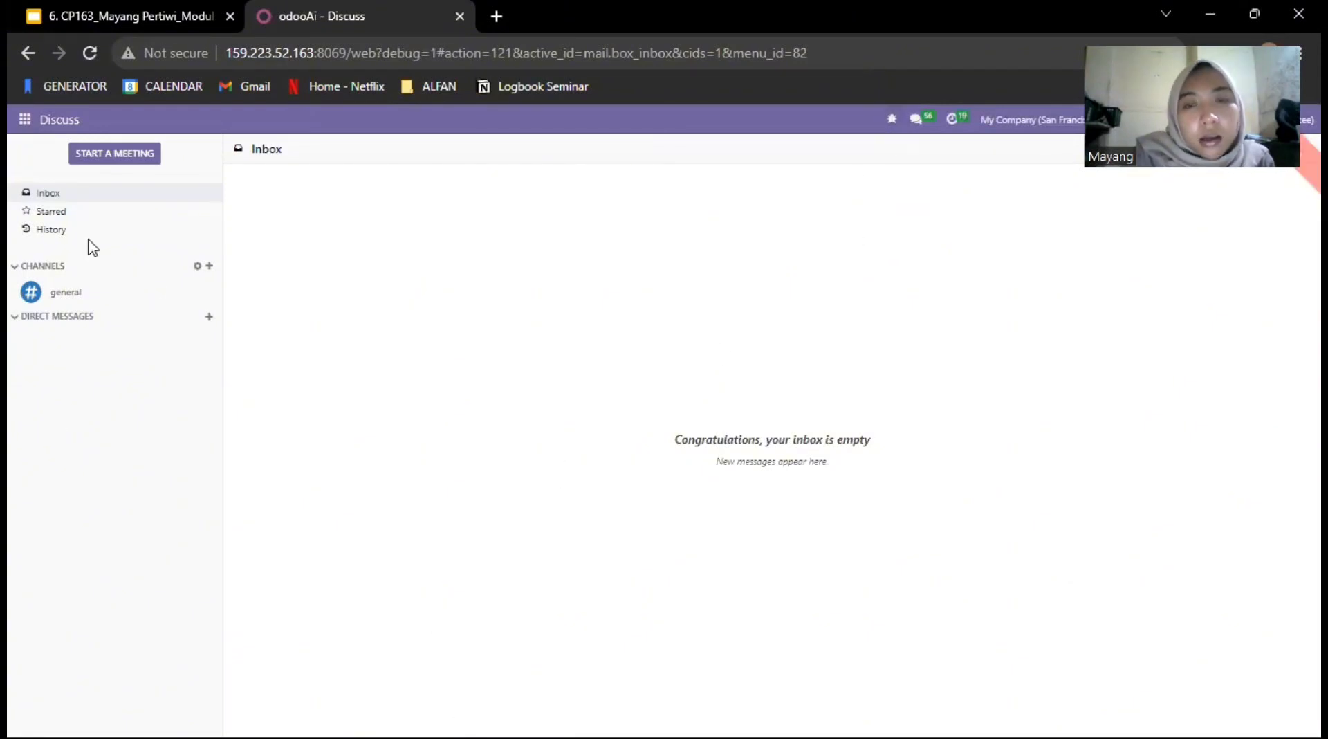
# Step: Open the Stock report of the Inventory app
pyautogui.click(25, 123)
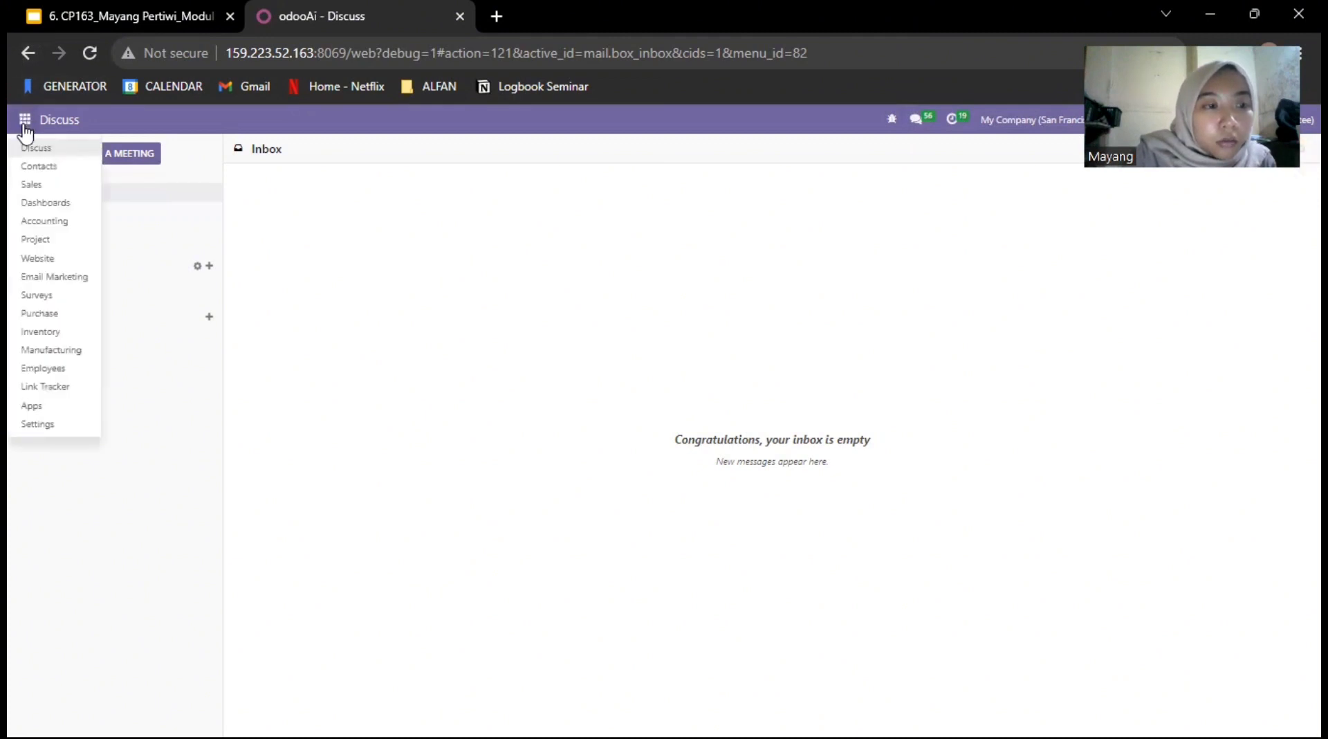
pyautogui.click(48, 333)
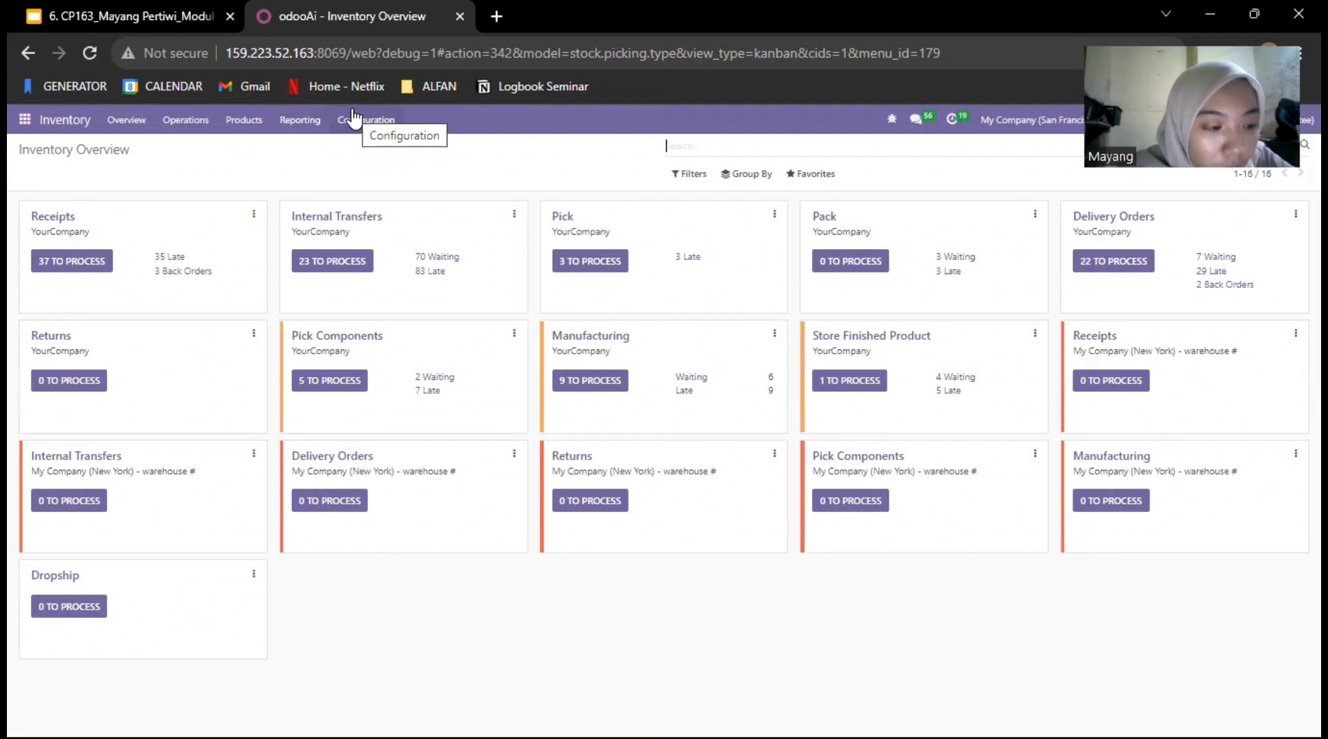
pyautogui.click(316, 126)
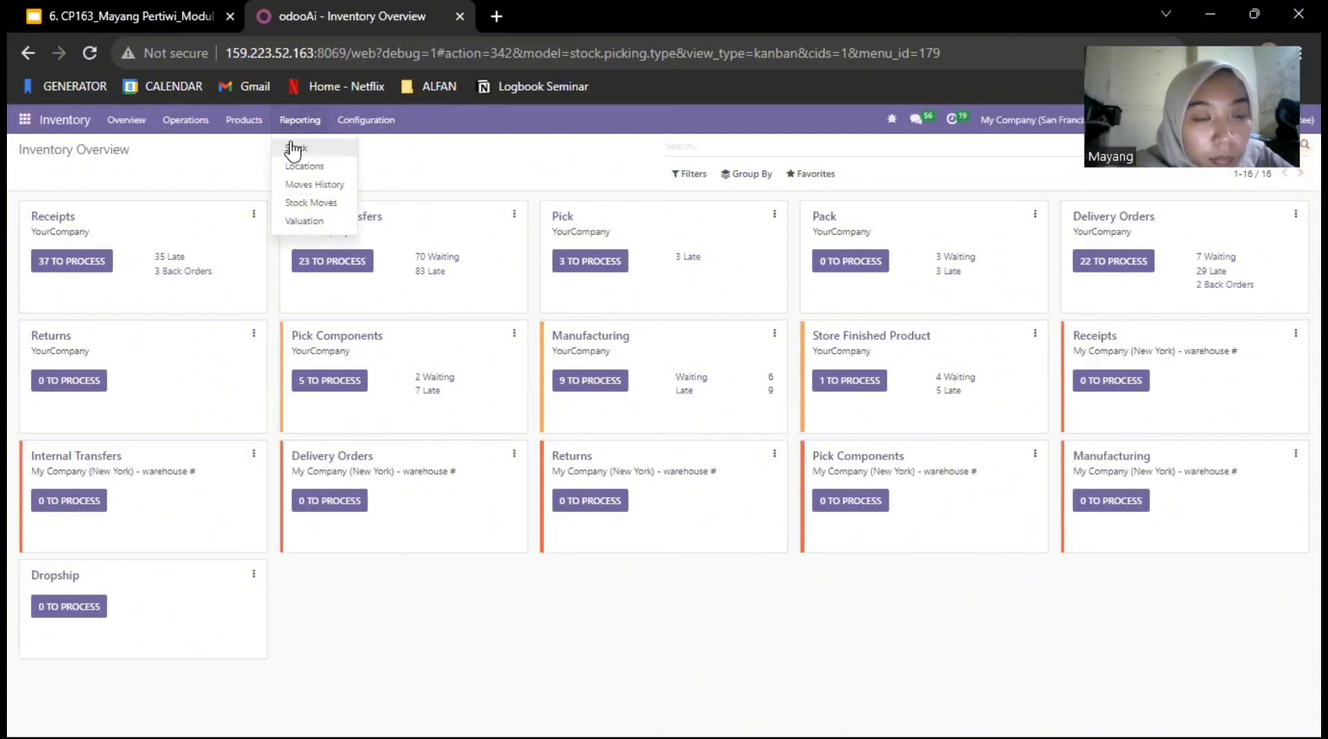
pyautogui.click(294, 148)
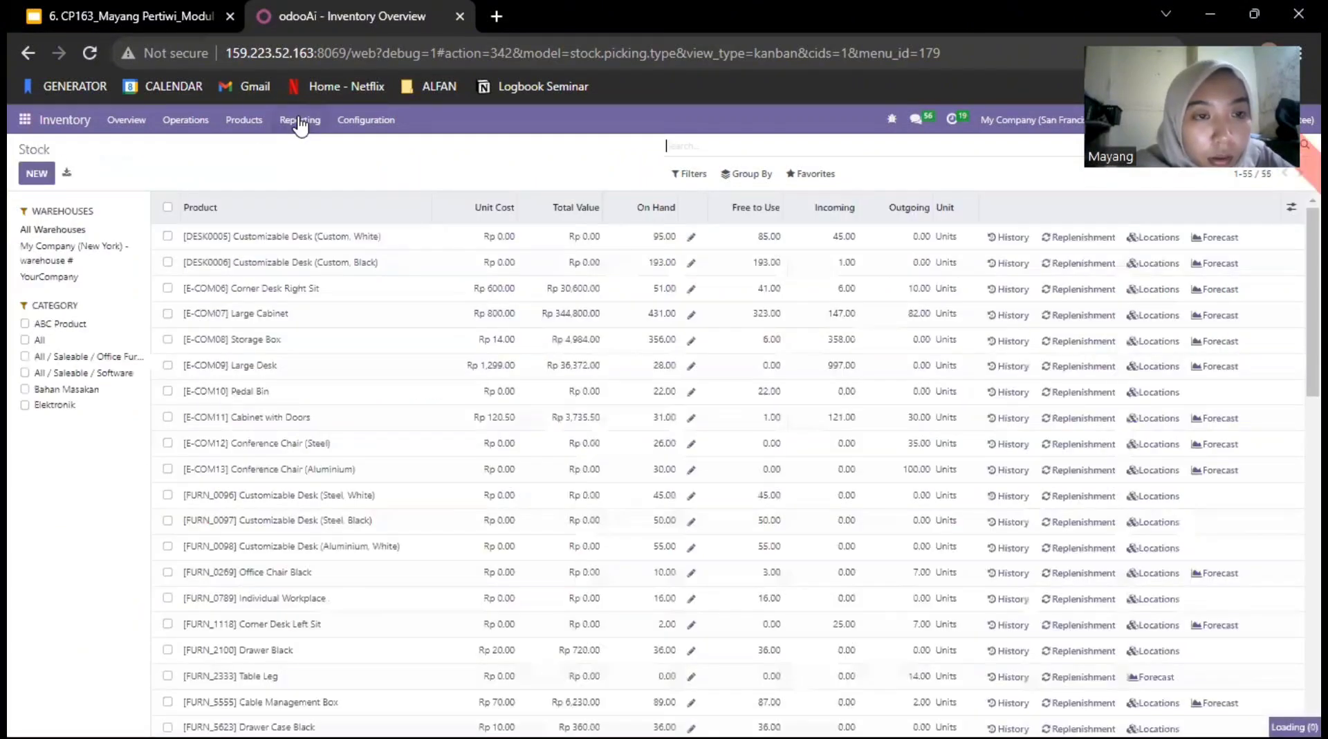
pyautogui.click(299, 121)
pyautogui.click(225, 168)
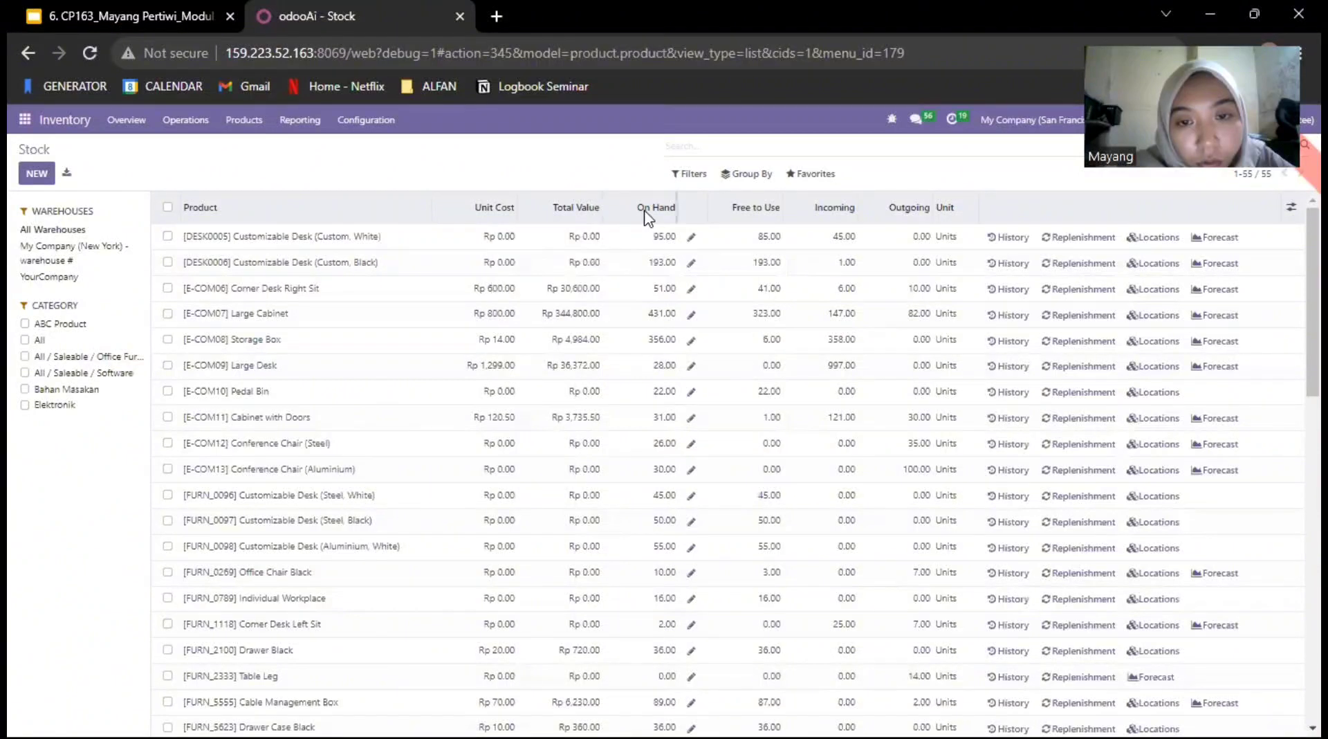
# Step: Examine the On Hand and Outgoing columns and open the forecasted report for [DESK0005] Customizable Desk (Custom, White)
pyautogui.moveTo(663, 222)
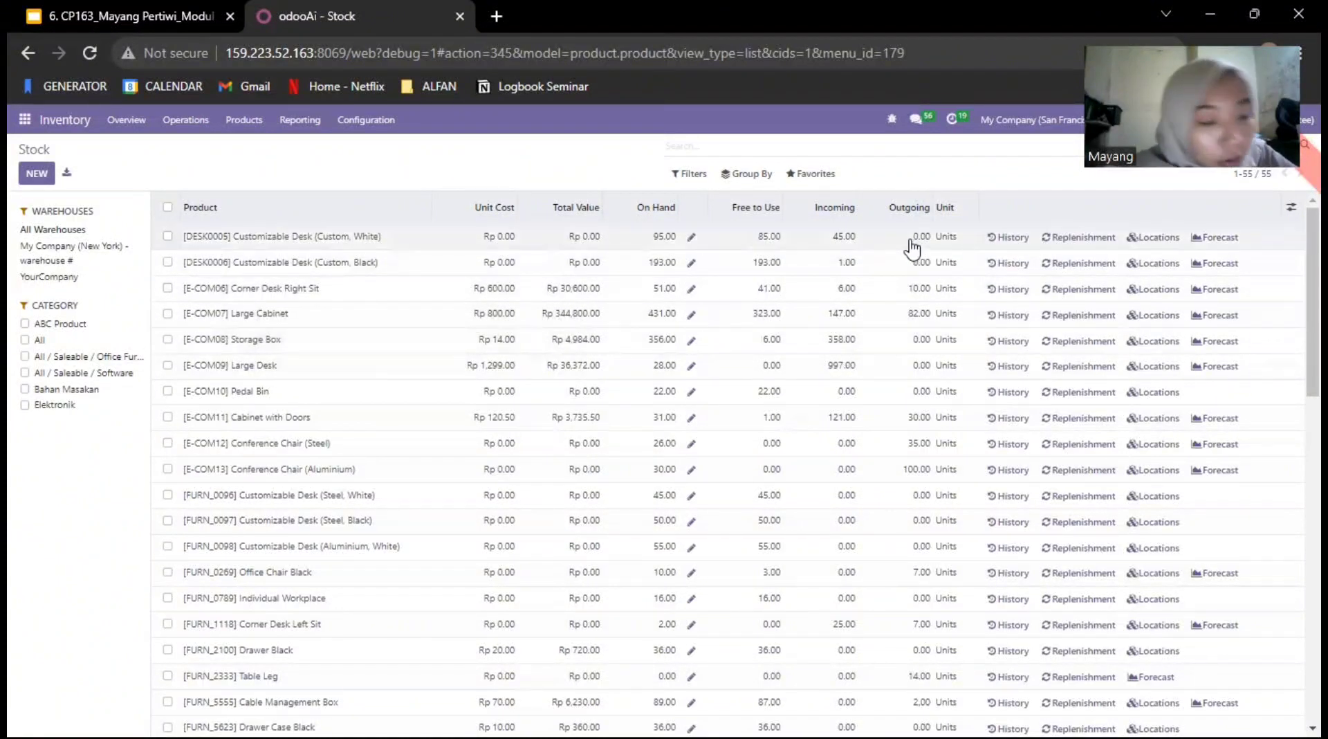
pyautogui.moveTo(904, 220)
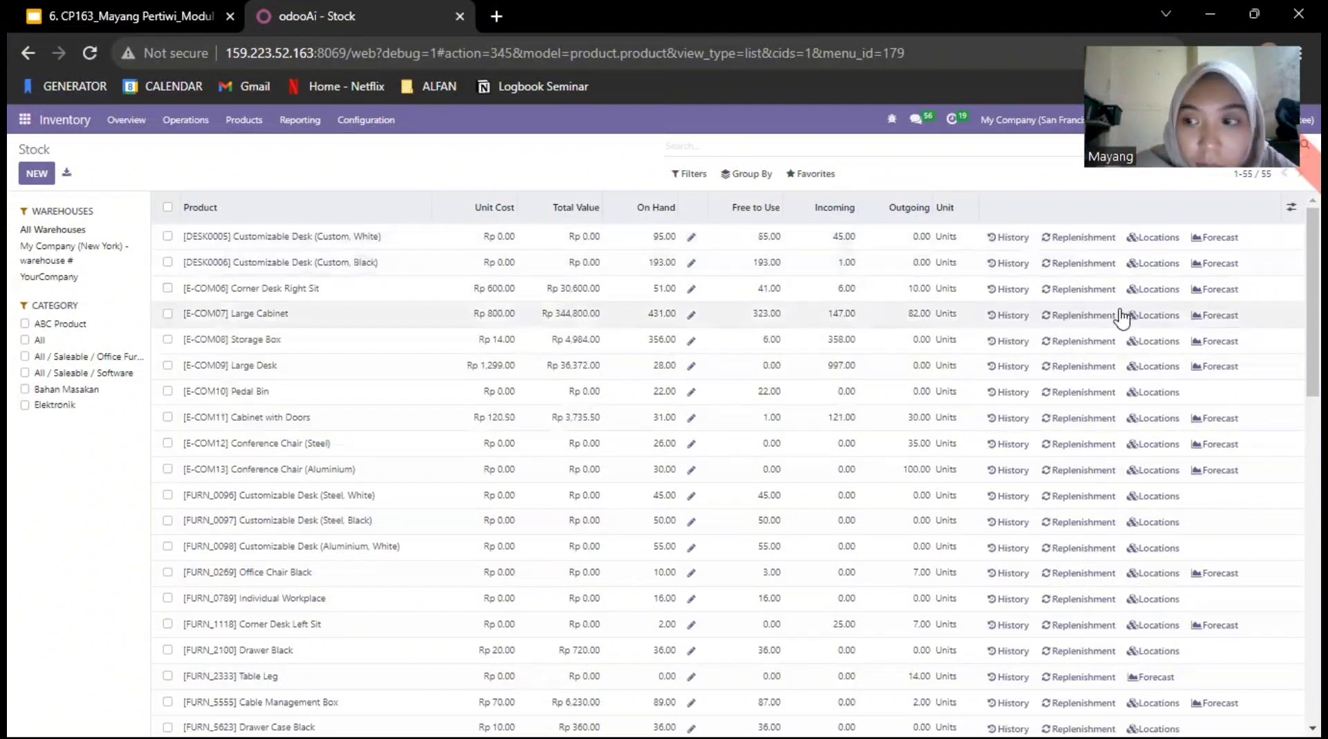
pyautogui.click(1215, 239)
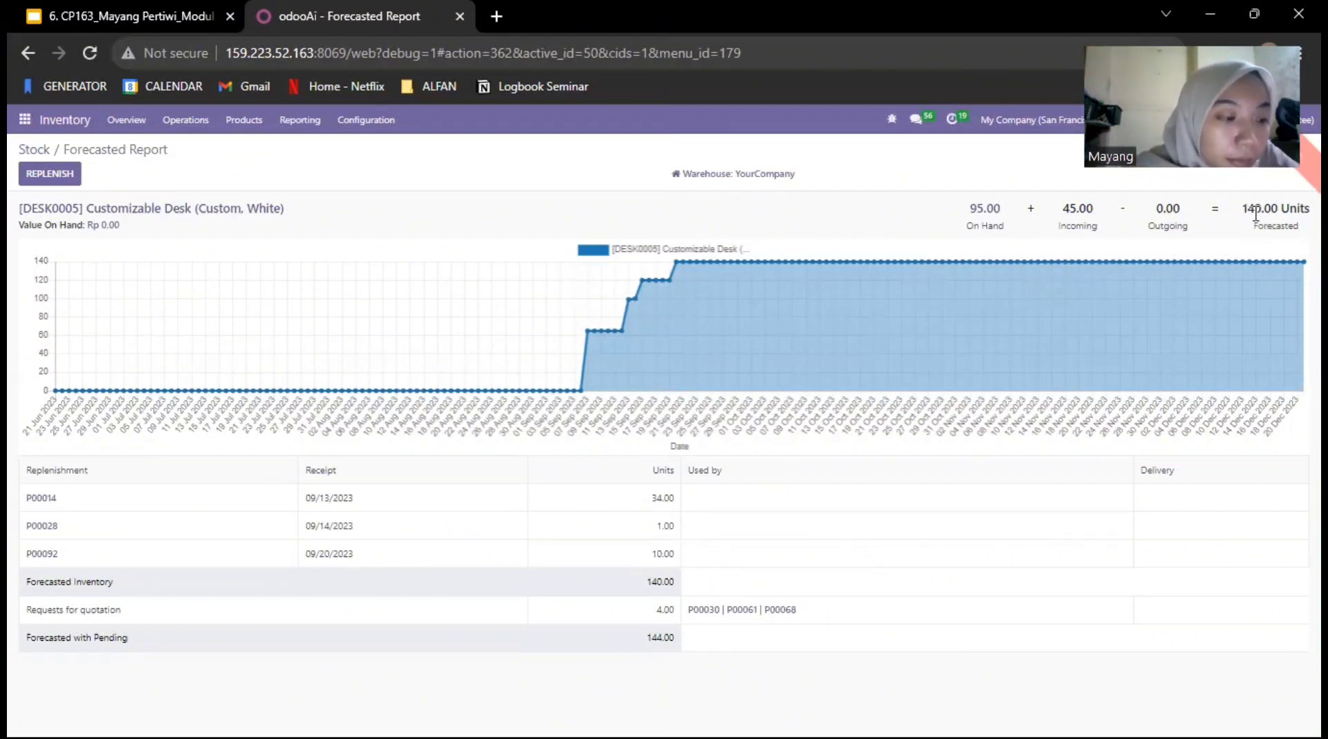
# Step: Open the Locations report and look through its available filters, including the custom filter option
pyautogui.click(297, 125)
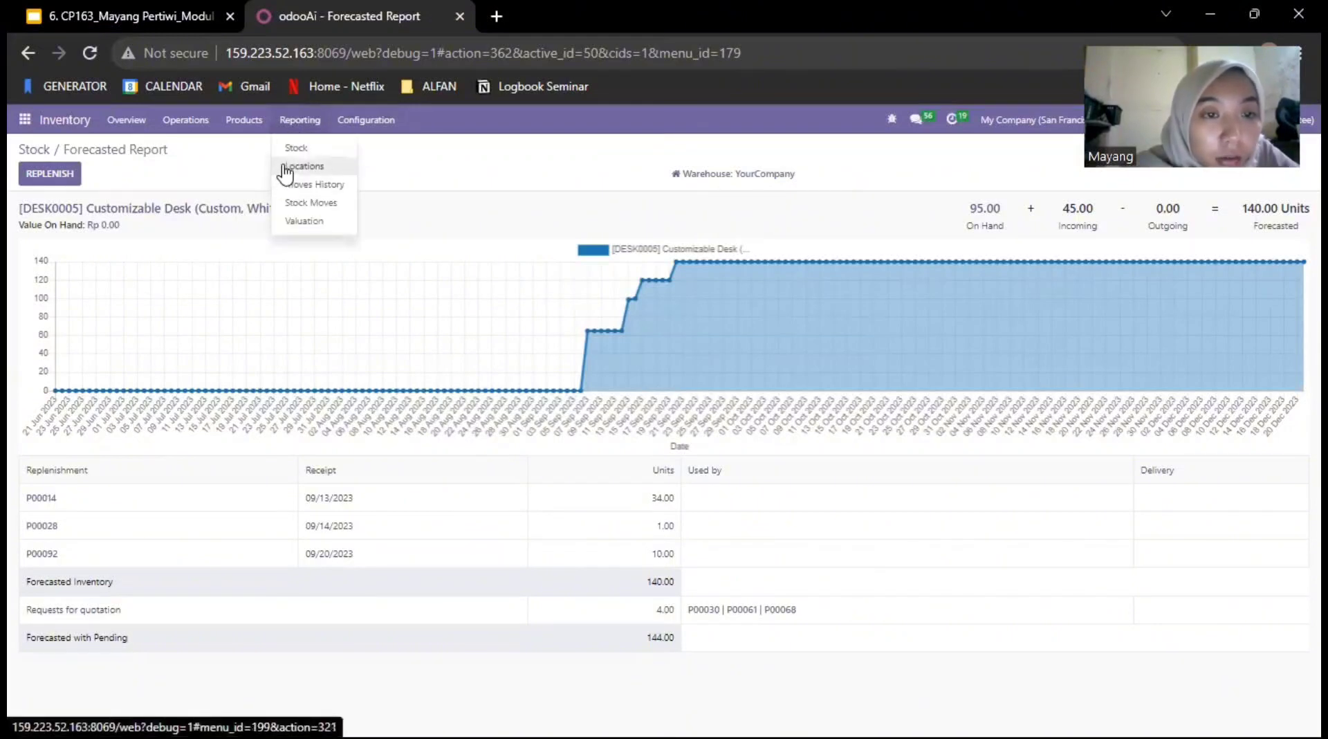
pyautogui.click(298, 167)
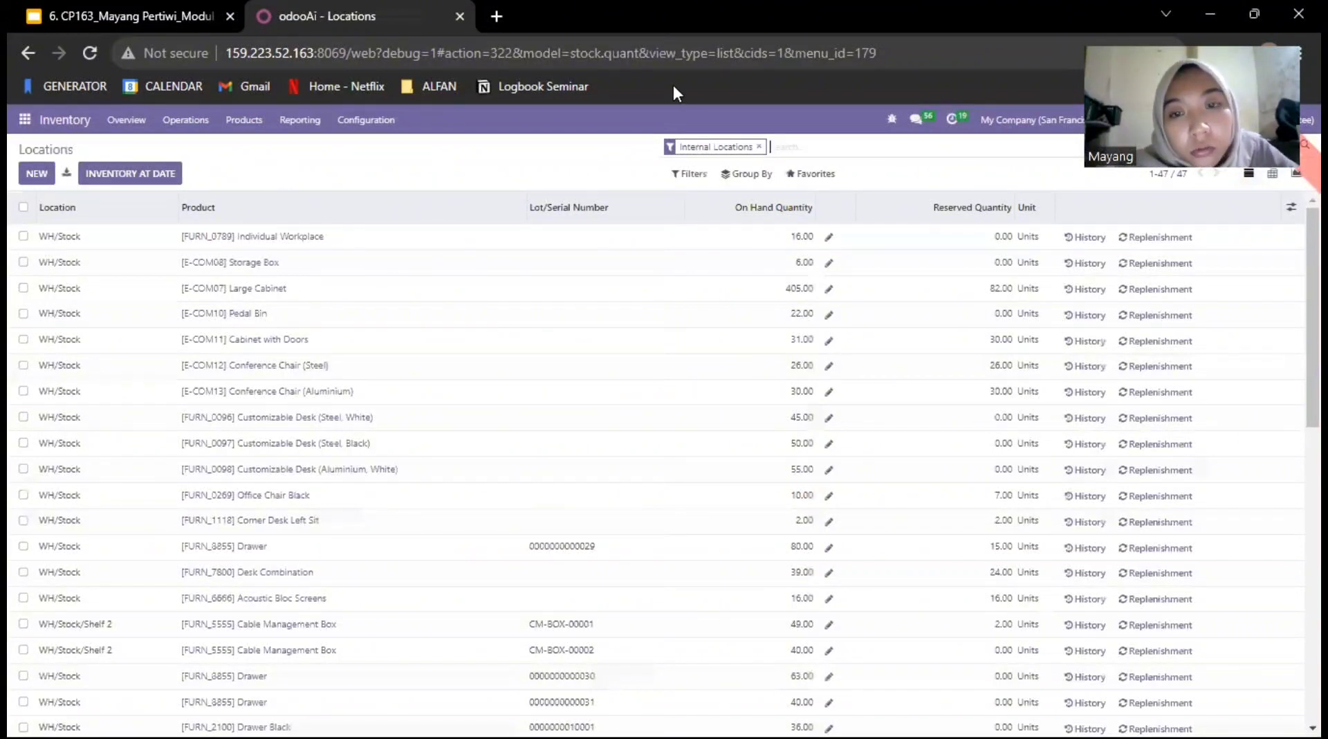
pyautogui.click(689, 177)
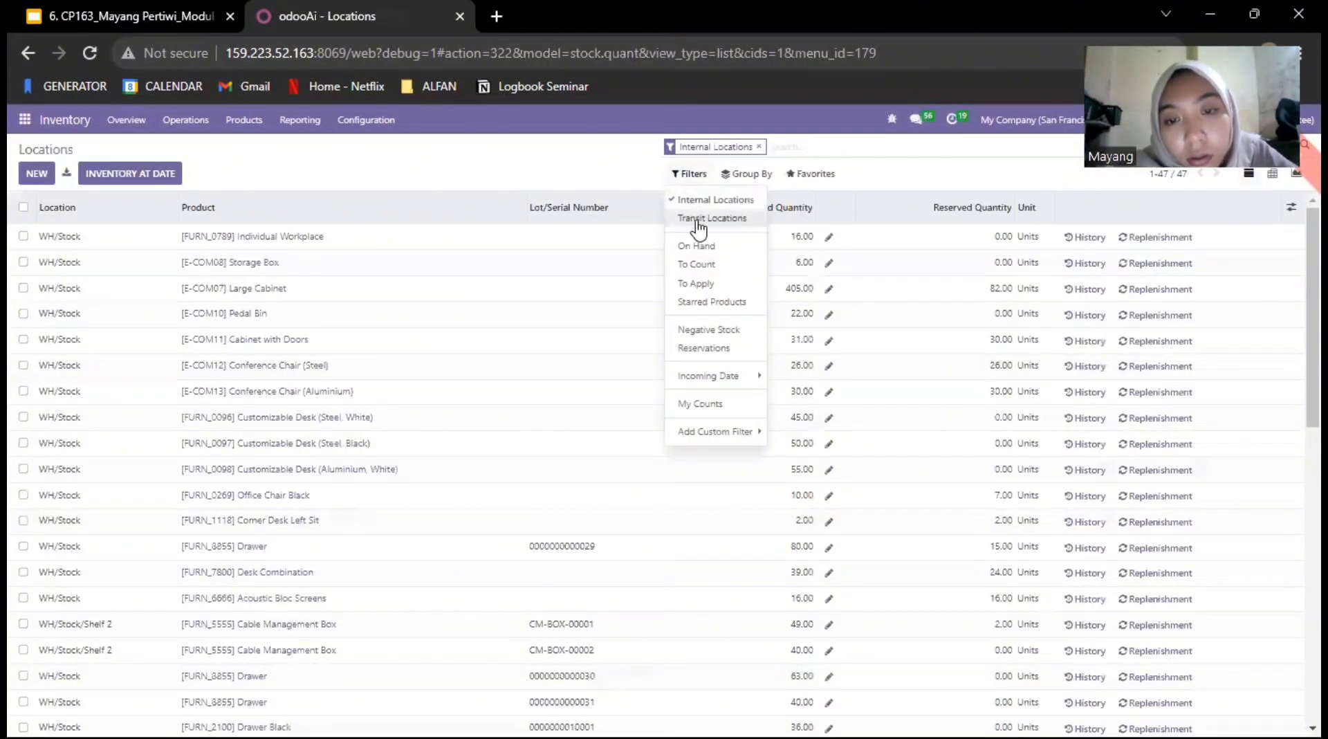
pyautogui.click(713, 431)
pyautogui.click(606, 179)
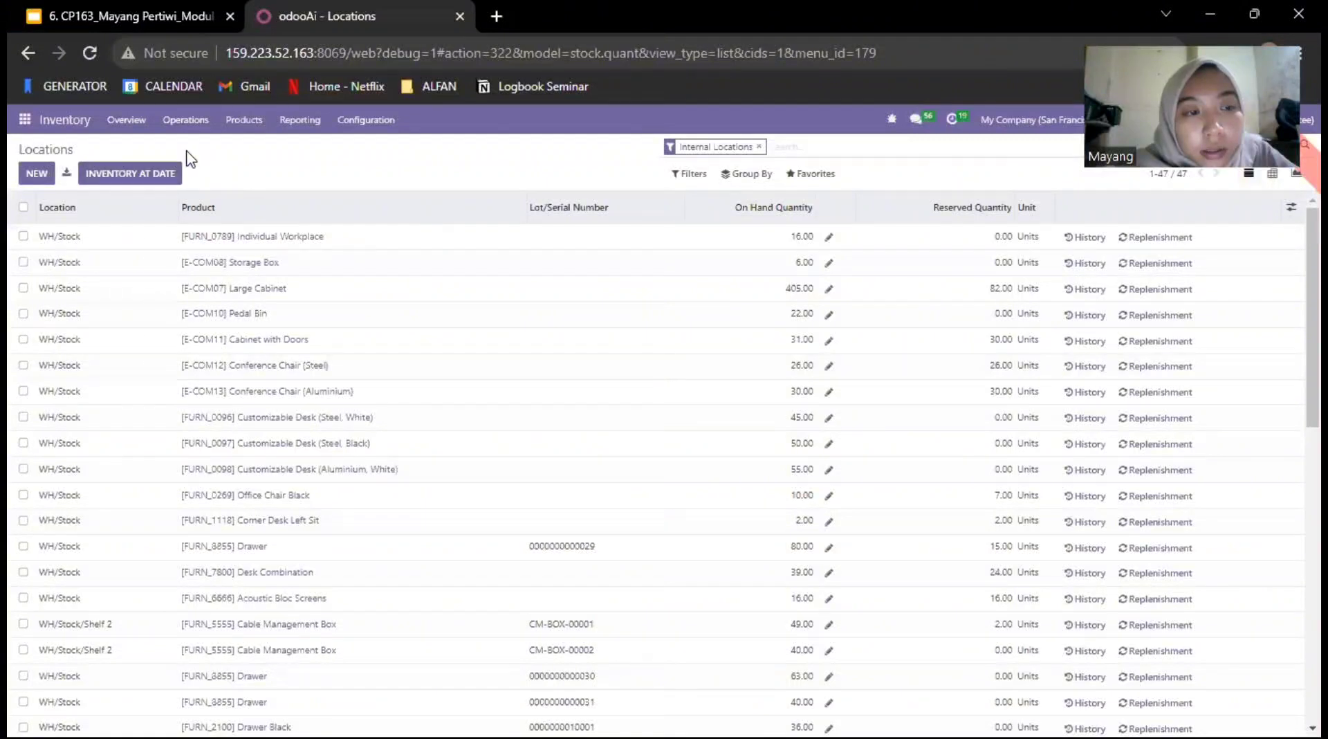
# Step: Show the inventory as of 09/21/2023 17:20:33 and examine its quantity and unit of measure columns
pyautogui.click(124, 175)
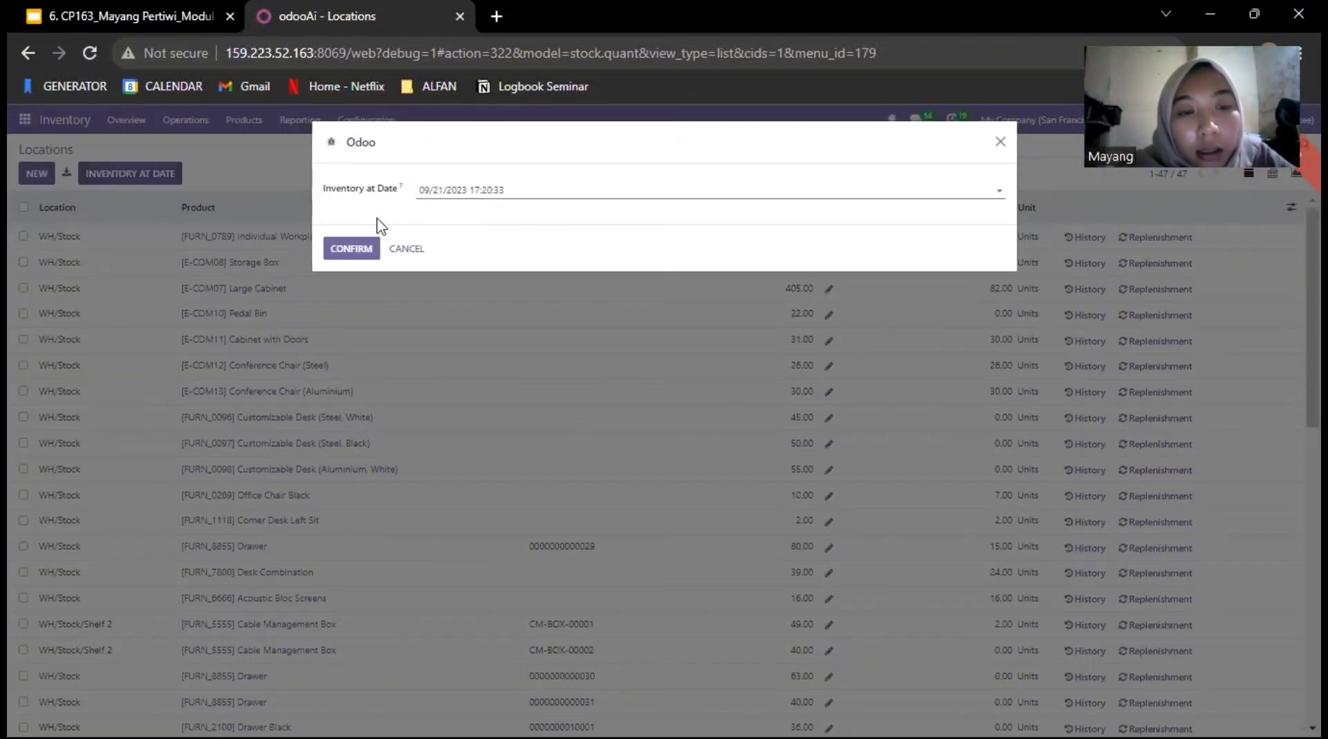
pyautogui.click(363, 248)
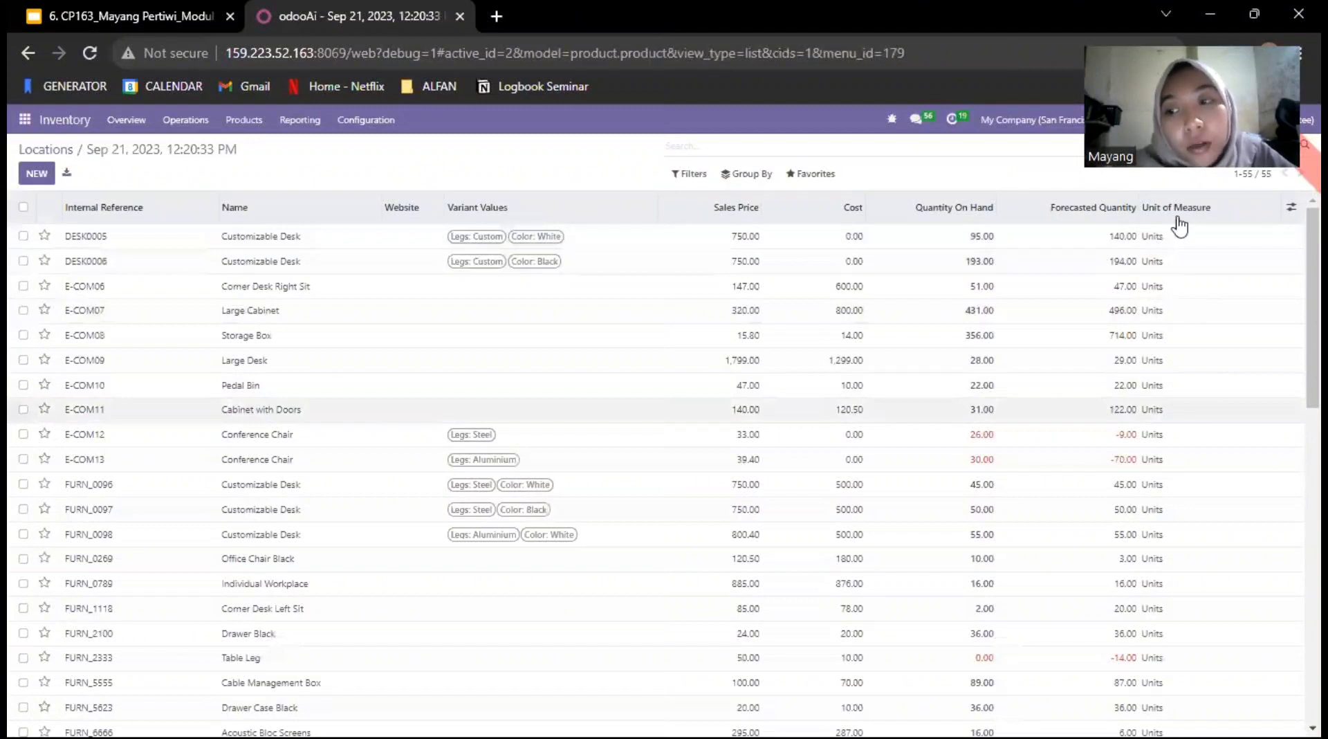
pyautogui.moveTo(1179, 225)
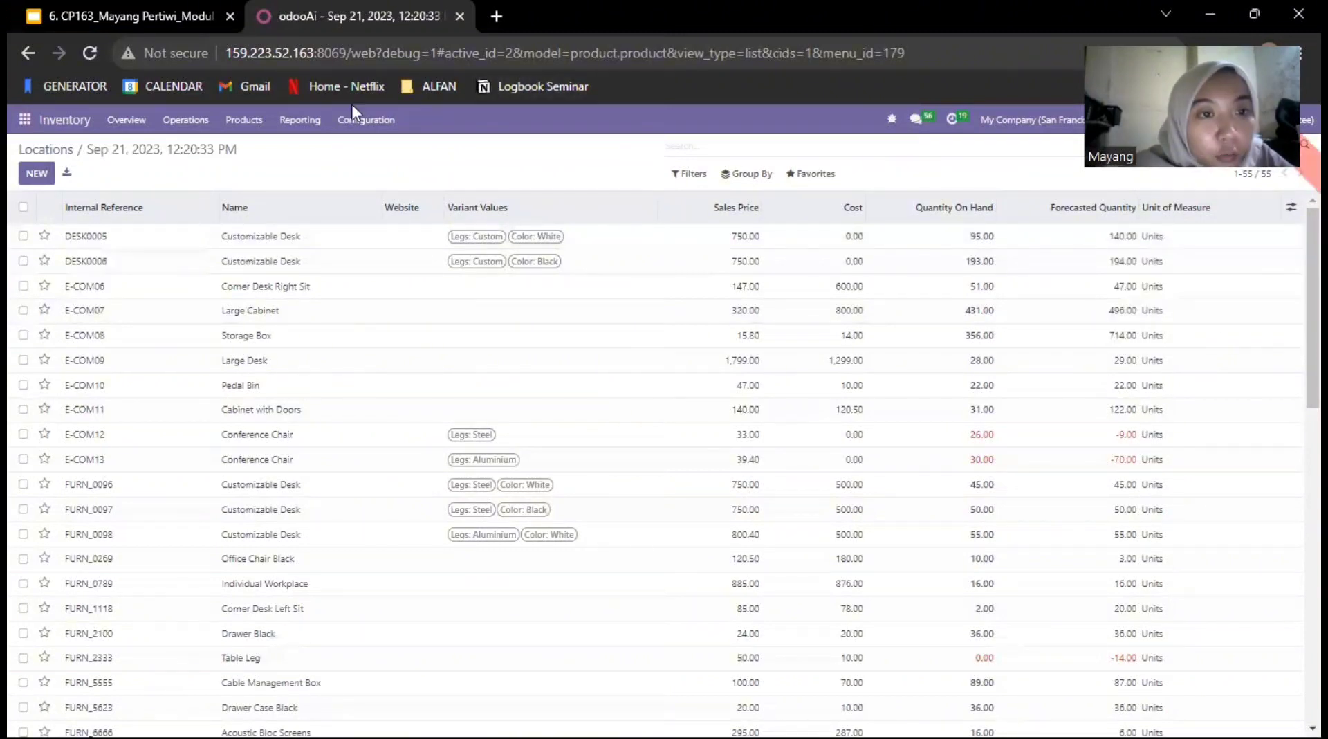
# Step: Review the Moves History report and open the Stock Moves report
pyautogui.click(308, 125)
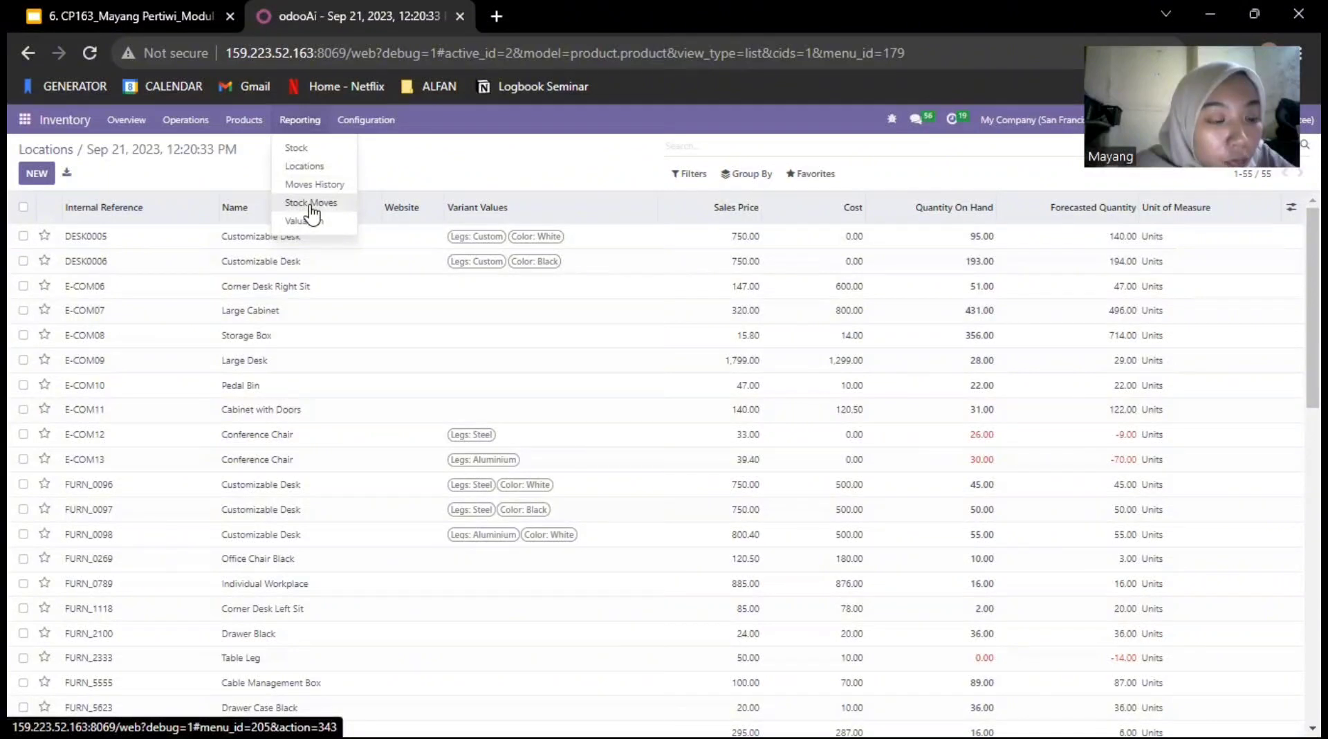
pyautogui.click(298, 185)
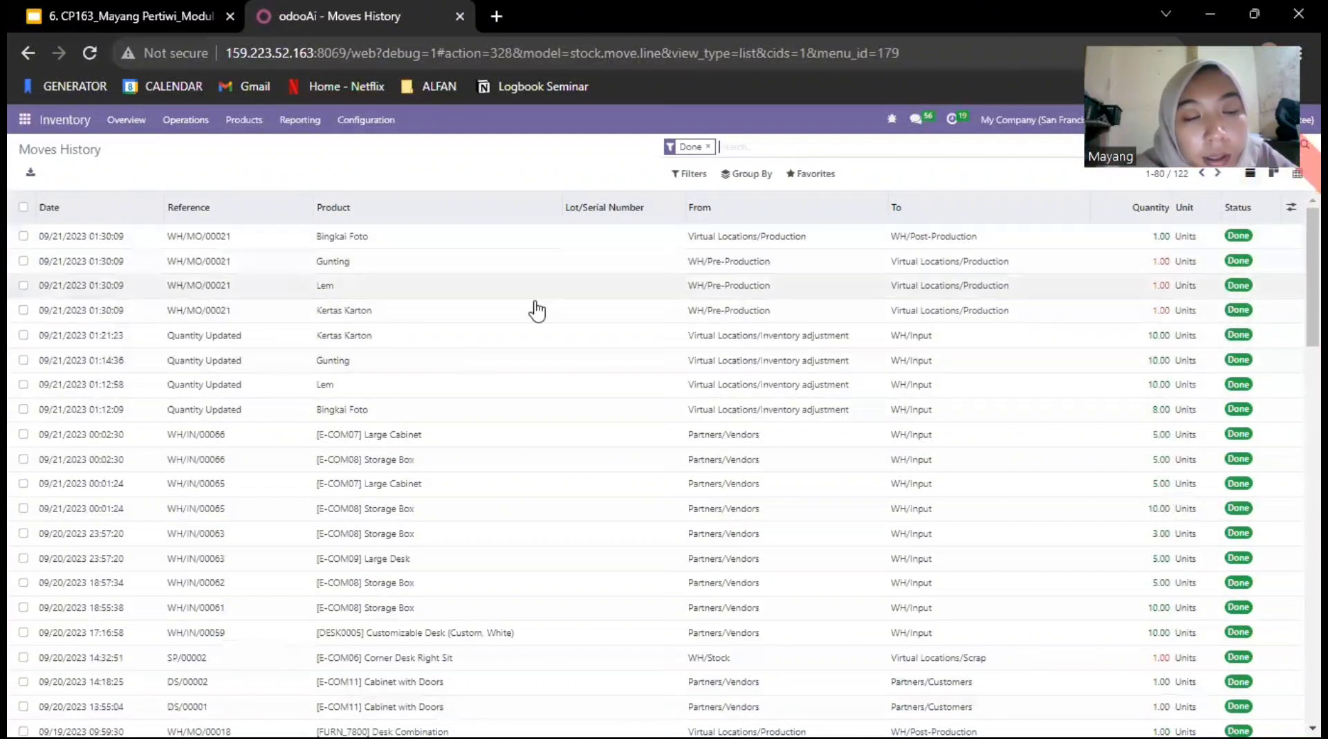
pyautogui.click(292, 122)
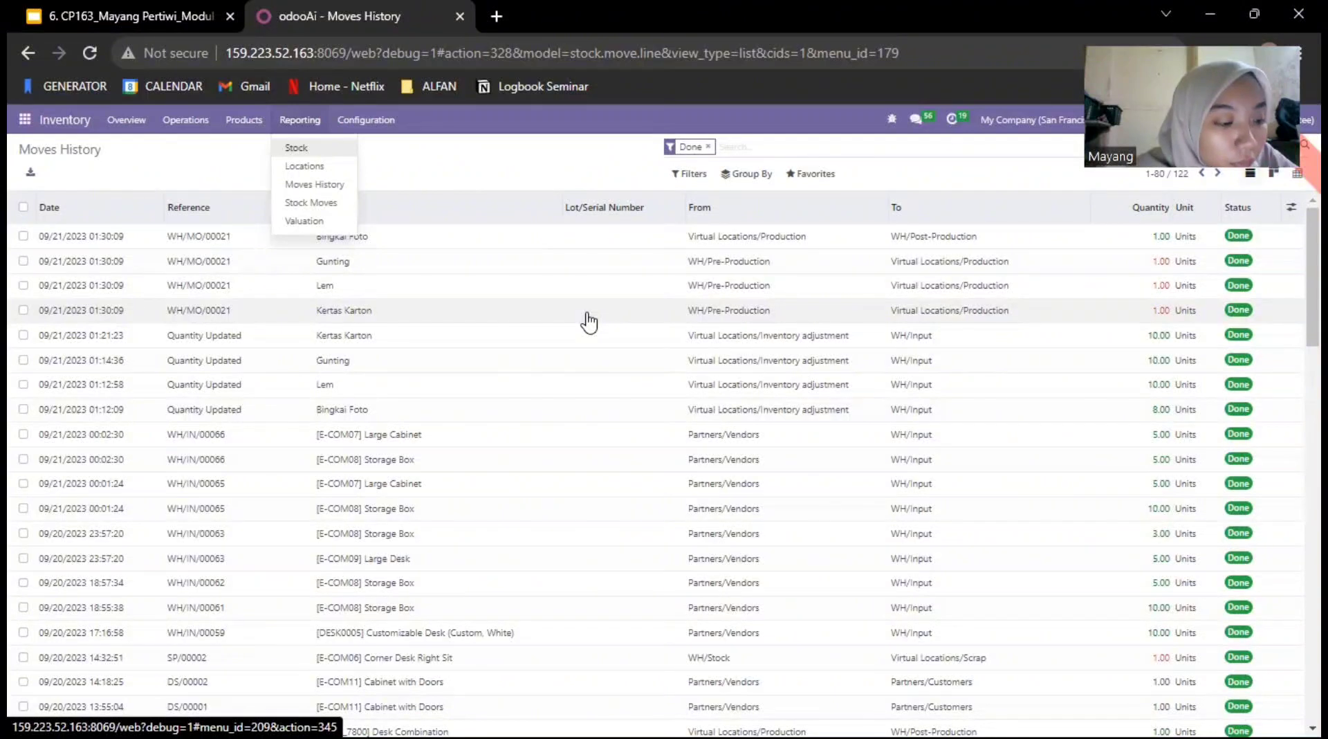
pyautogui.click(327, 205)
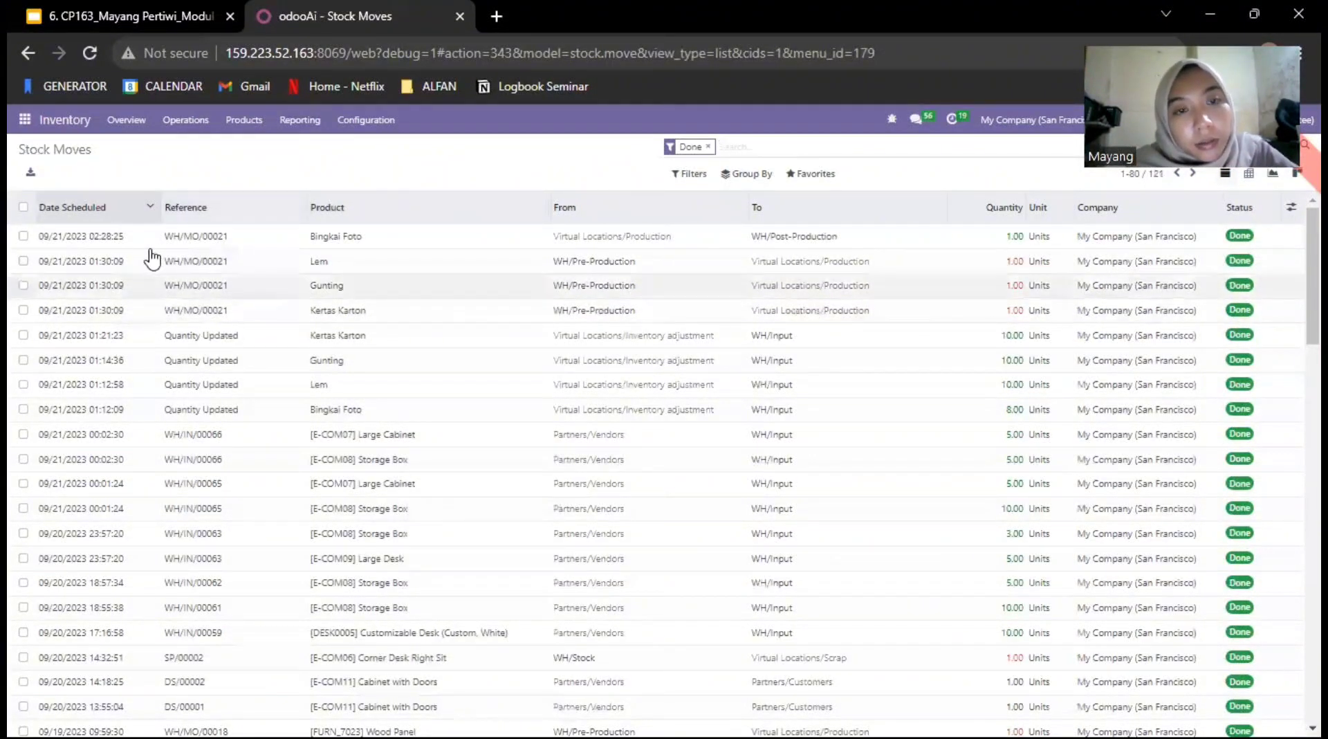
# Step: Compare the Moves History and Stock Moves reports by switching back and forth between them
pyautogui.click(299, 120)
pyautogui.click(305, 182)
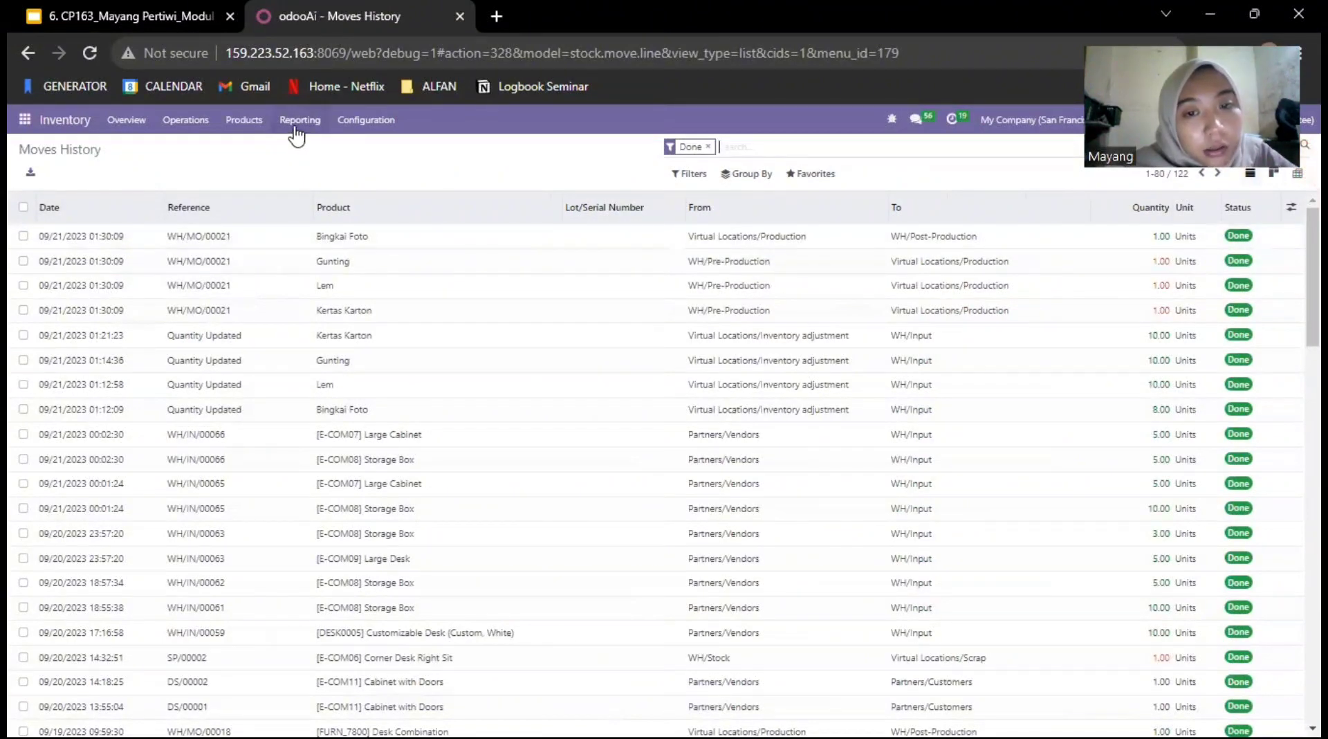
pyautogui.click(297, 122)
pyautogui.click(311, 205)
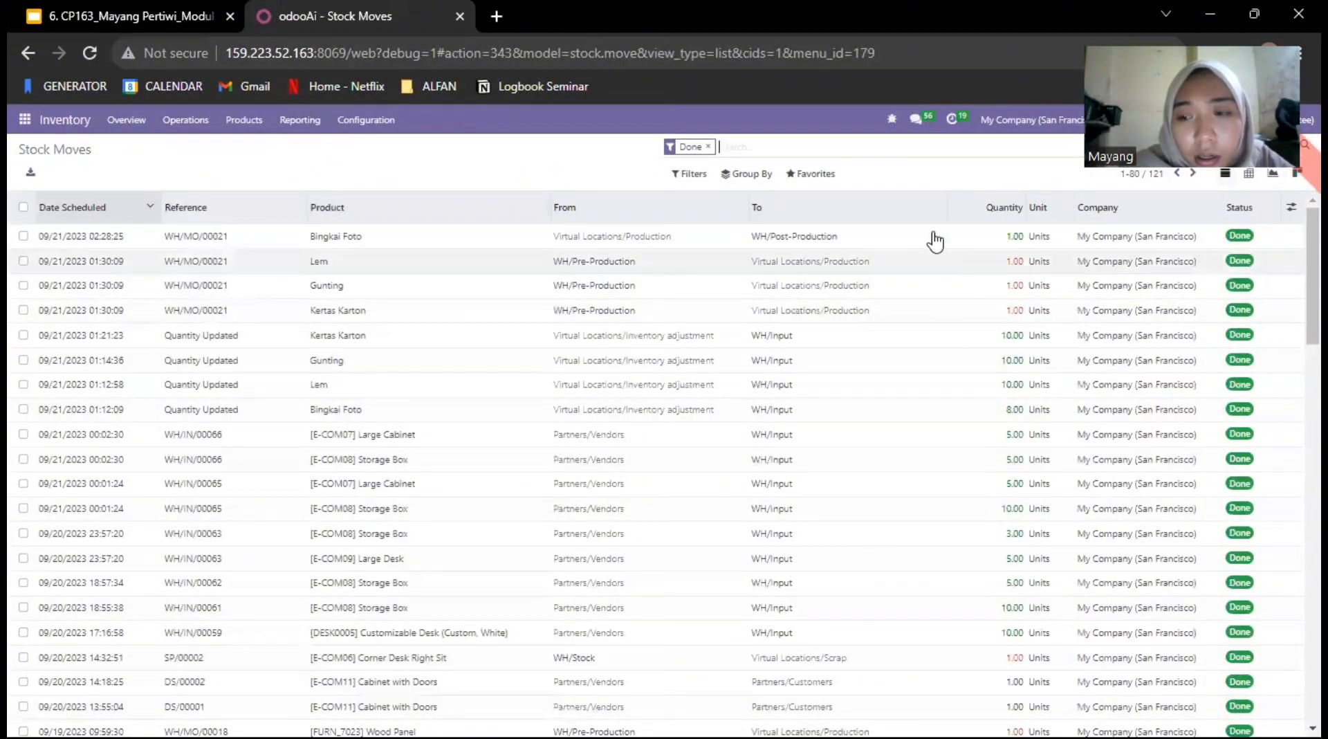
pyautogui.click(315, 122)
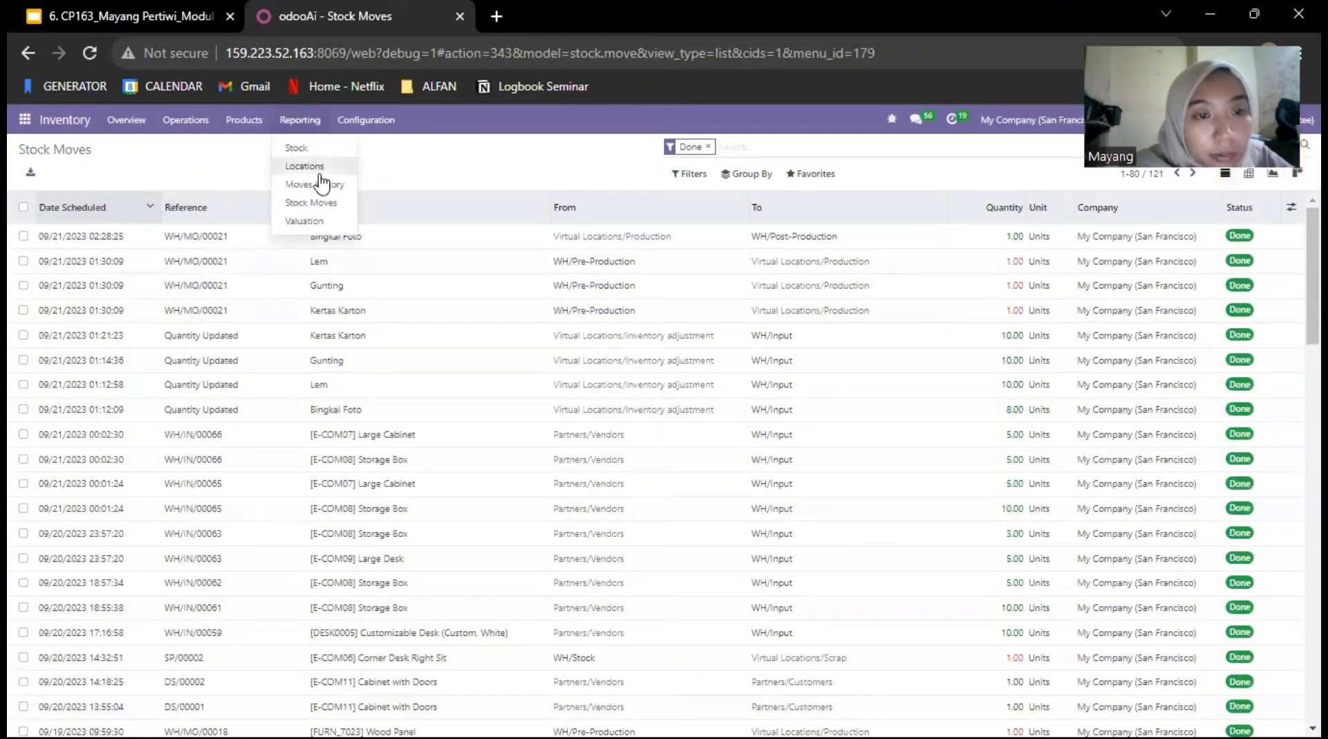
pyautogui.click(320, 183)
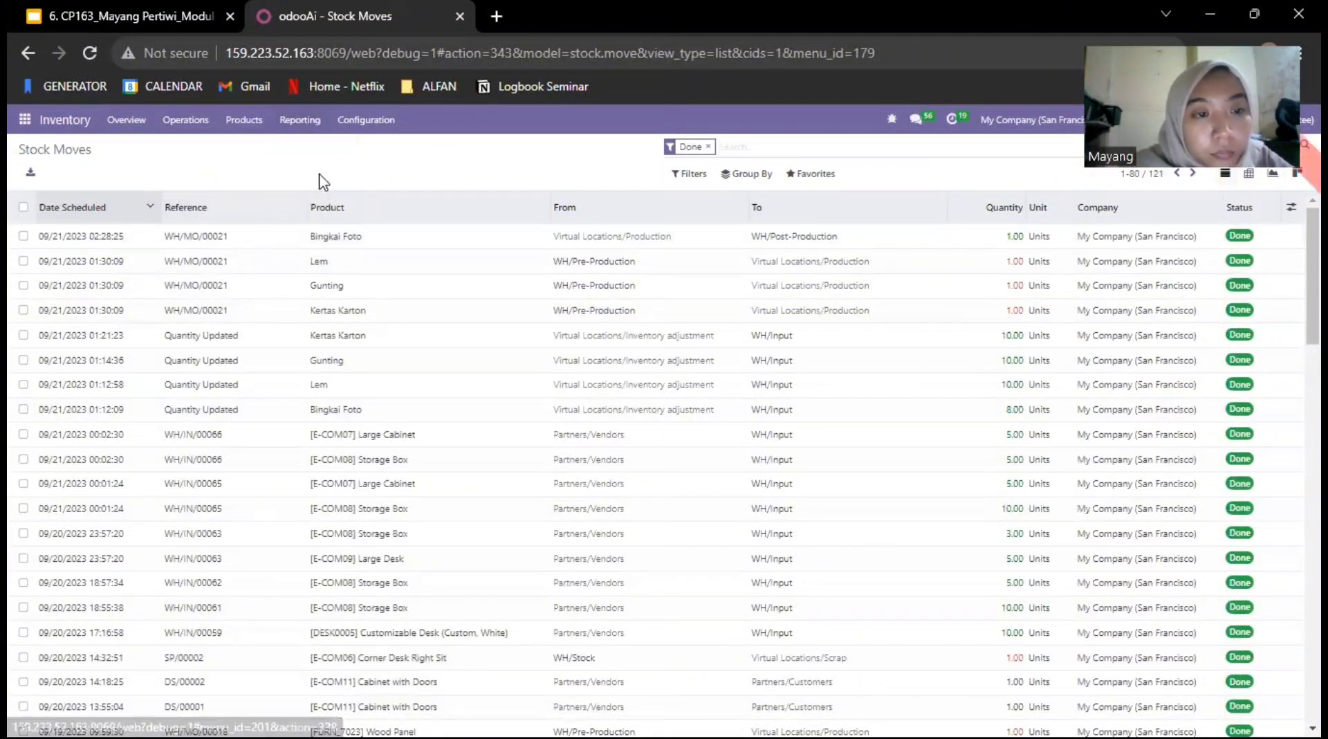
pyautogui.click(294, 128)
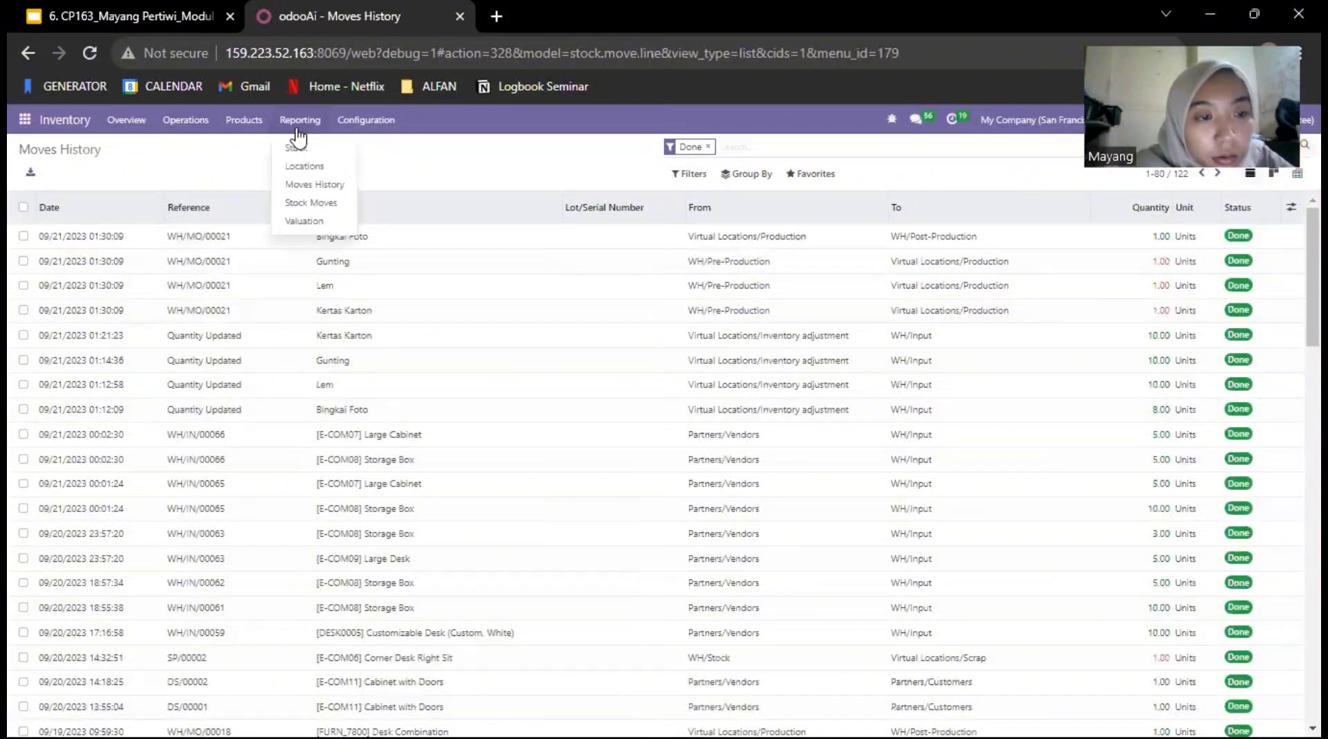
pyautogui.click(305, 203)
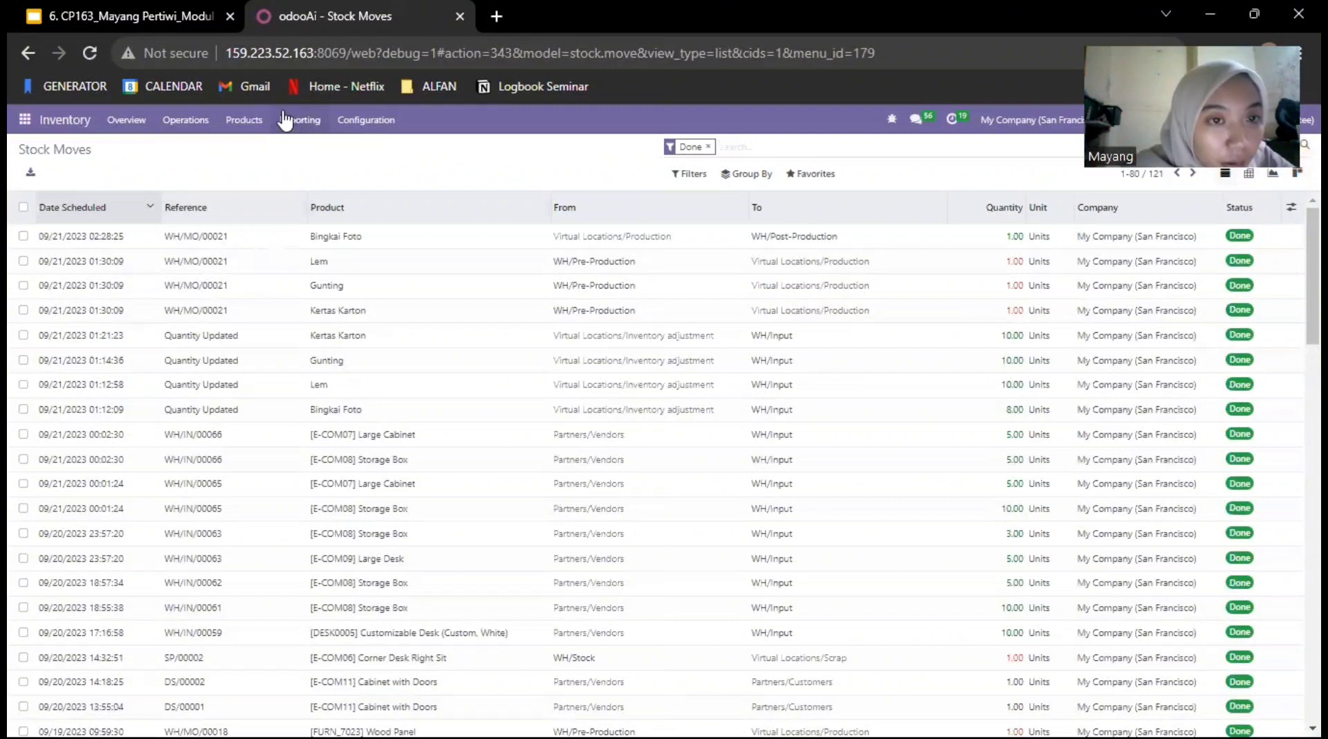
# Step: Open the Stock Valuation report to review the value of the product movements
pyautogui.click(301, 124)
pyautogui.click(304, 222)
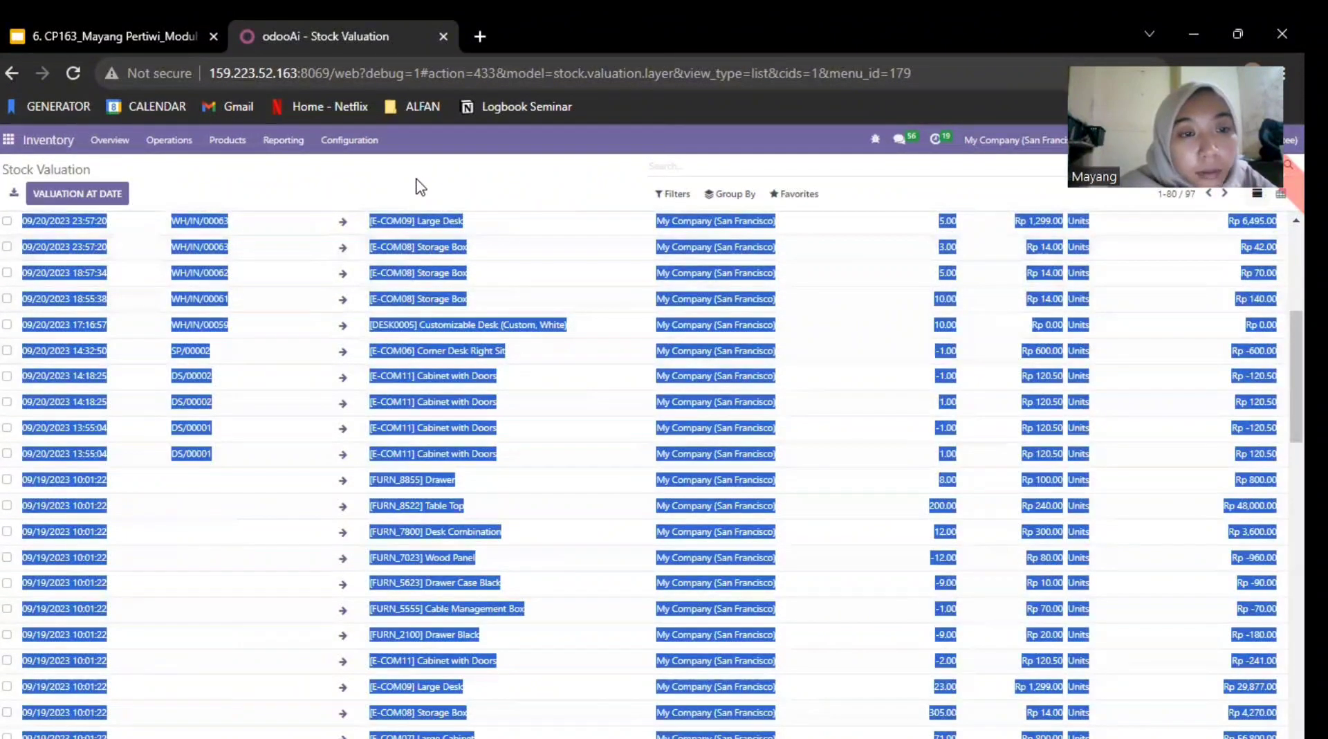
# Step: Open the list of warehouses in the Inventory configuration
pyautogui.click(420, 185)
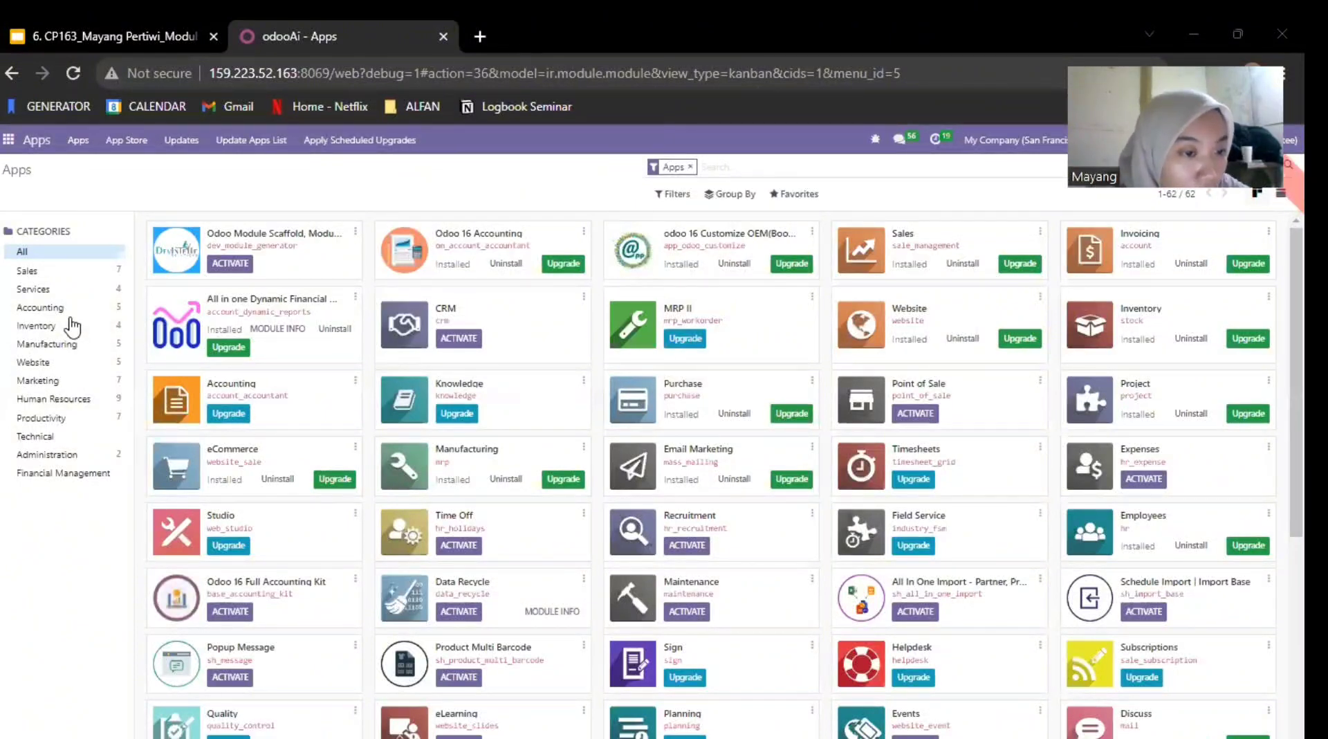
pyautogui.click(9, 140)
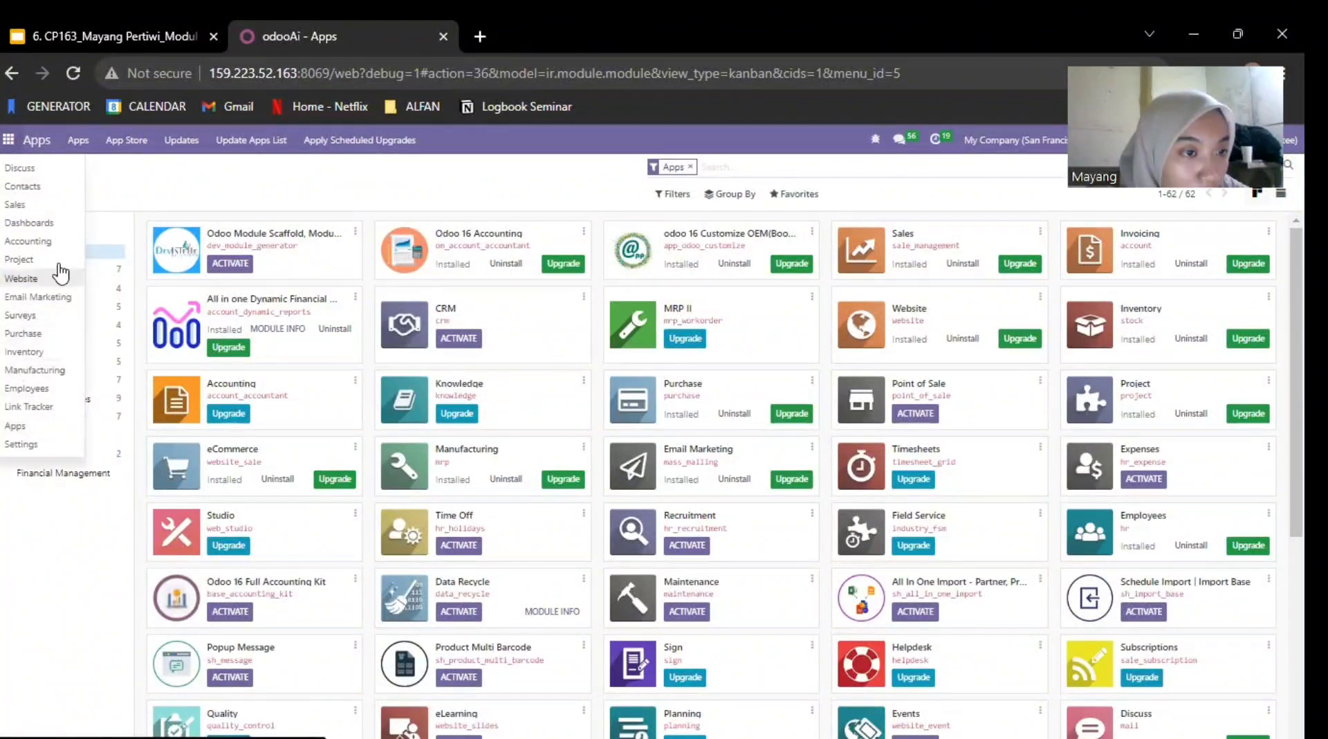
pyautogui.click(27, 354)
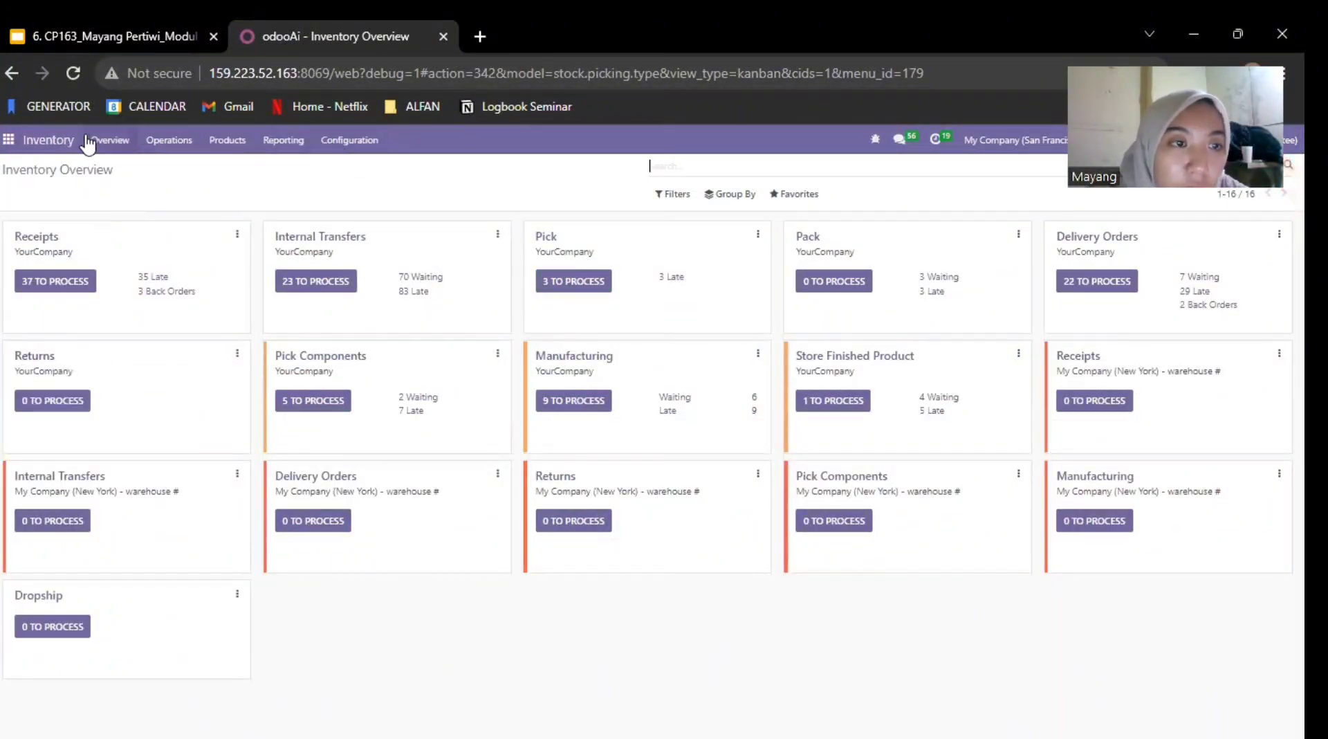
pyautogui.click(362, 141)
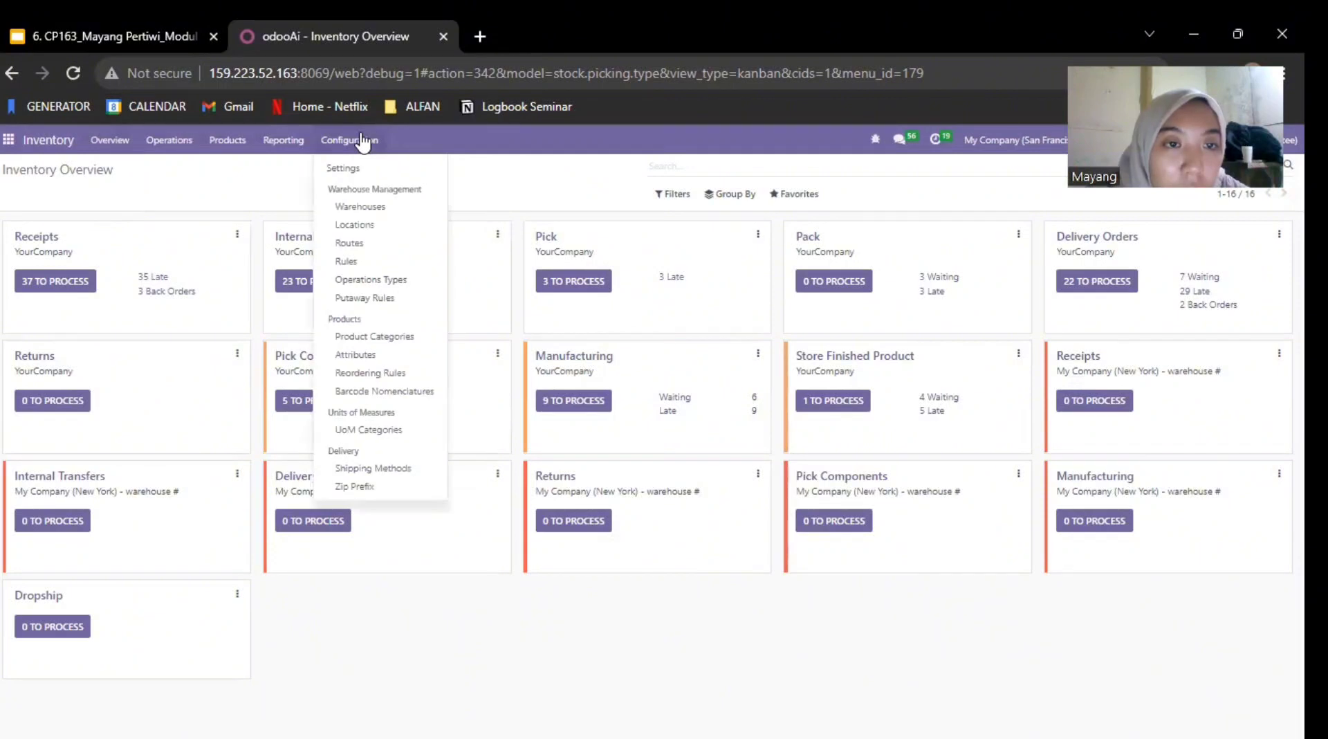
pyautogui.click(374, 207)
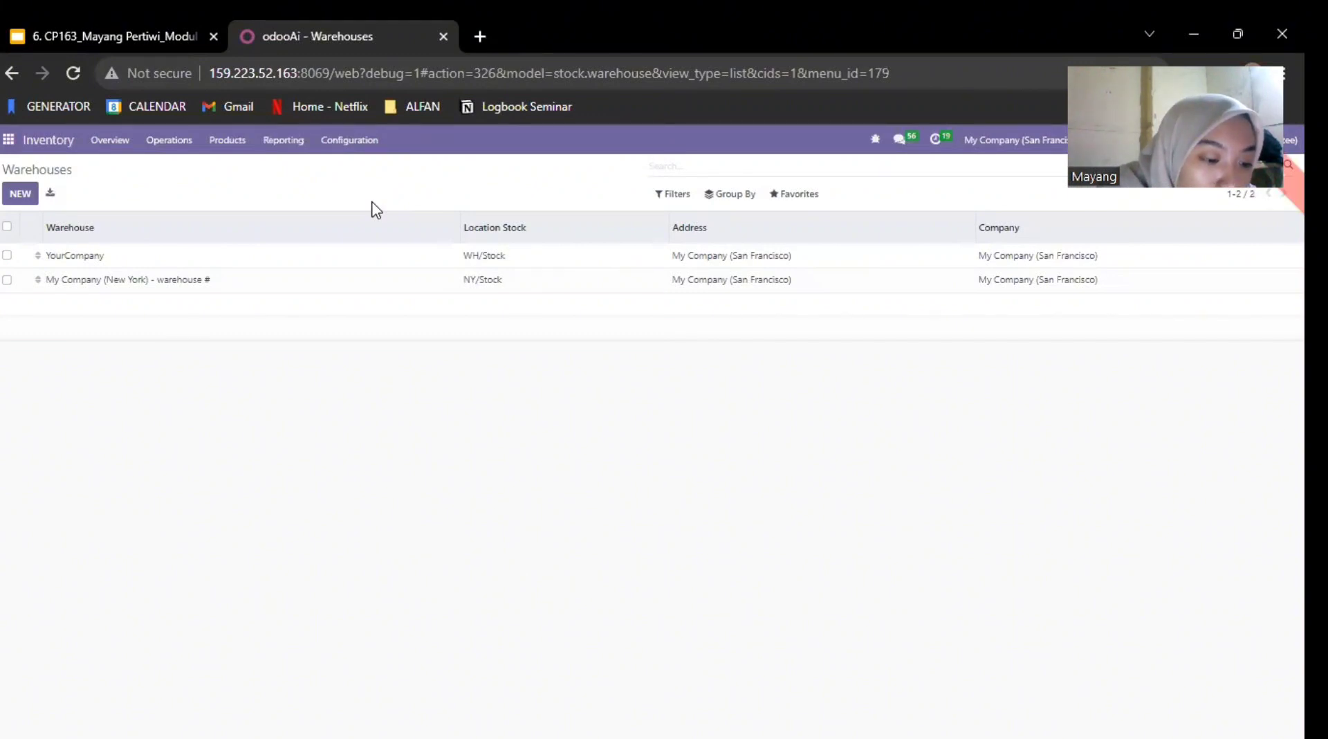
# Step: Set the YourCompany warehouse's outgoing shipments to Deliver goods directly (1 step) and save the record
pyautogui.click(107, 265)
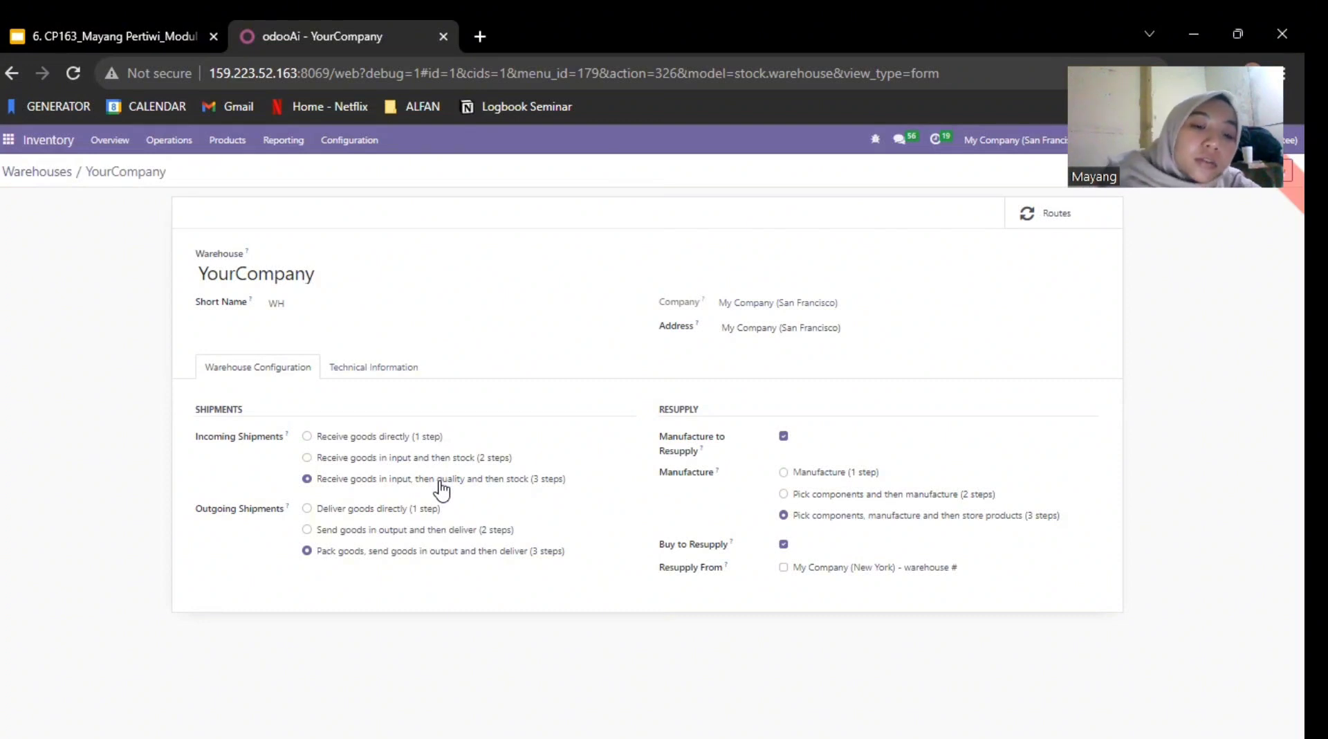
pyautogui.click(307, 509)
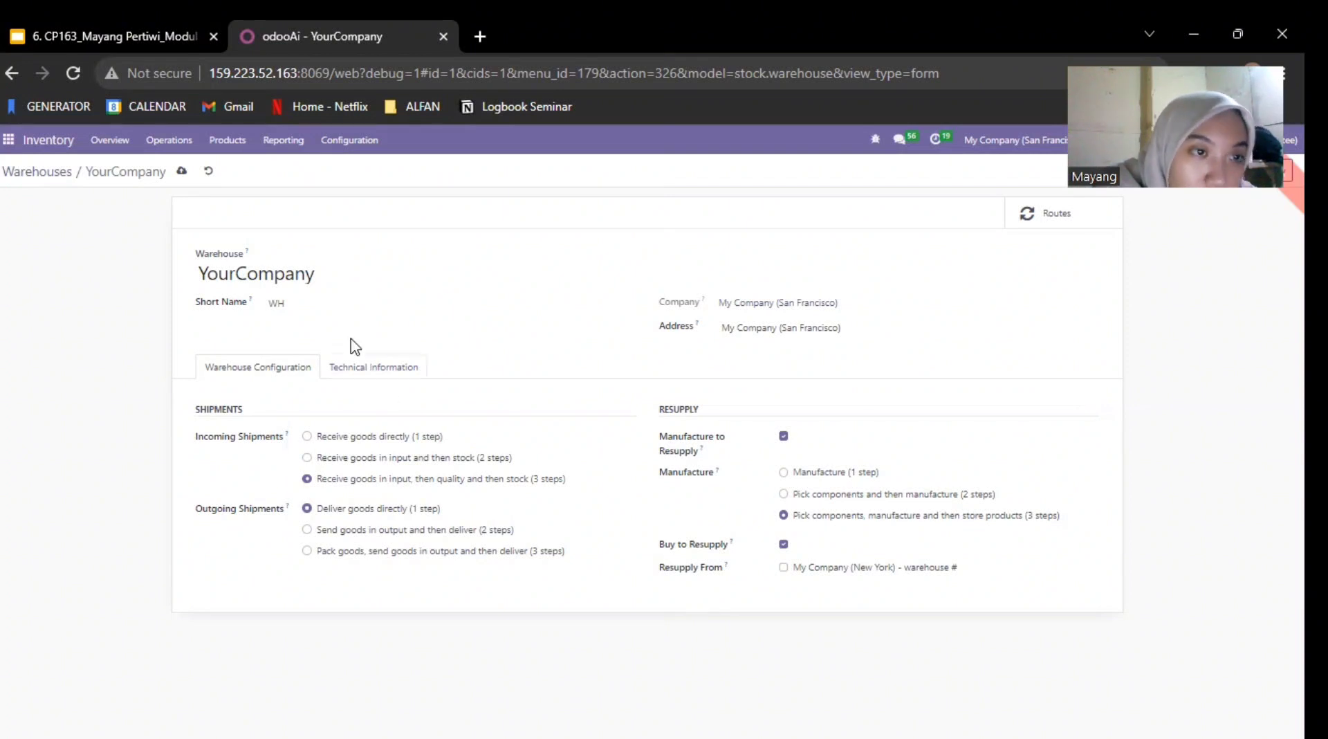
pyautogui.click(183, 172)
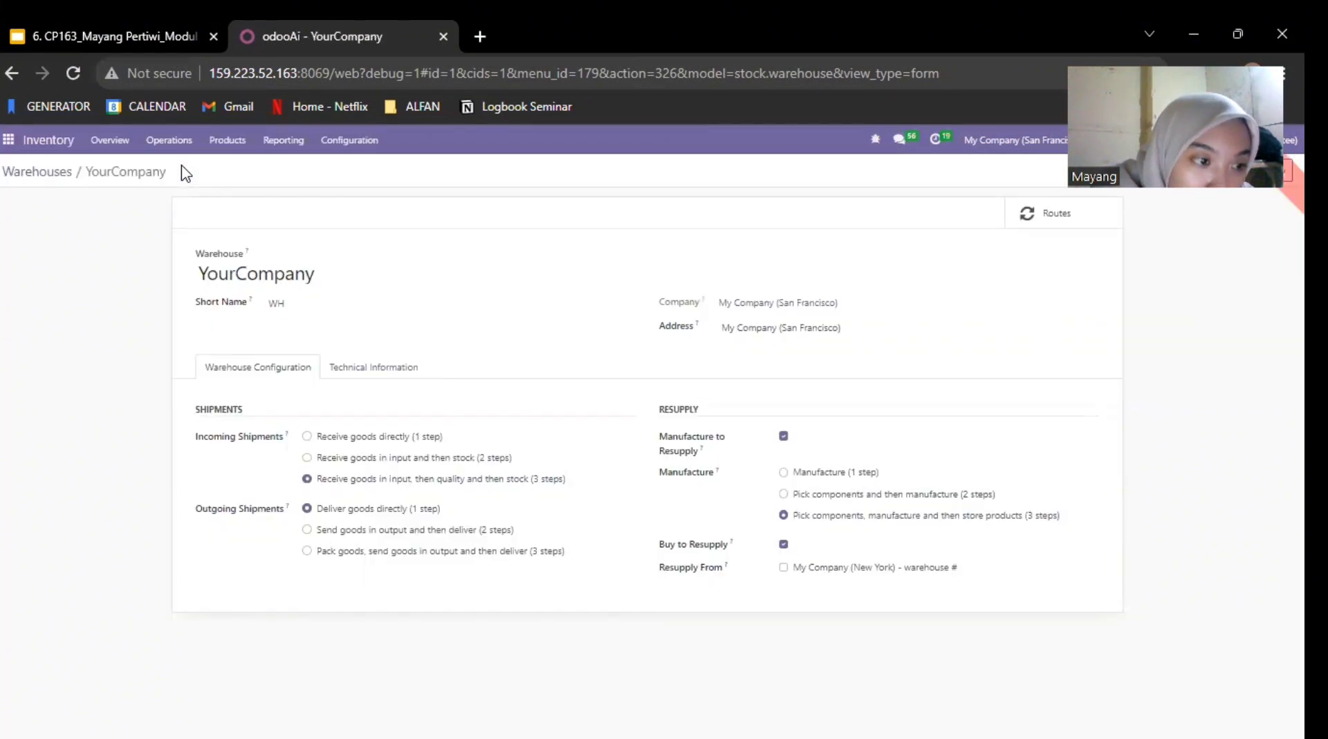
# Step: Try to save the YourCompany warehouse with Manufacture set to Manufacture (1 step), and discard the change on leaving the record
pyautogui.click(809, 479)
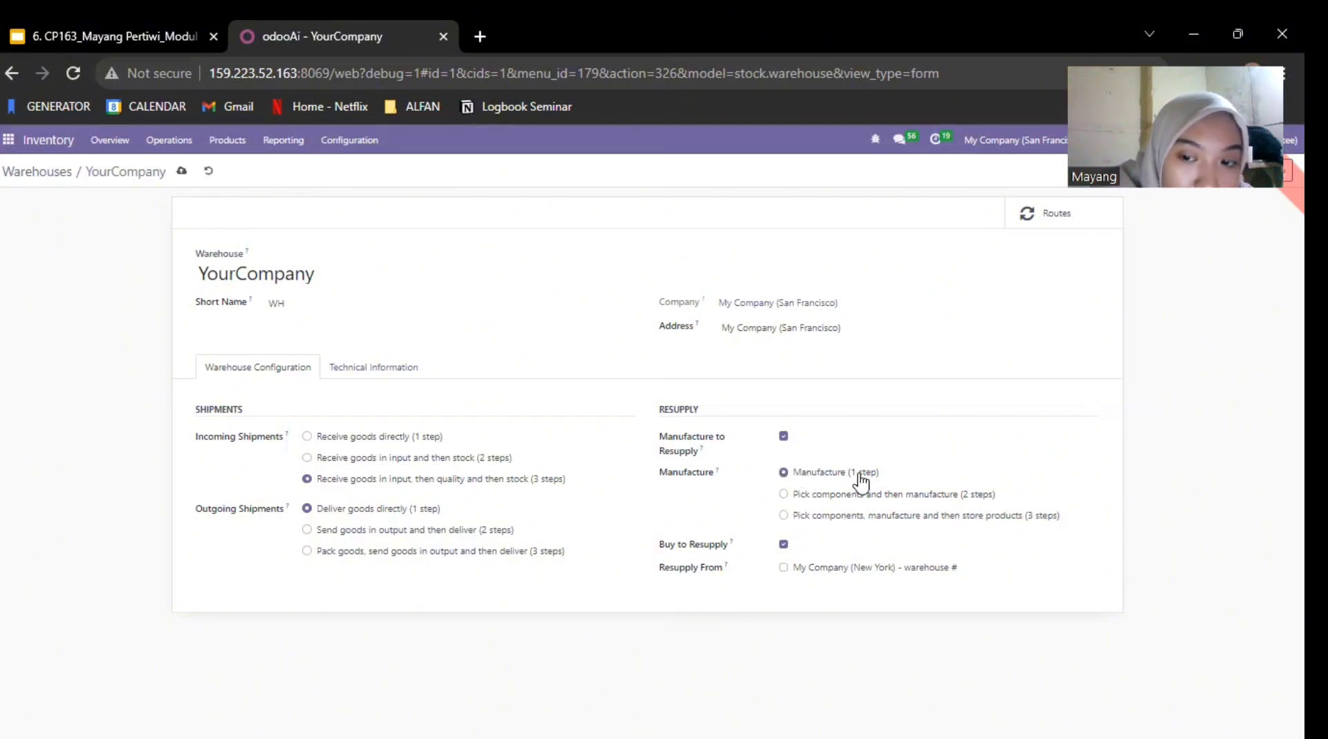
pyautogui.click(180, 172)
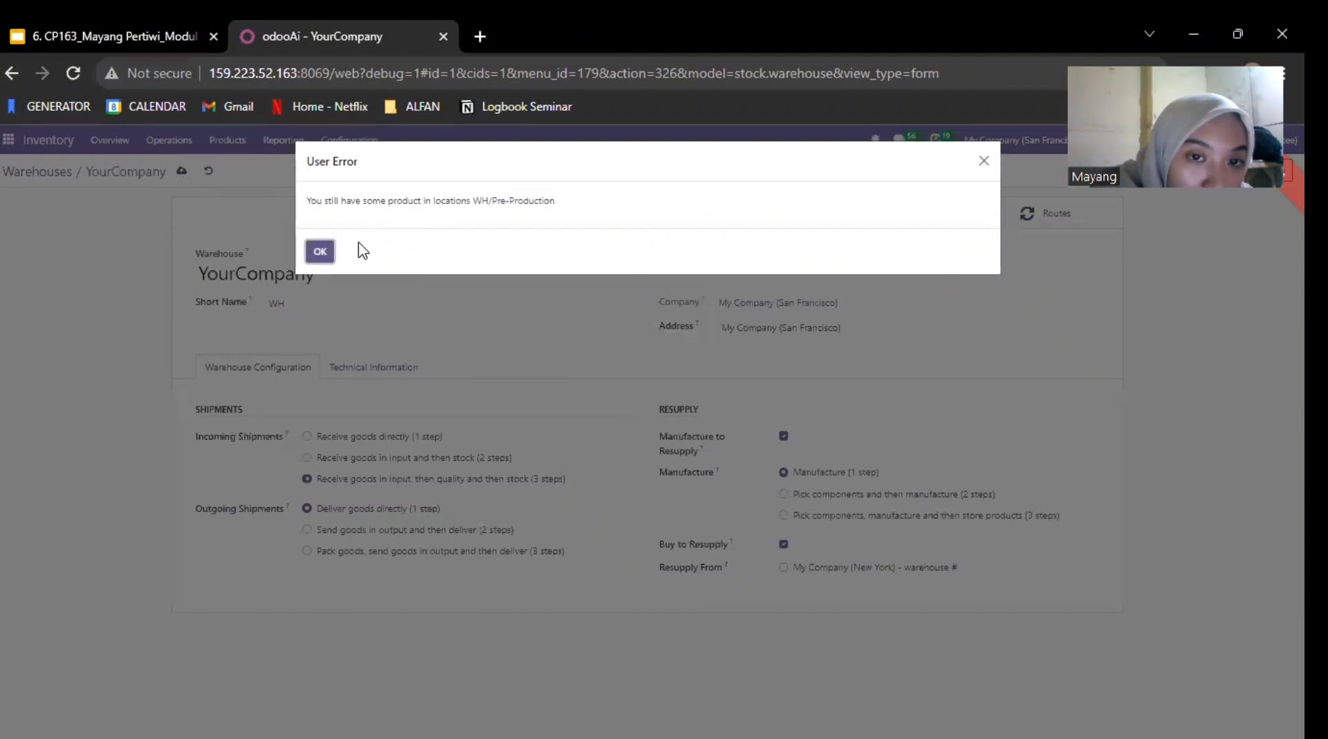
pyautogui.click(319, 252)
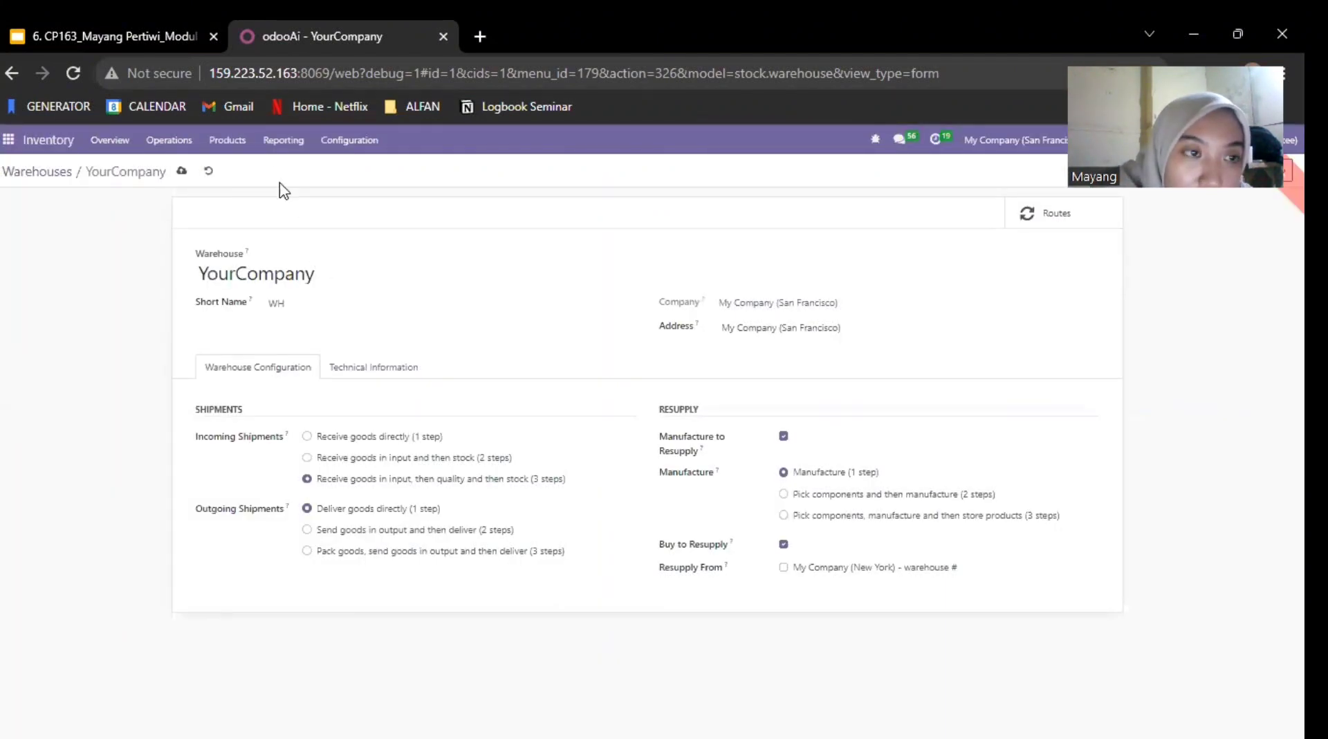
pyautogui.click(51, 173)
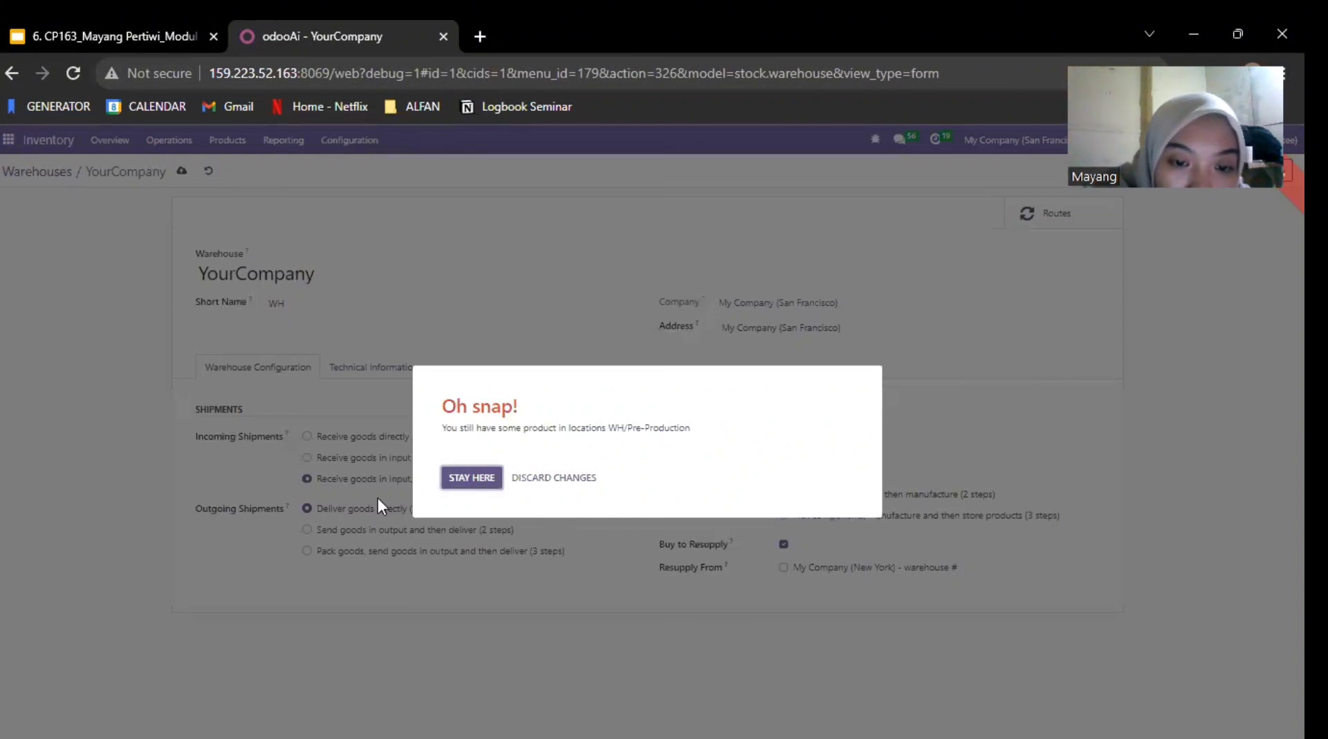
pyautogui.click(544, 477)
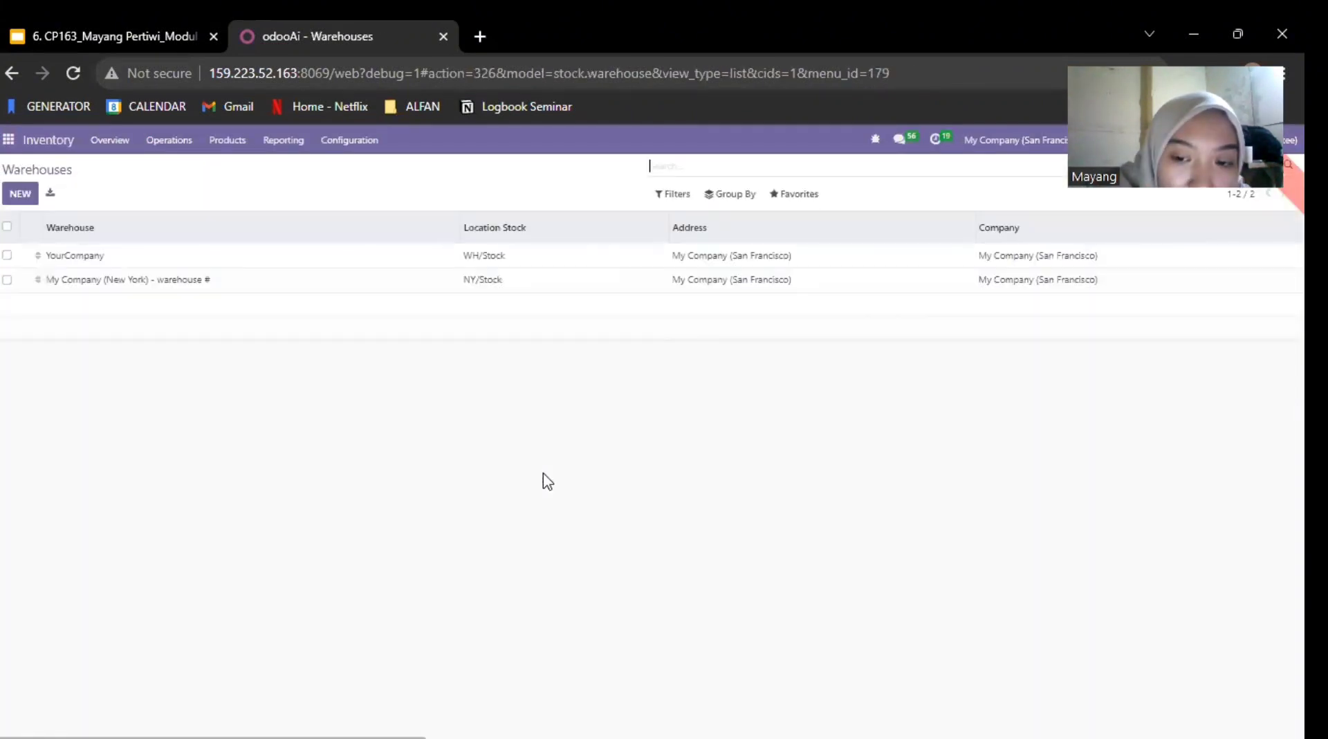
# Step: Reopen the YourCompany warehouse to check its shipment and manufacture settings, and return to the warehouse list
pyautogui.click(154, 261)
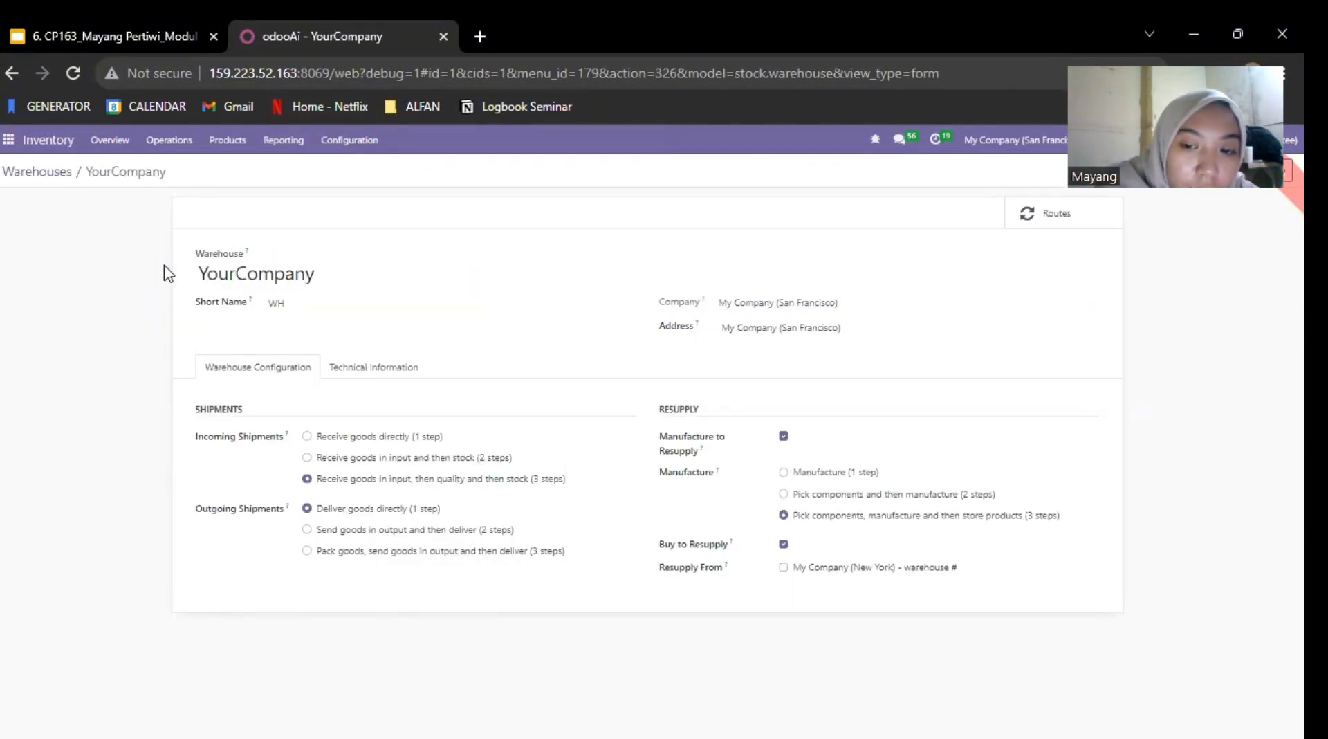
pyautogui.click(46, 173)
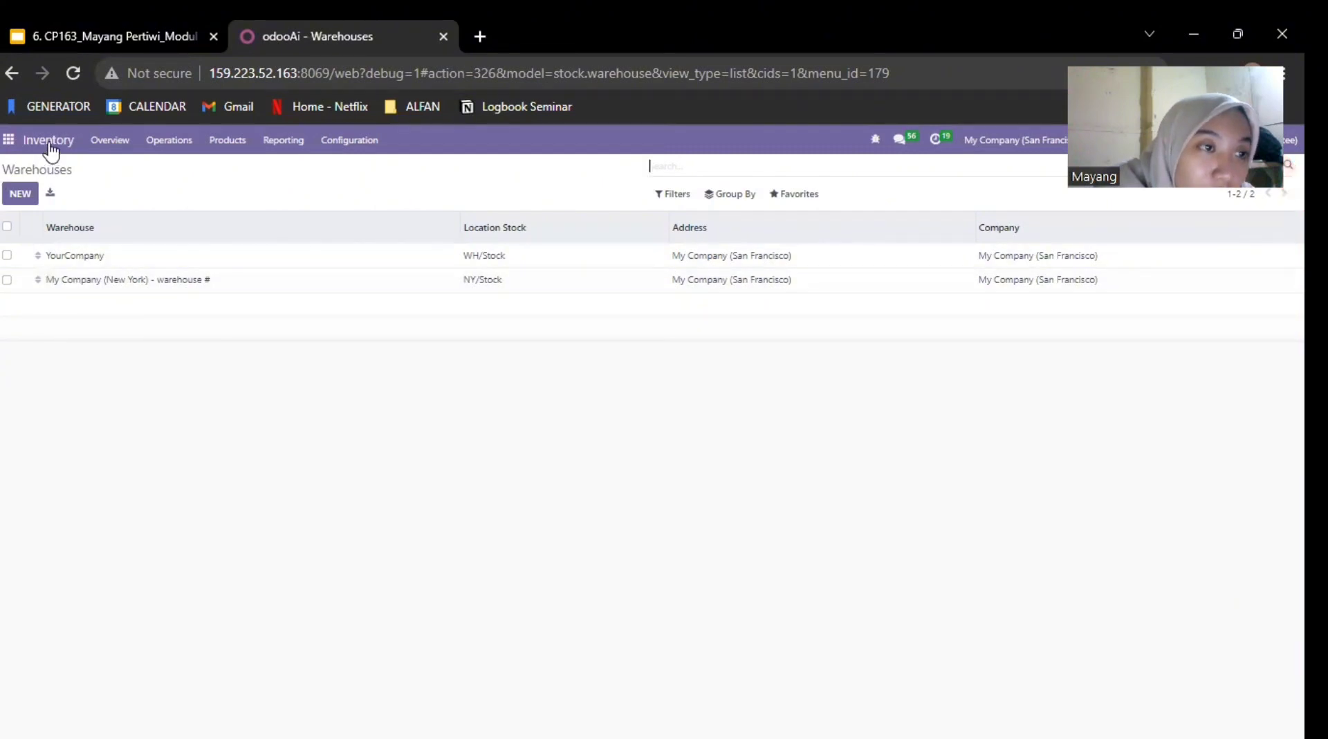
# Step: Create a new request for quotation in the Purchase app with Azure Interior as the vendor
pyautogui.click(7, 140)
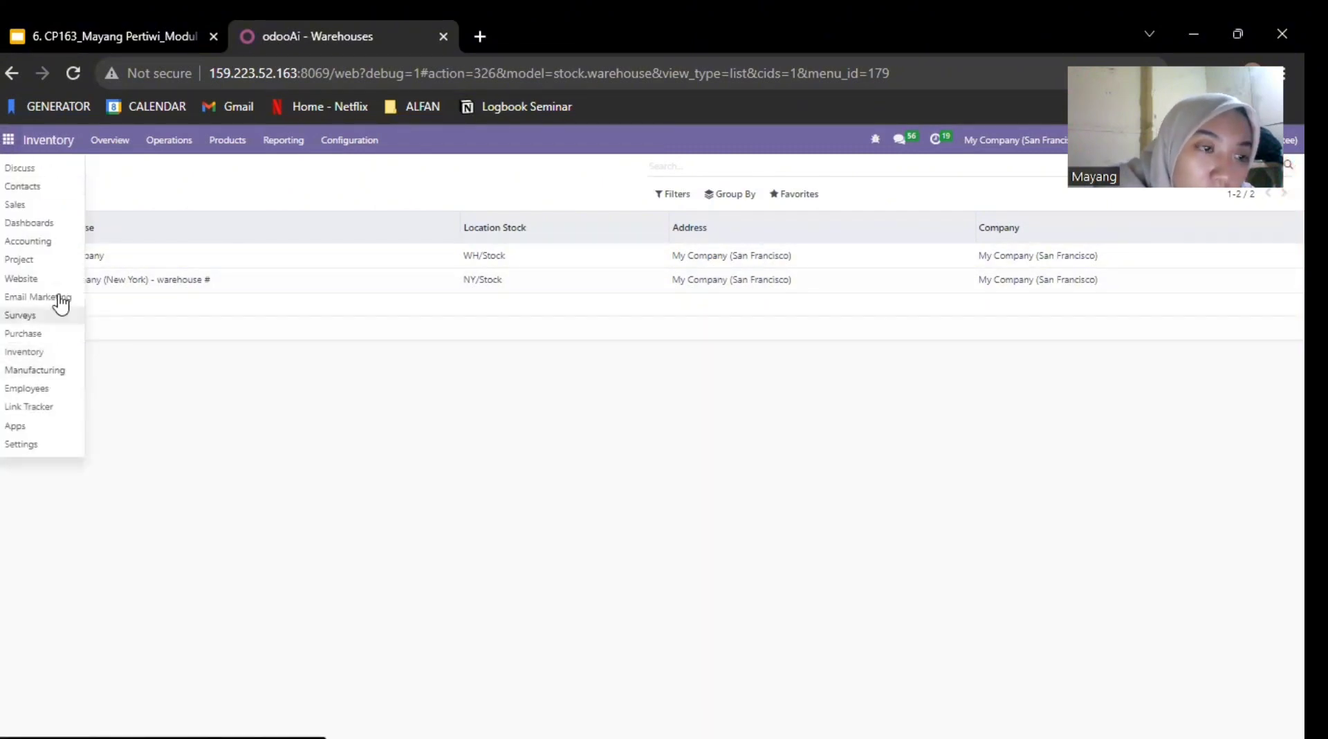
pyautogui.click(47, 338)
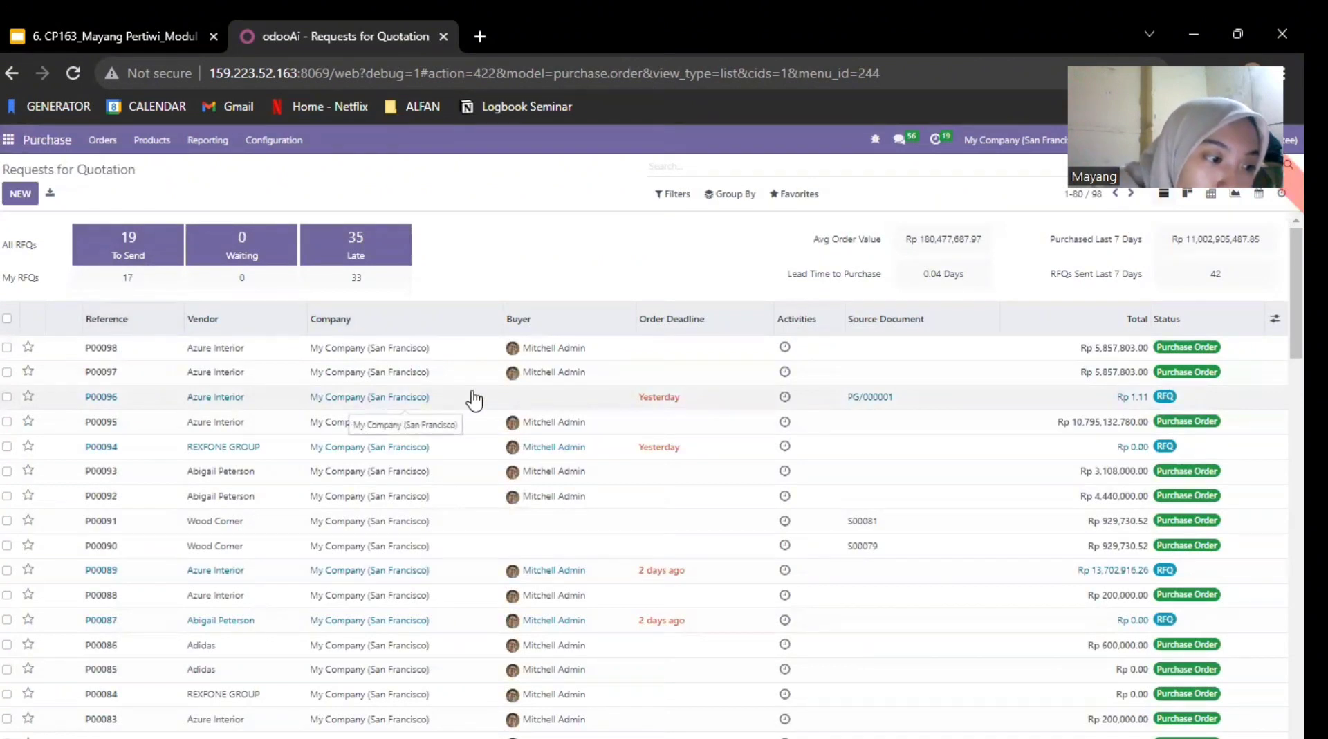
pyautogui.click(19, 199)
pyautogui.click(8, 203)
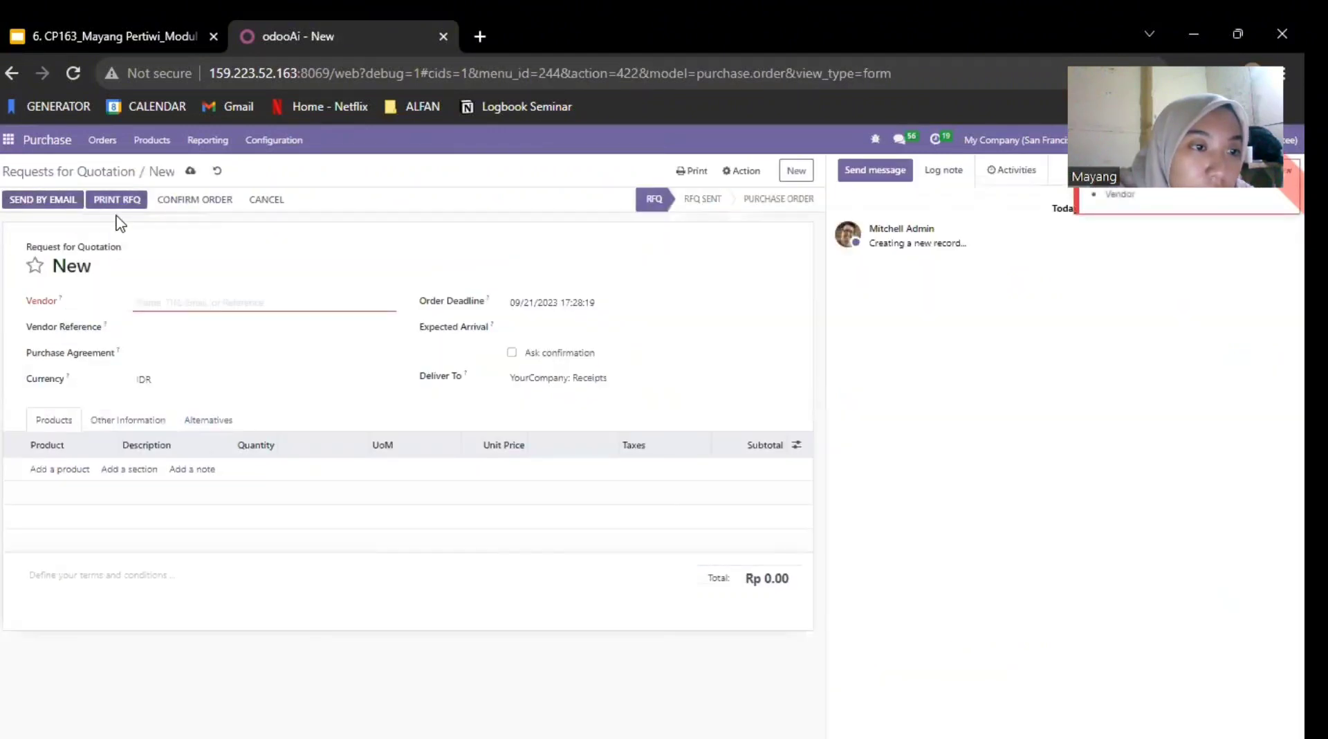
pyautogui.click(249, 303)
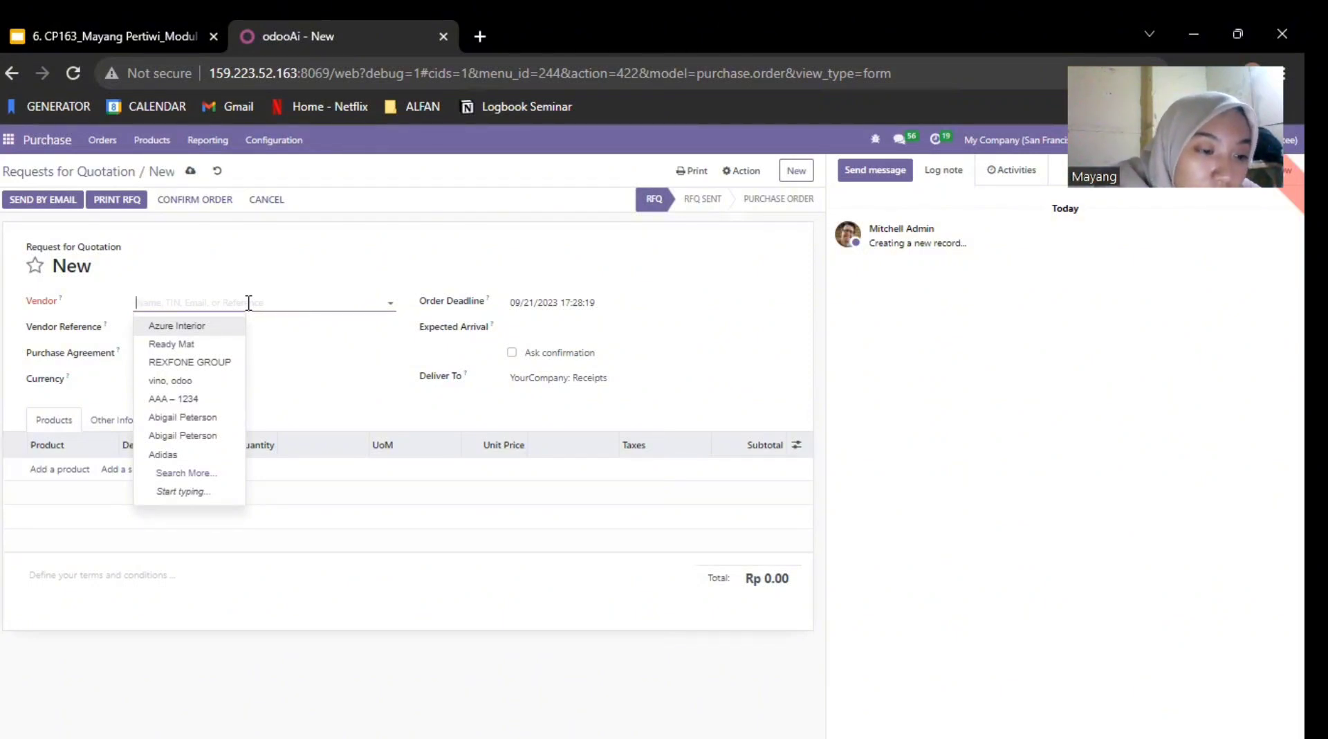
pyautogui.click(177, 325)
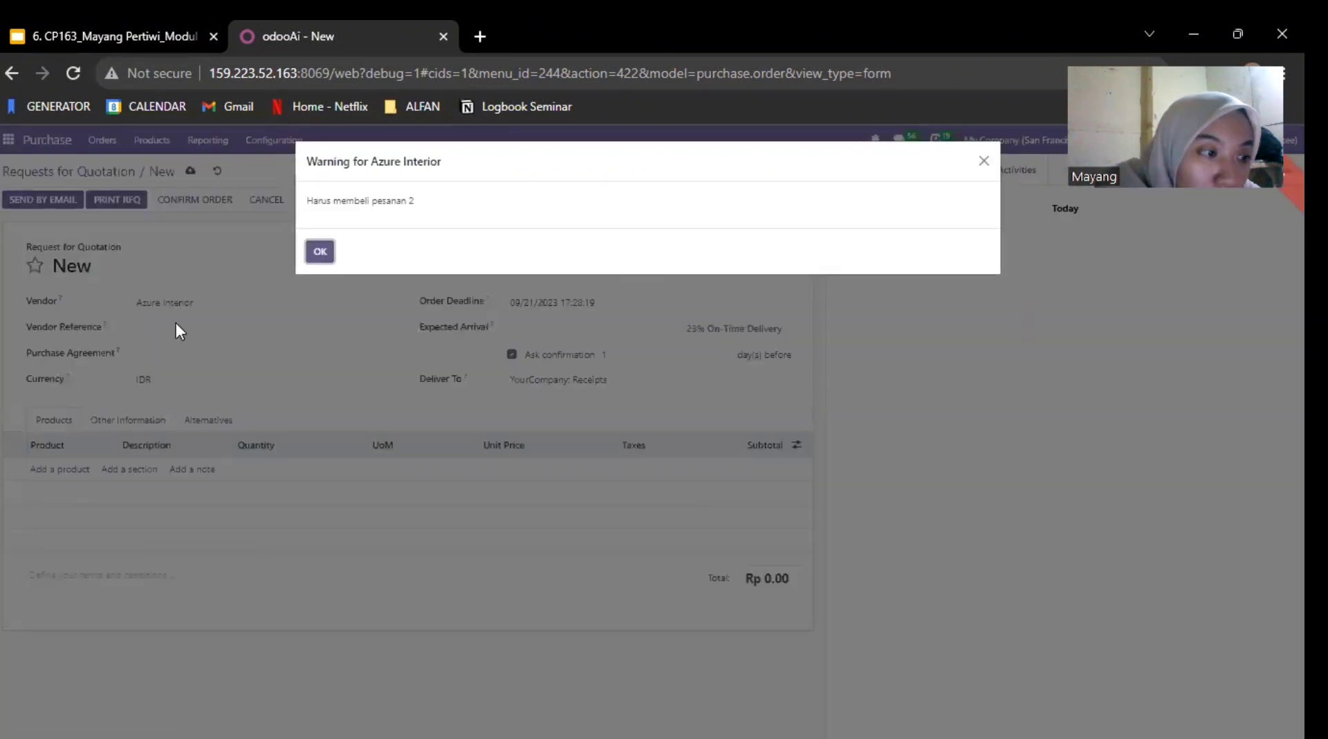
pyautogui.click(320, 251)
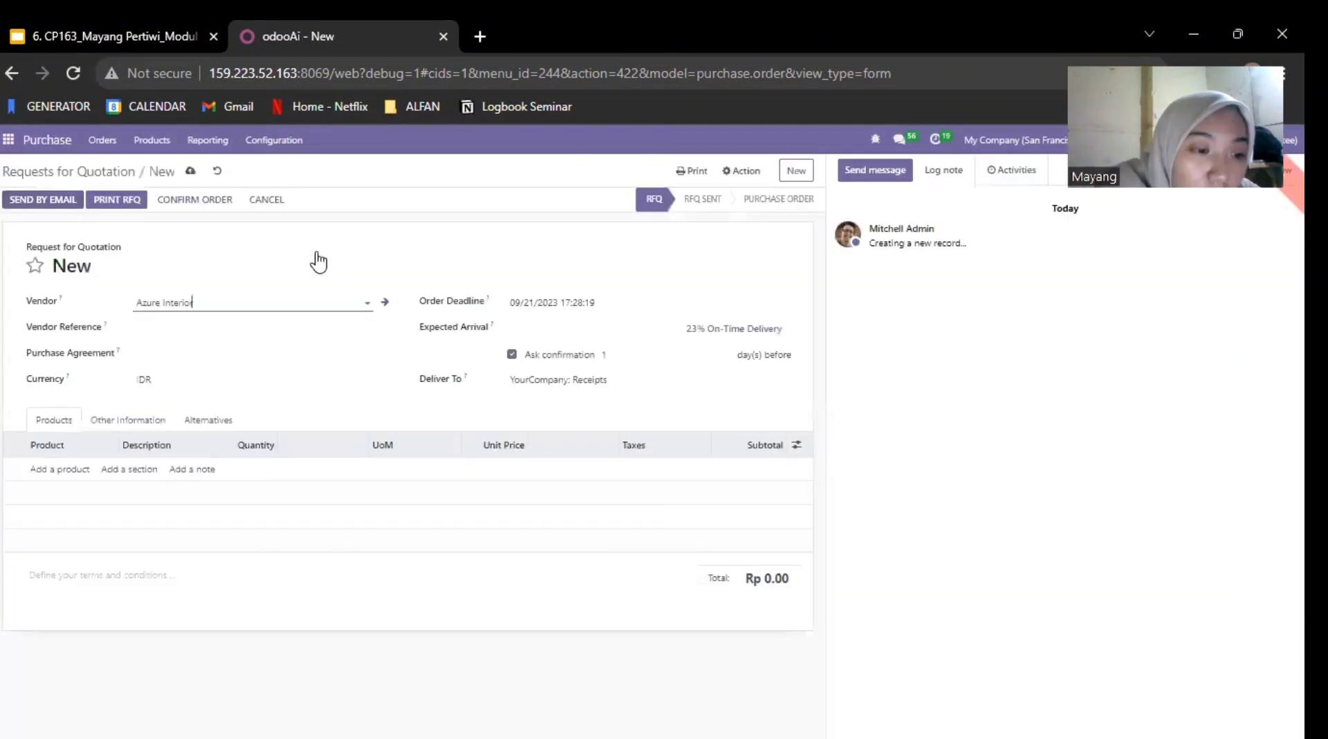
# Step: Add the product [CONS_89957] Bolt to the request for quotation with a quantity of 10
pyautogui.click(69, 475)
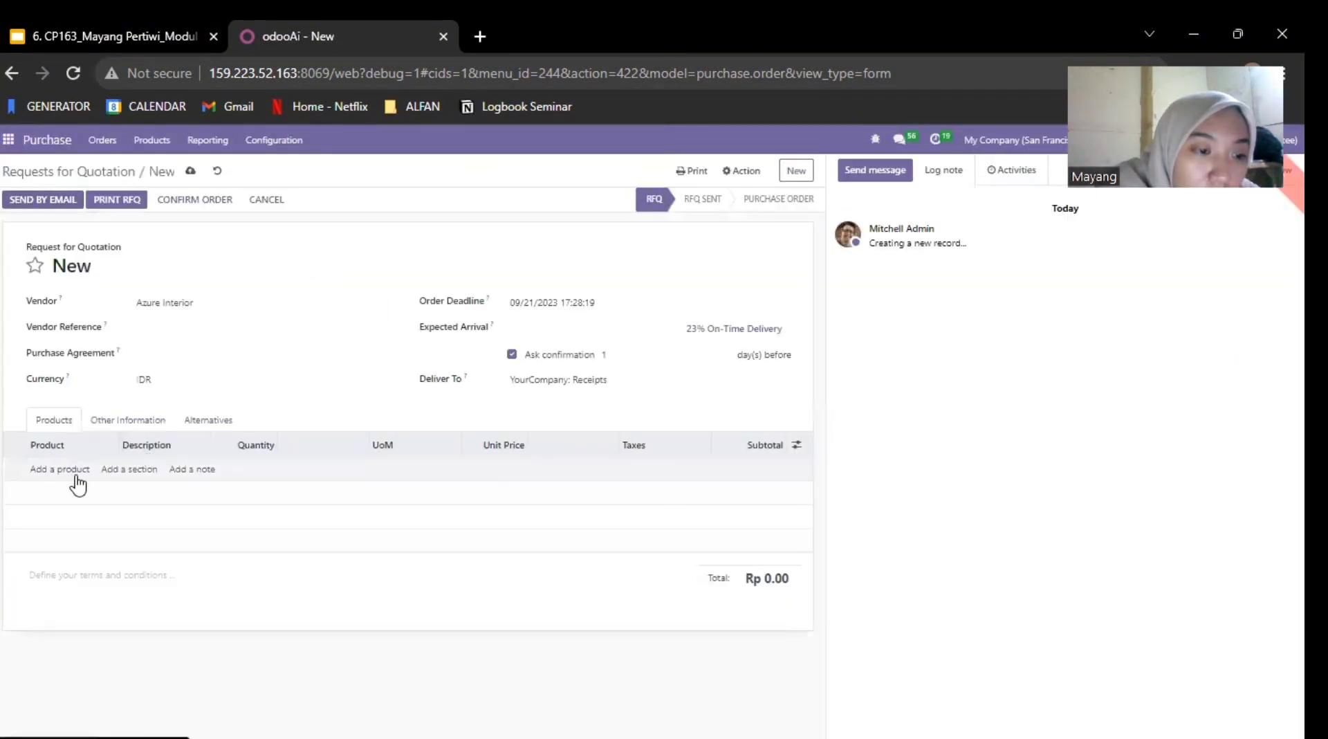
pyautogui.click(69, 471)
pyautogui.click(106, 469)
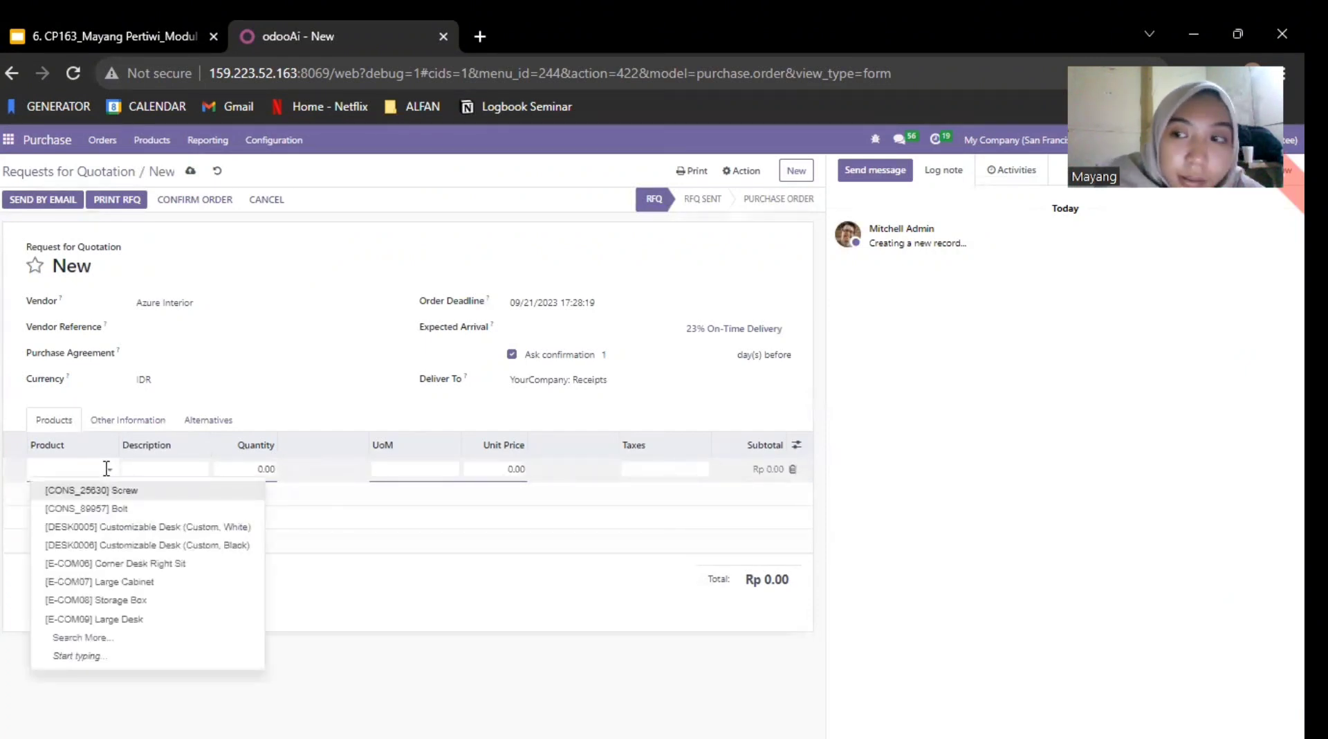
pyautogui.click(106, 469)
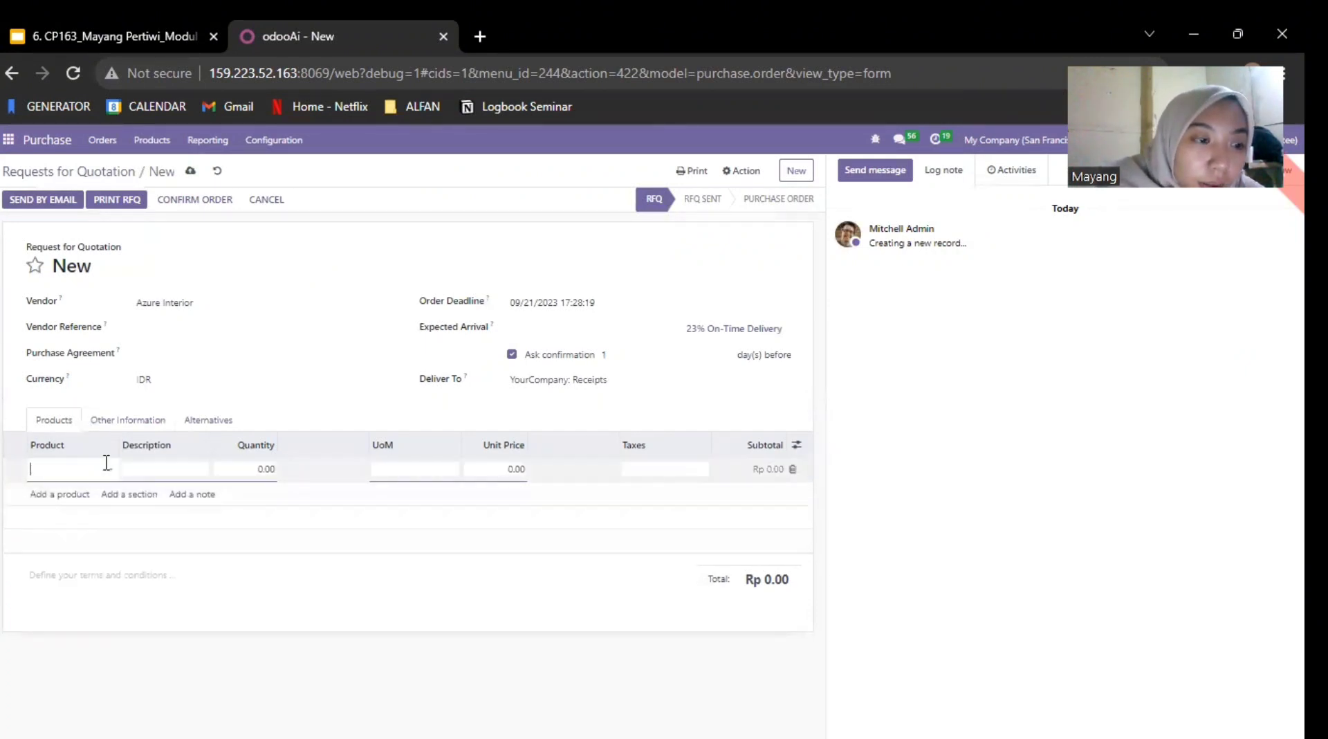
pyautogui.click(107, 465)
pyautogui.click(116, 508)
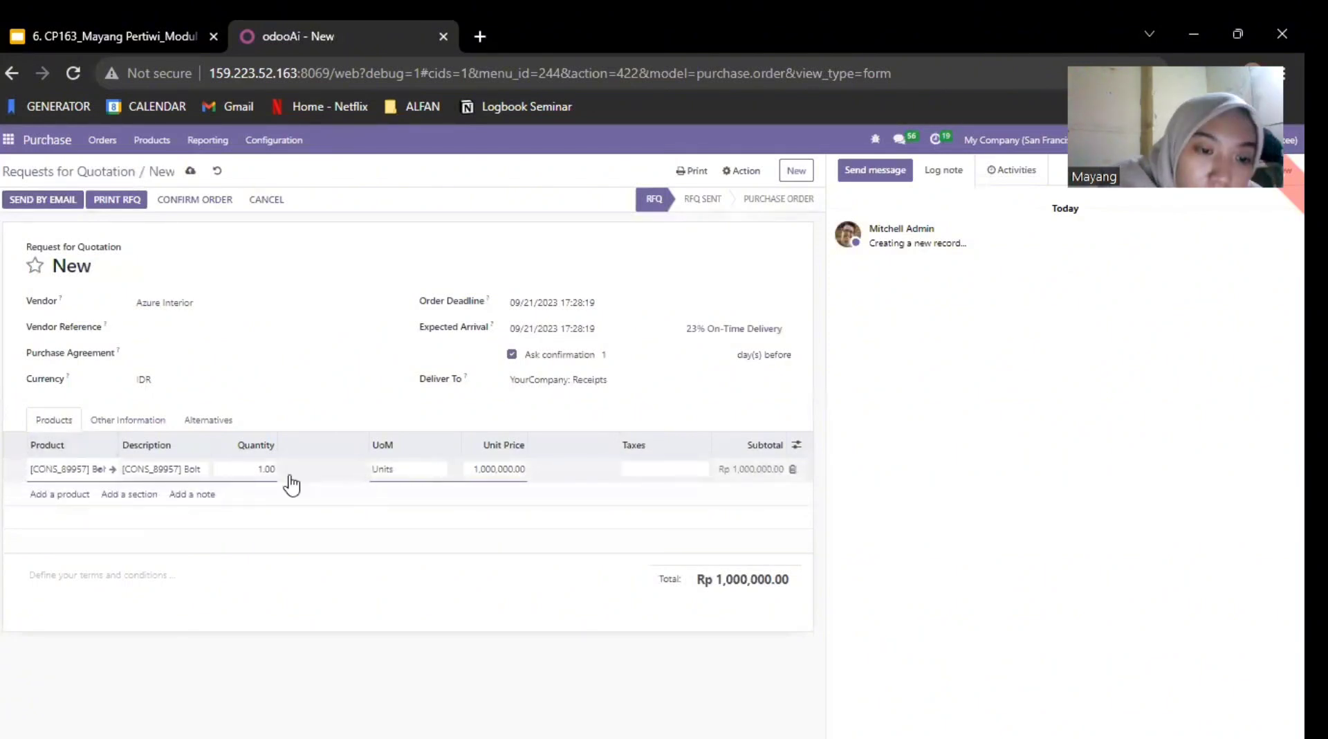
pyautogui.click(262, 472)
pyautogui.click(262, 472)
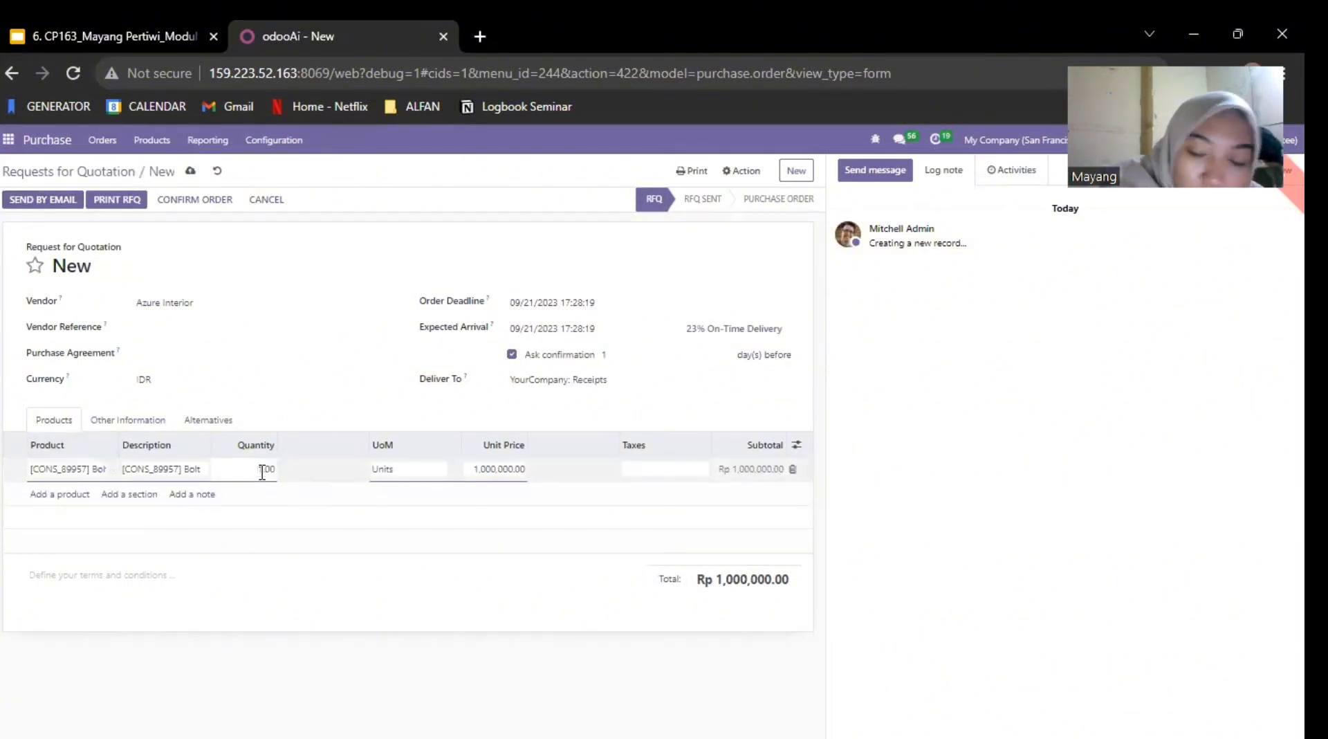
pyautogui.write('0')
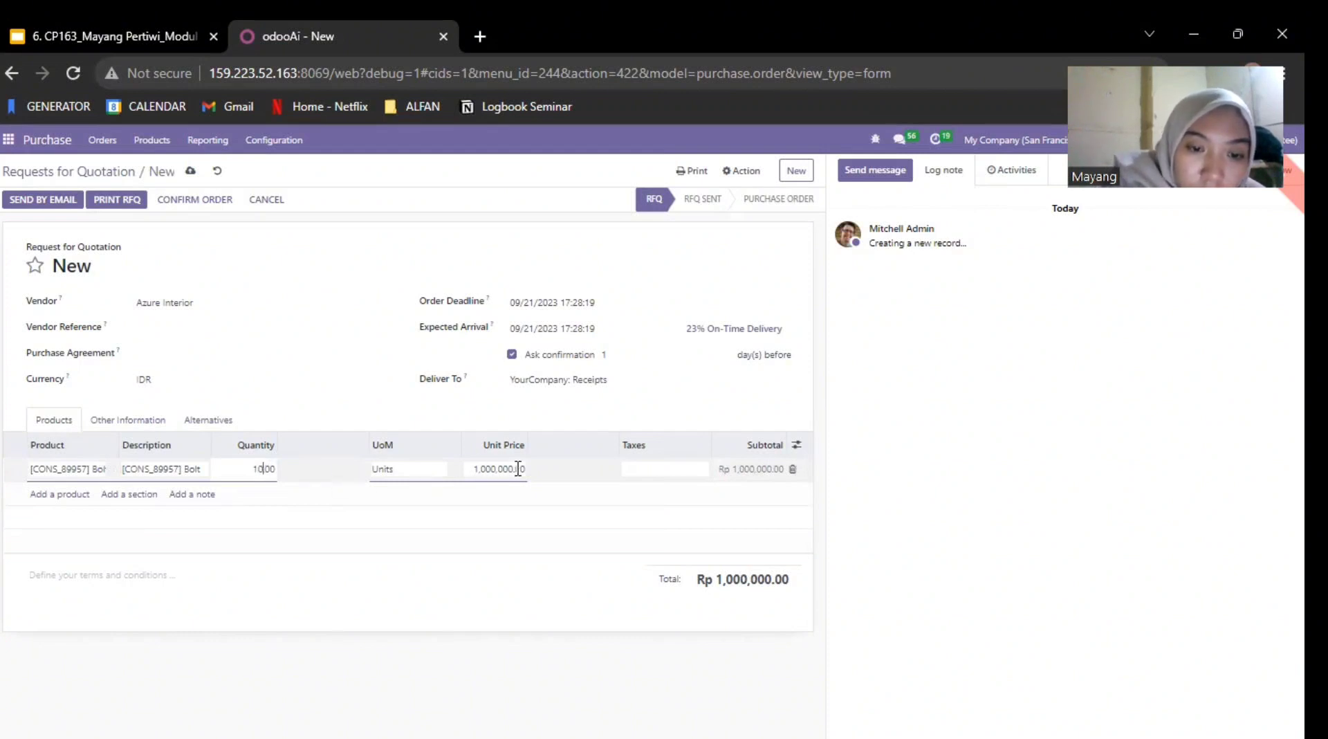
# Step: Set the unit price of the Bolt line to 165,000.00
pyautogui.click(519, 469)
pyautogui.click(519, 470)
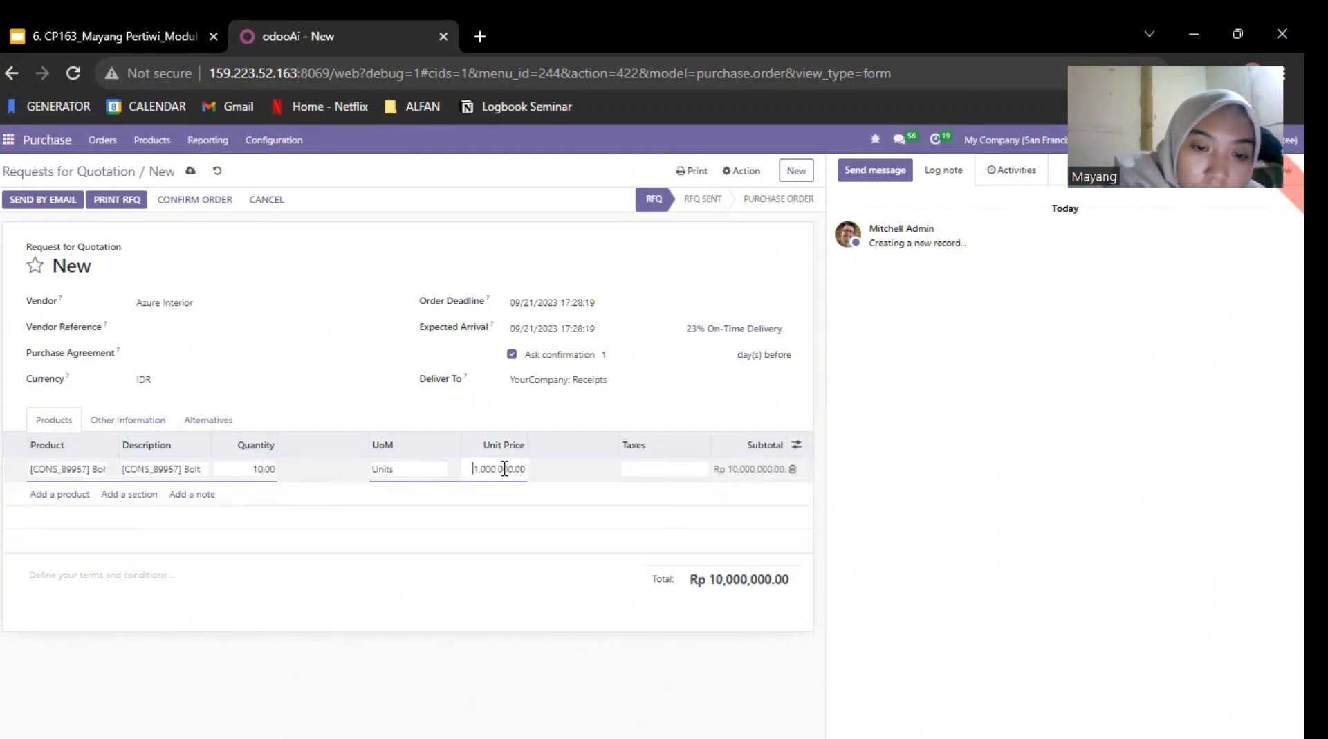
pyautogui.press('Left')
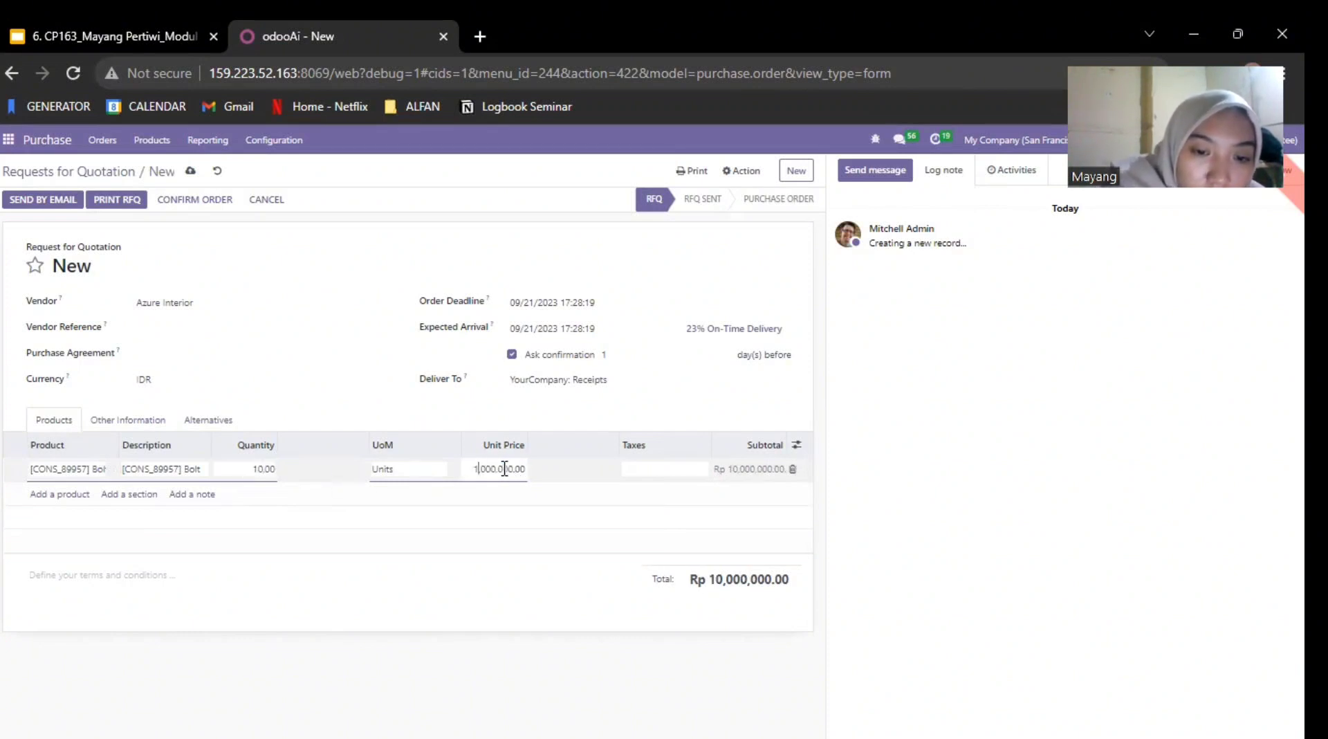
pyautogui.write('65')
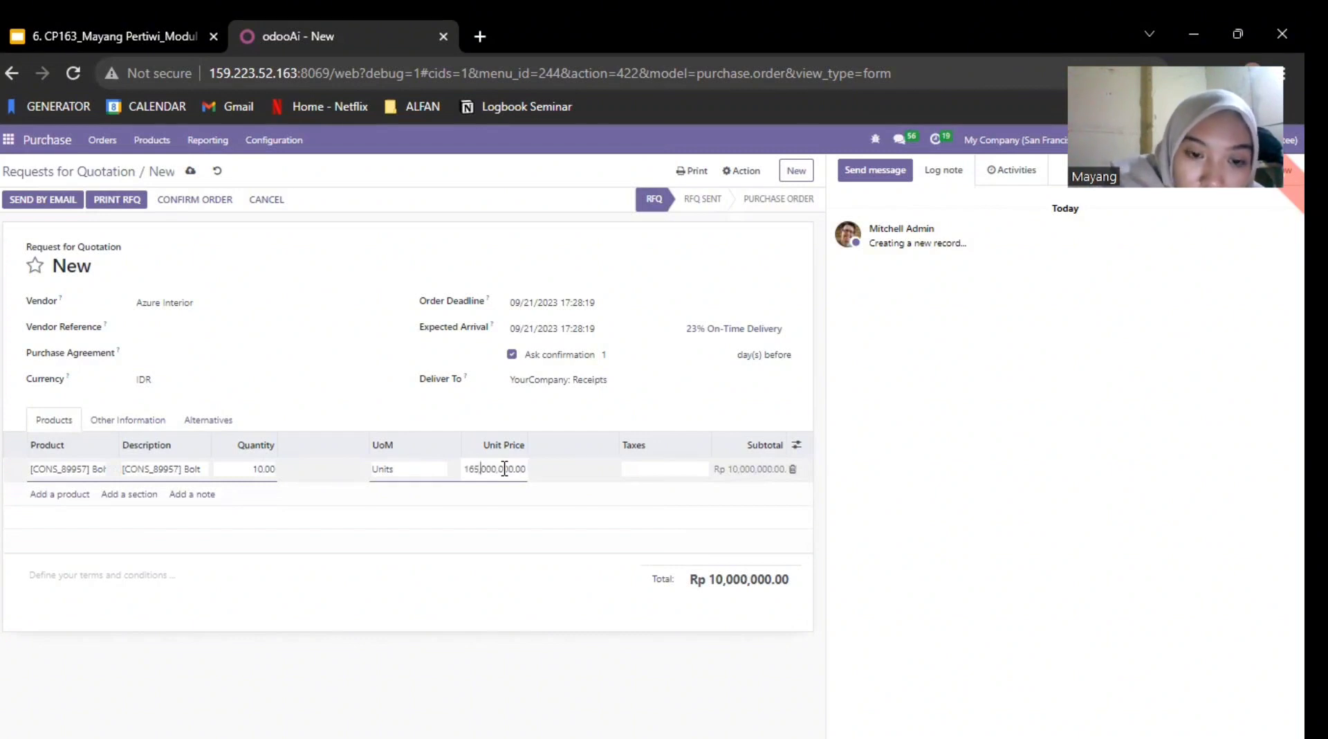
pyautogui.press('Delete')
pyautogui.press('Delete')
pyautogui.press('BackSpace')
pyautogui.press('BackSpace')
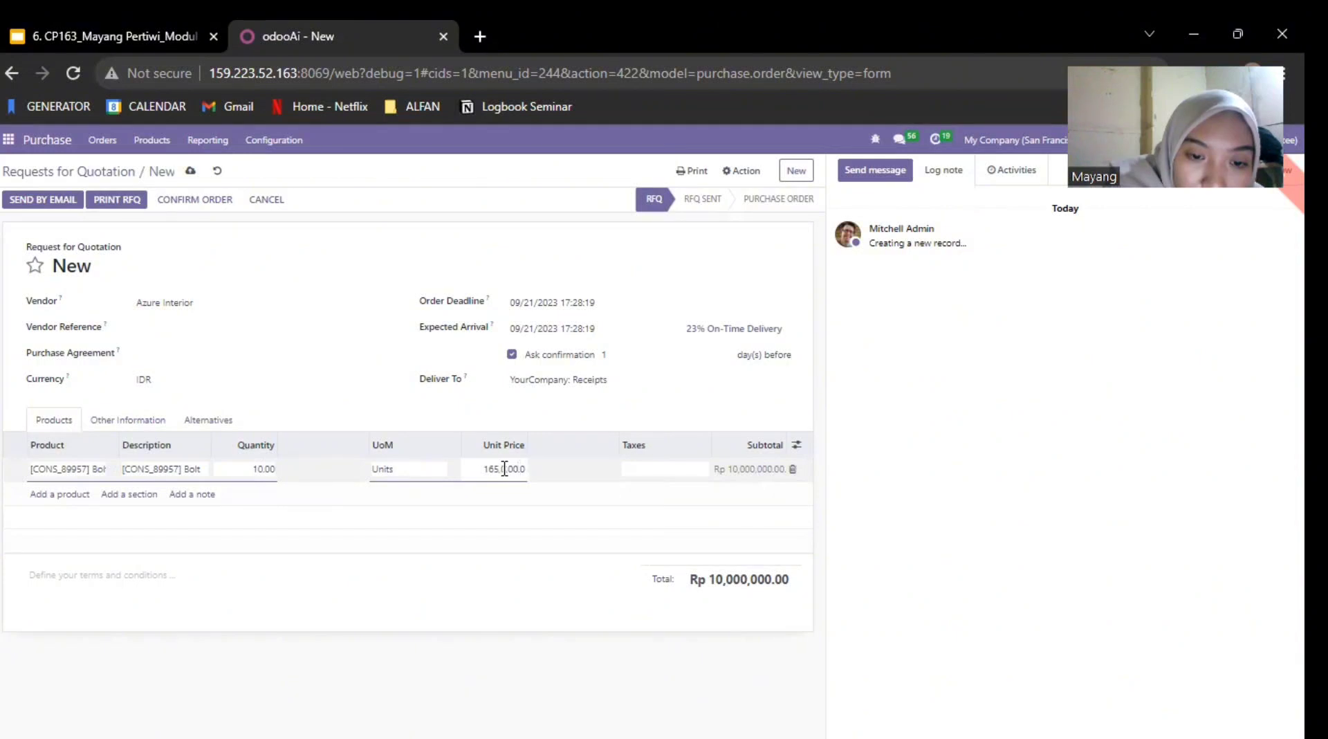
pyautogui.doubleClick(511, 471)
pyautogui.press('Left')
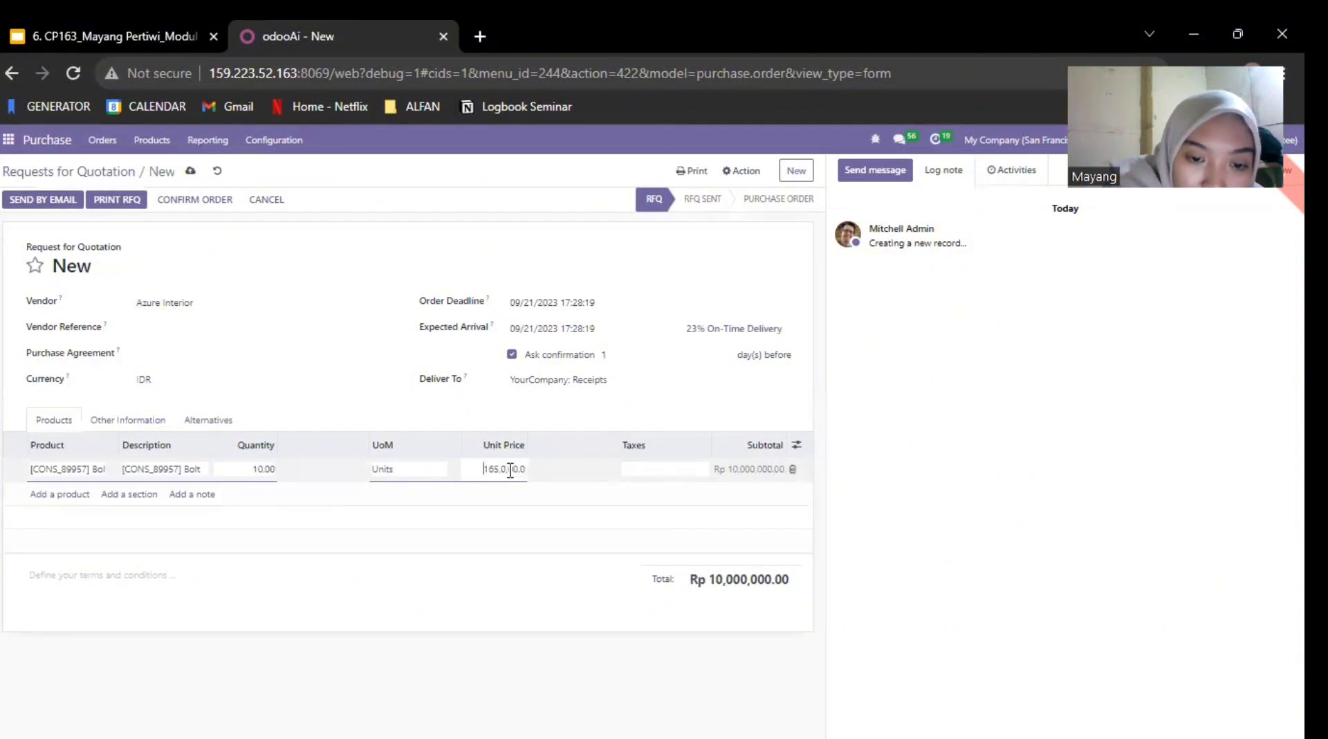
pyautogui.doubleClick(511, 471)
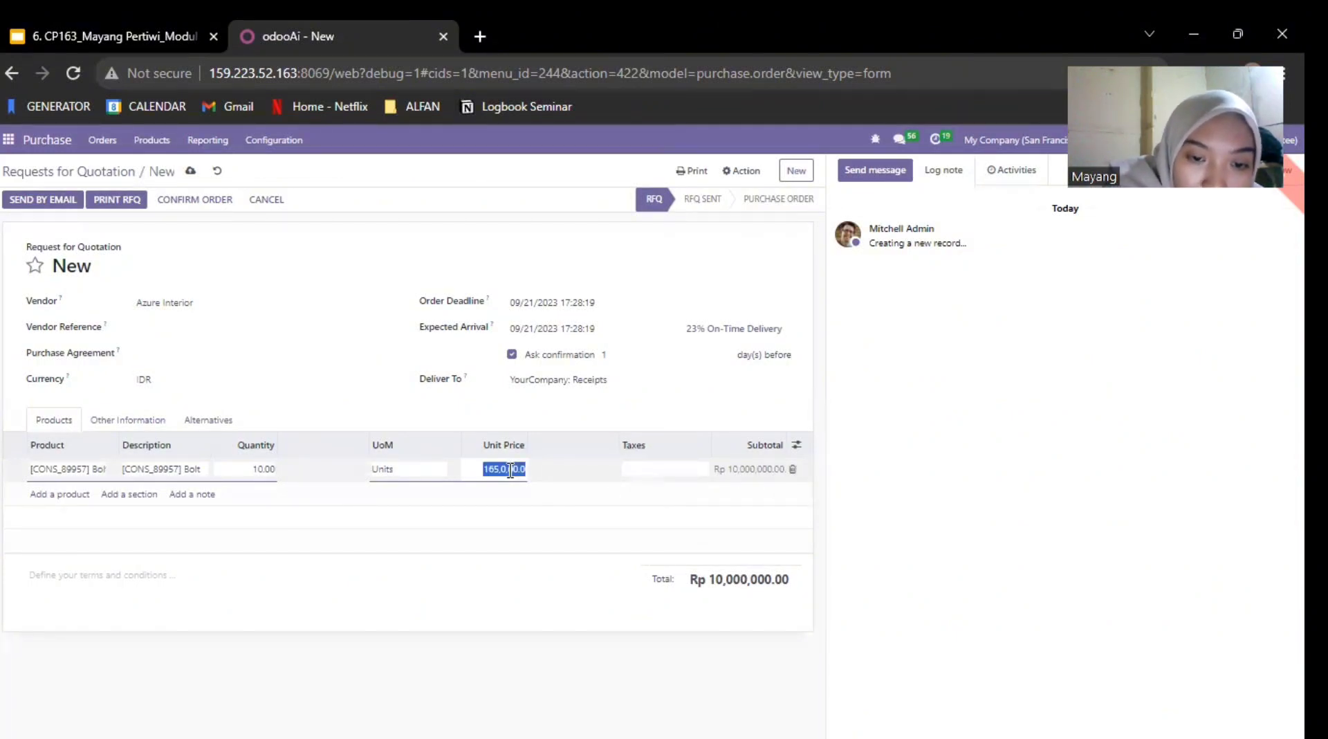
pyautogui.click(510, 471)
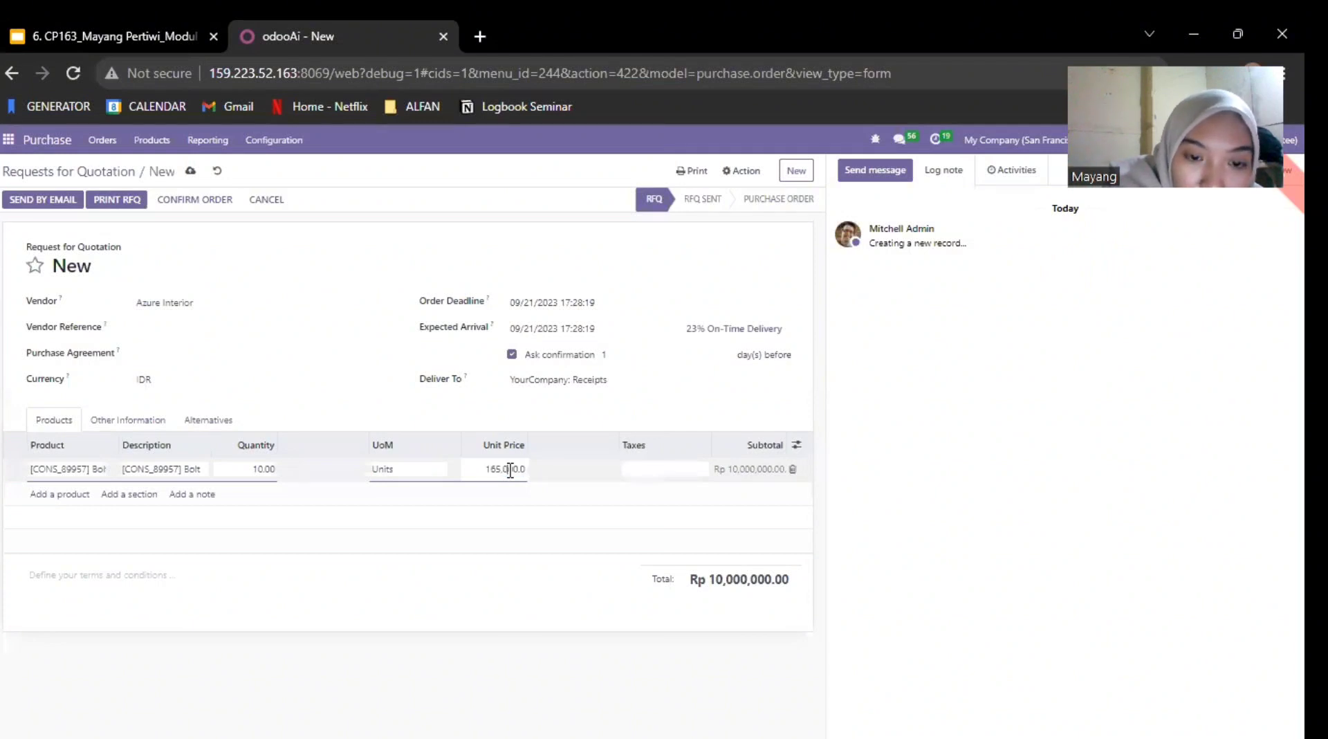
pyautogui.click(460, 471)
pyautogui.click(507, 469)
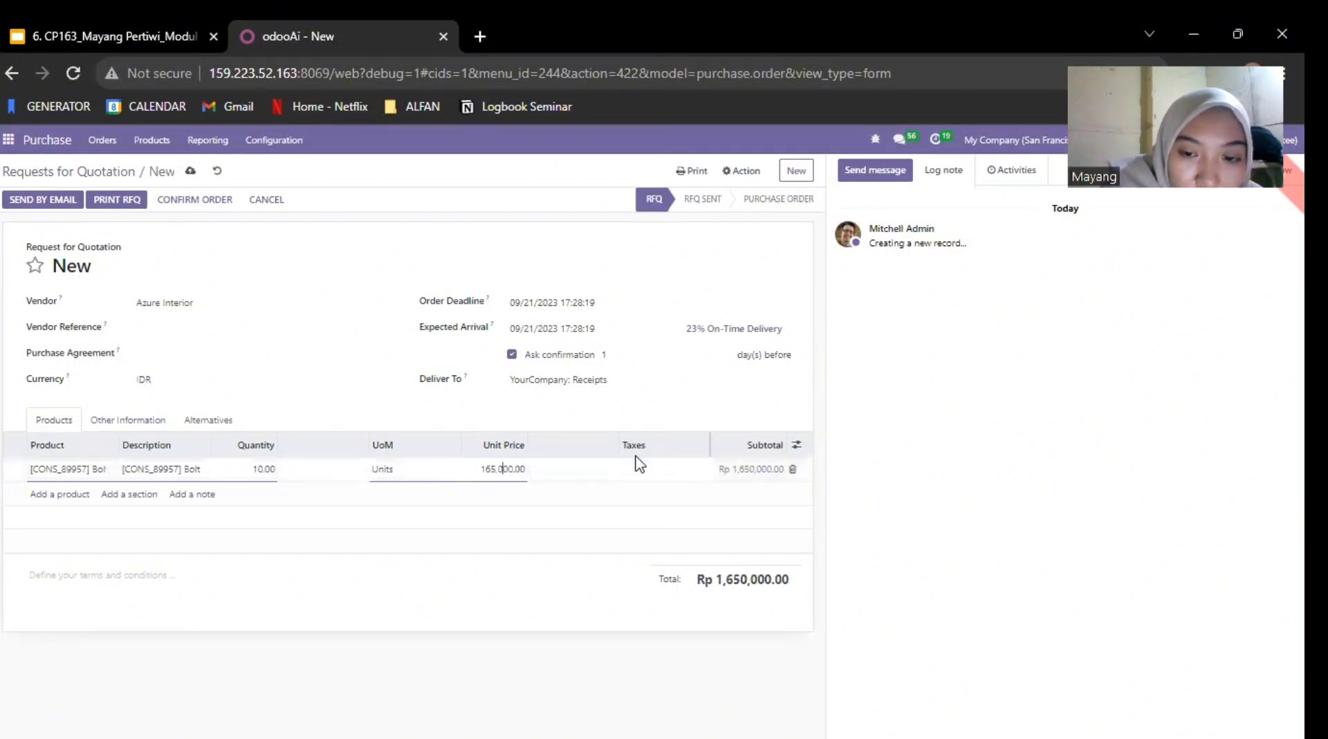
# Step: Confirm the Azure Interior request for quotation for the Bolts as a purchase order and switch to the Inventory app
pyautogui.click(616, 474)
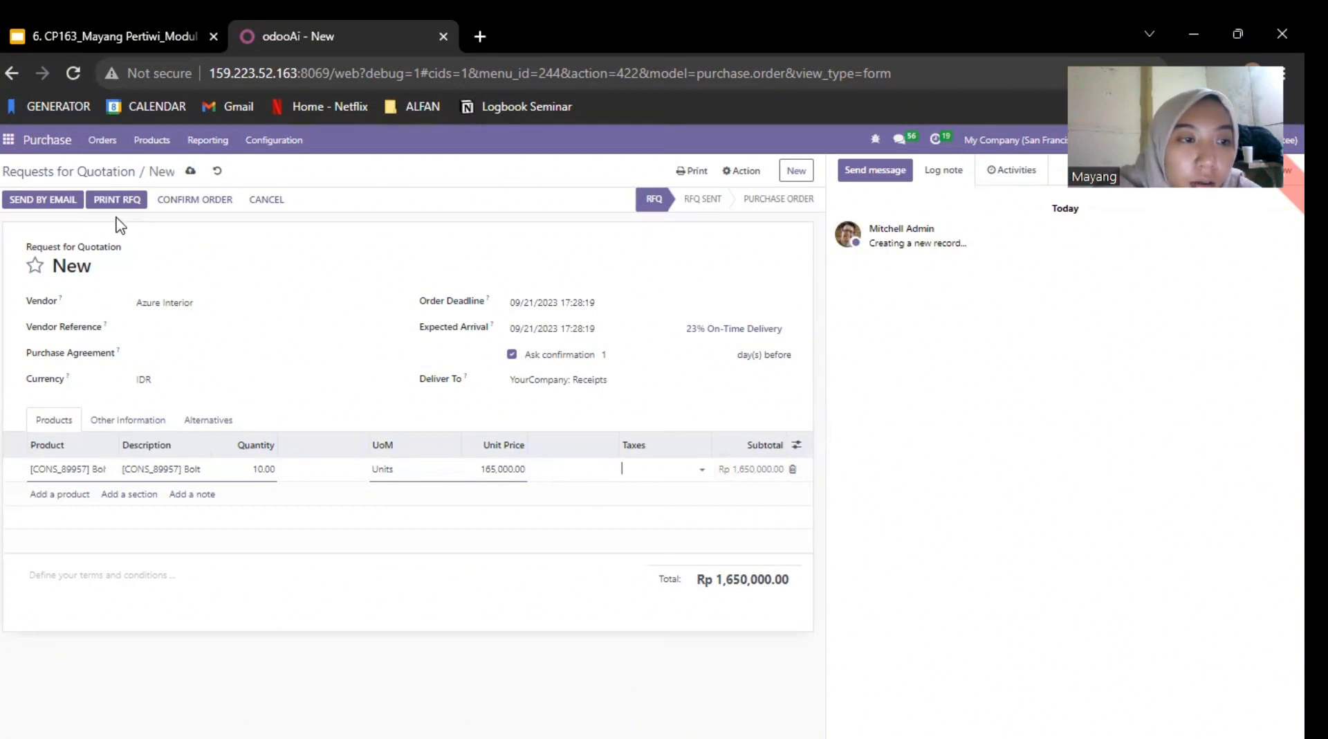
pyautogui.click(185, 200)
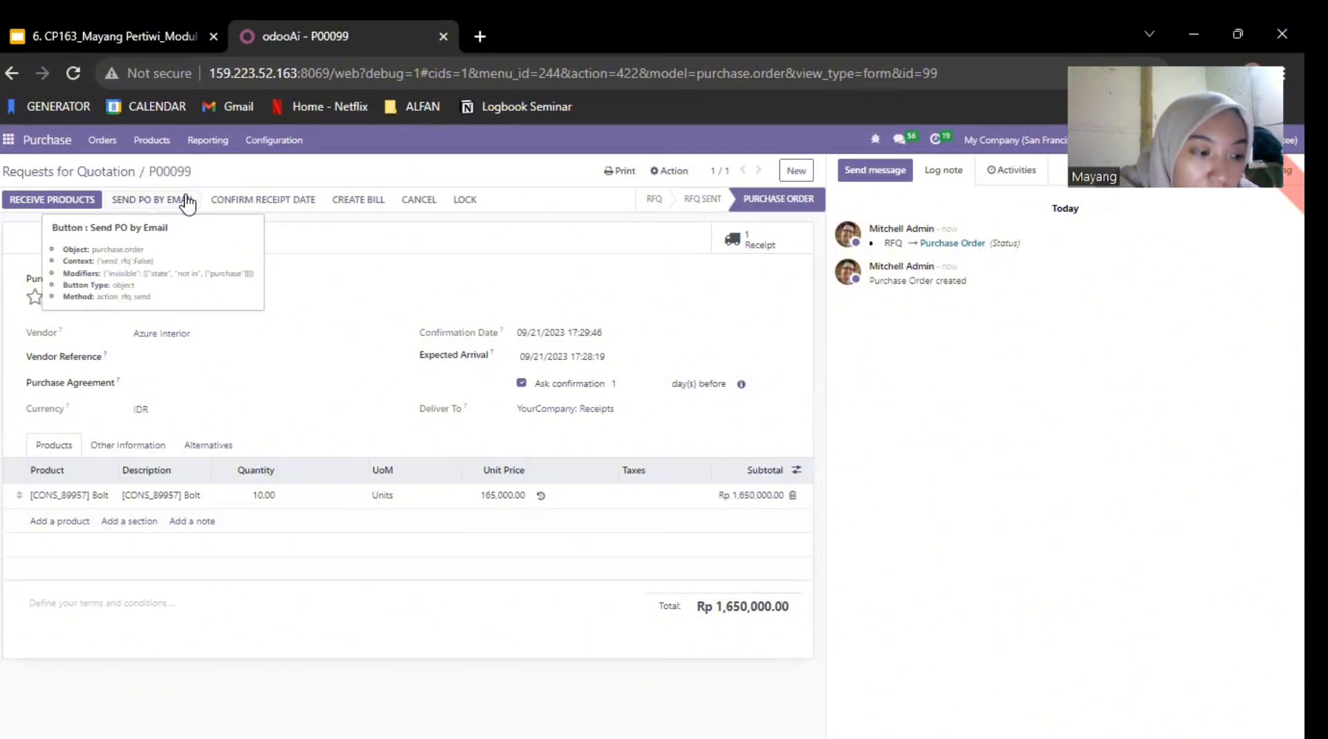
pyautogui.click(8, 140)
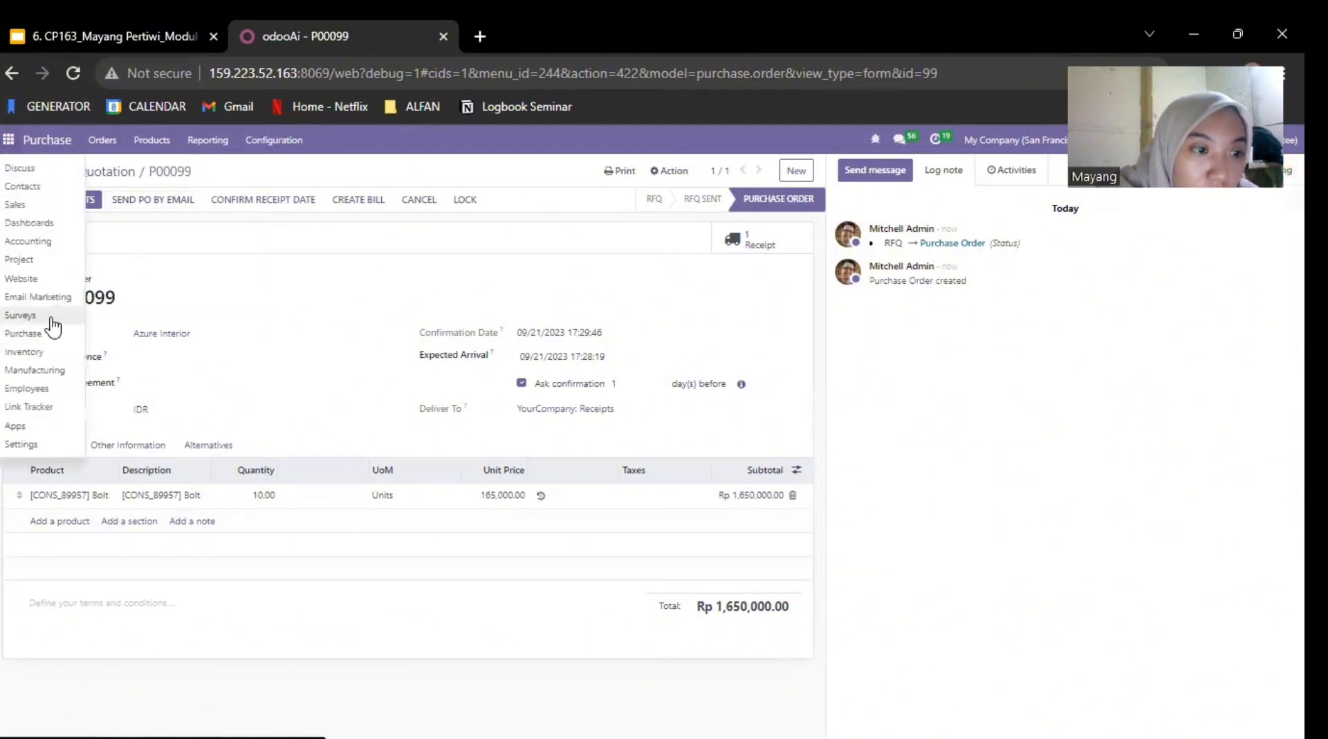
pyautogui.click(27, 351)
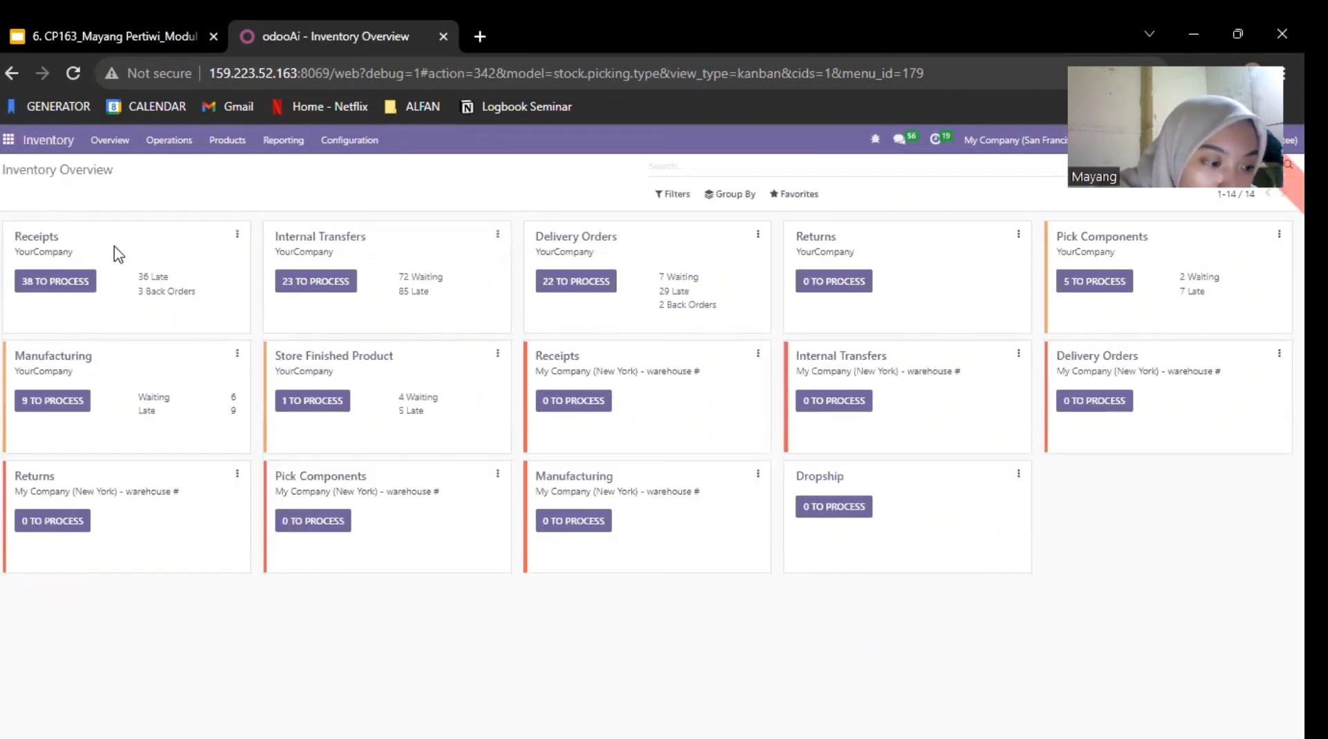
# Step: Open the inventory transfers list, view the first completed Wood Corner delivery, and look through the remaining transfers
pyautogui.click(285, 146)
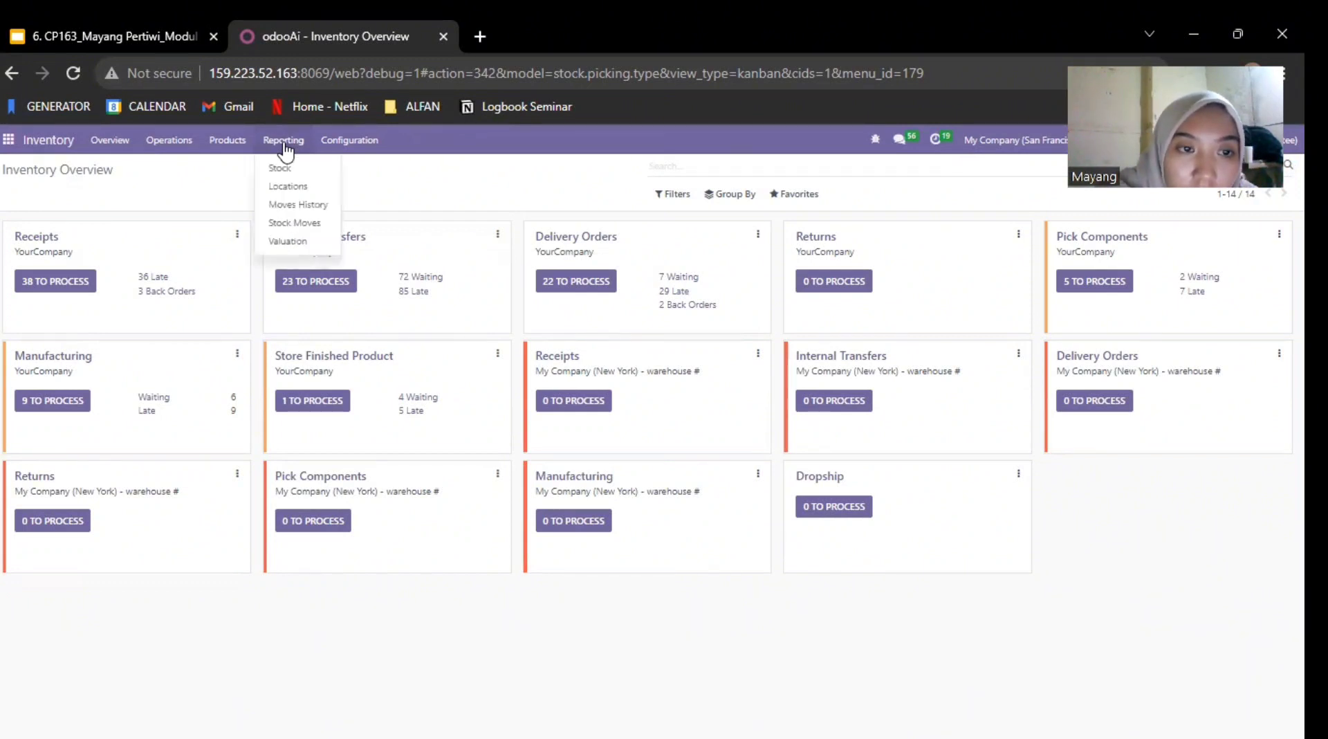
pyautogui.moveTo(181, 147)
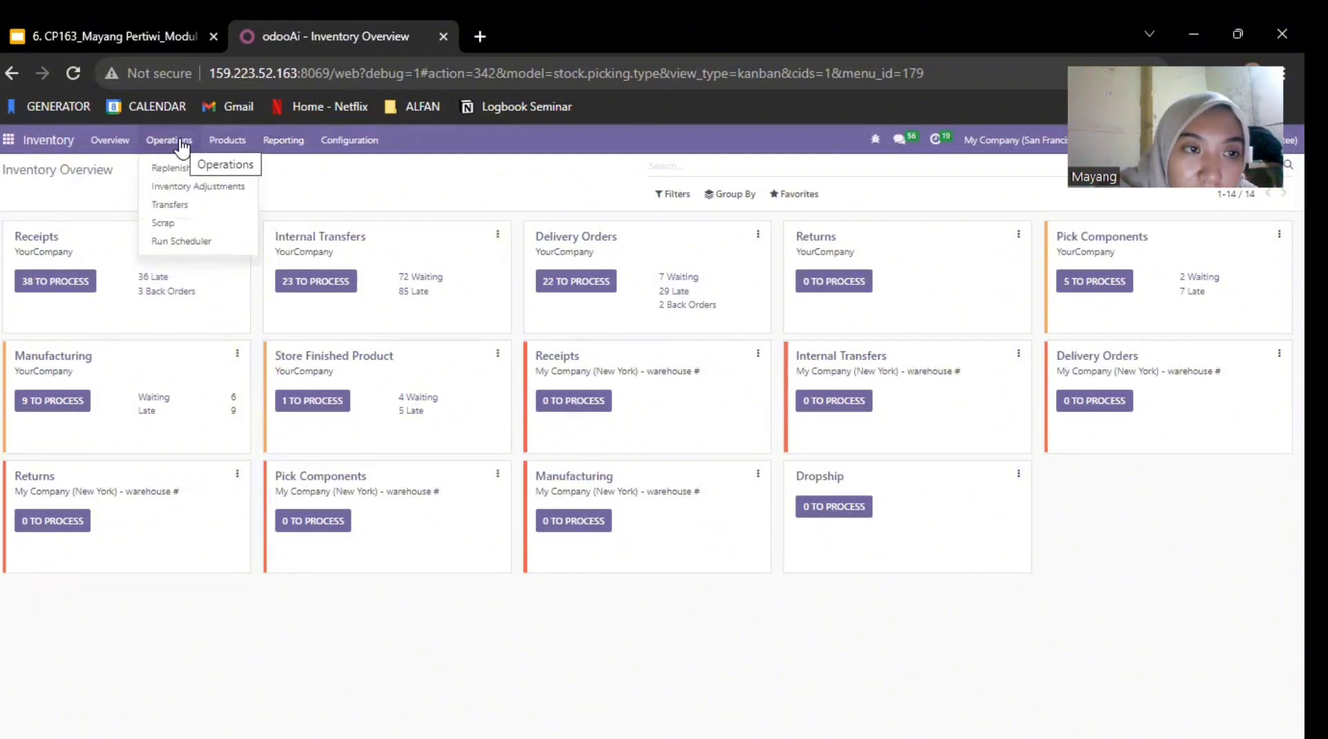
pyautogui.click(196, 205)
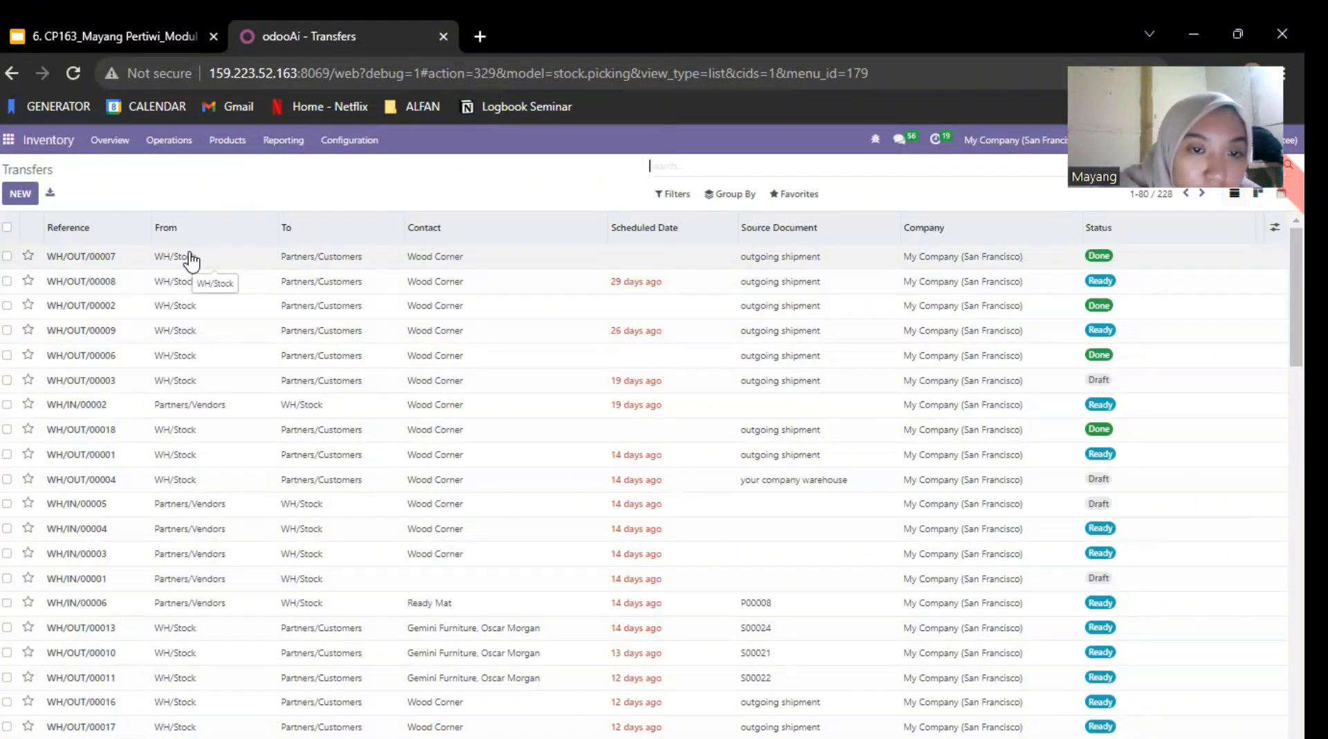
pyautogui.click(270, 263)
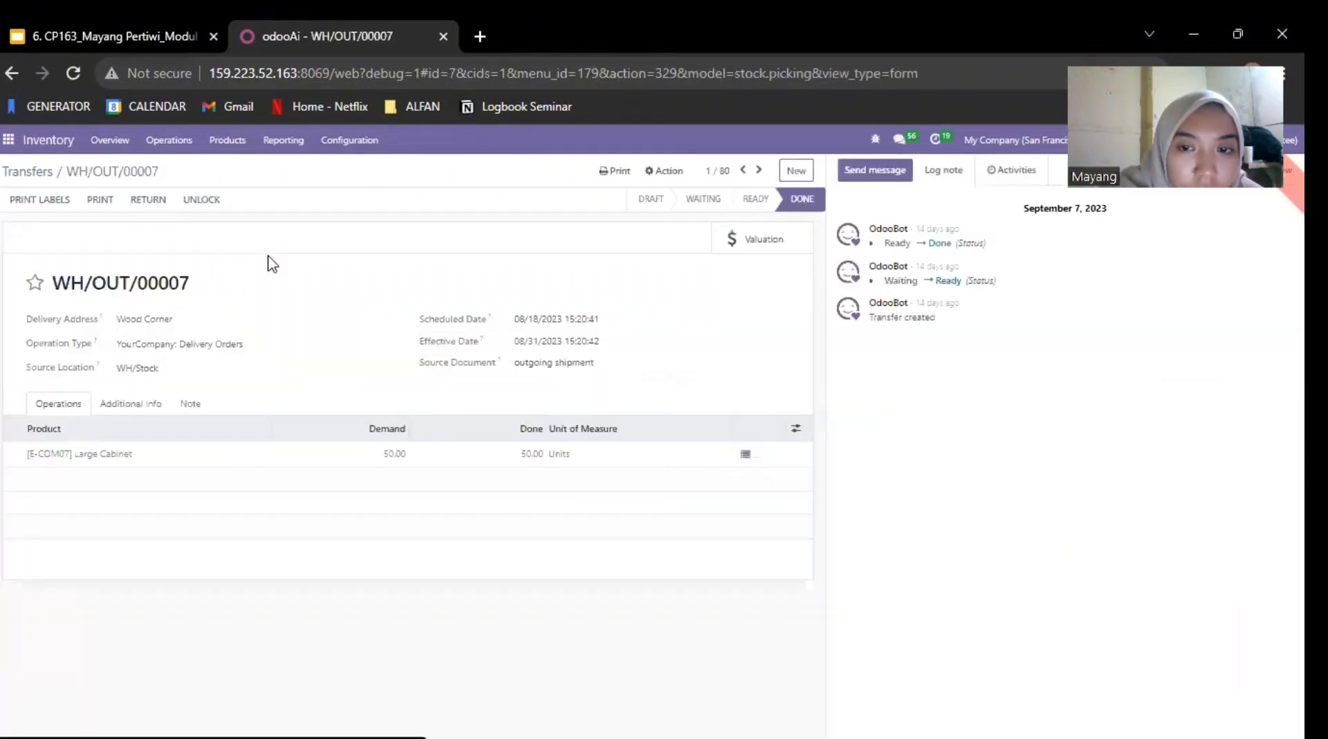
pyautogui.click(13, 75)
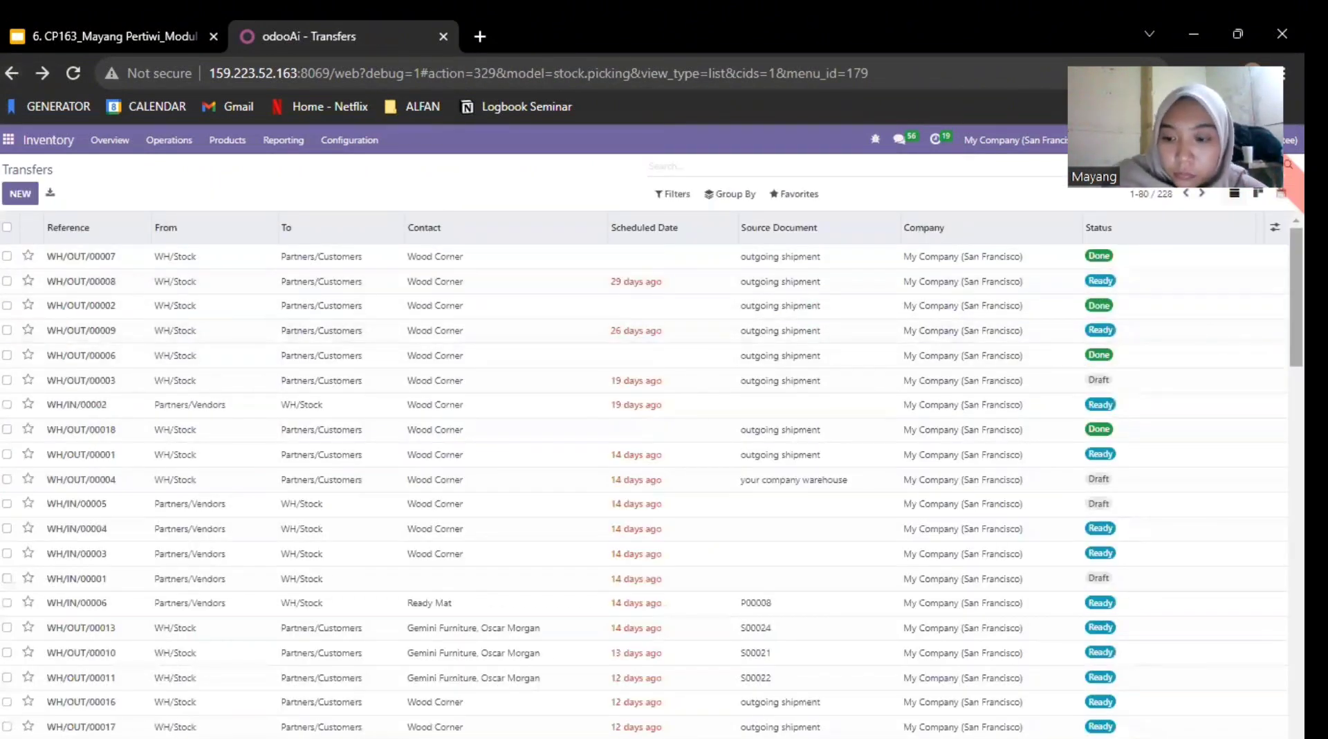
pyautogui.scroll(-3, 651, 474)
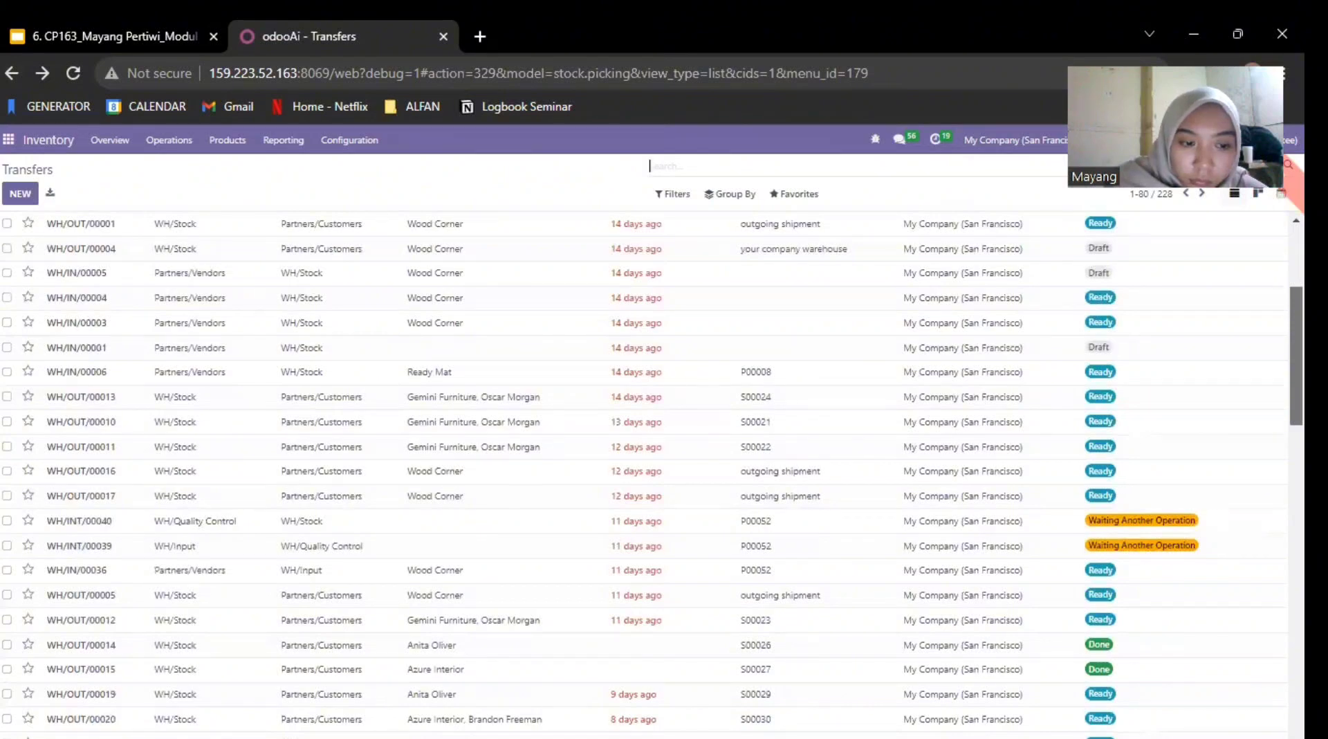
pyautogui.scroll(-15, 651, 474)
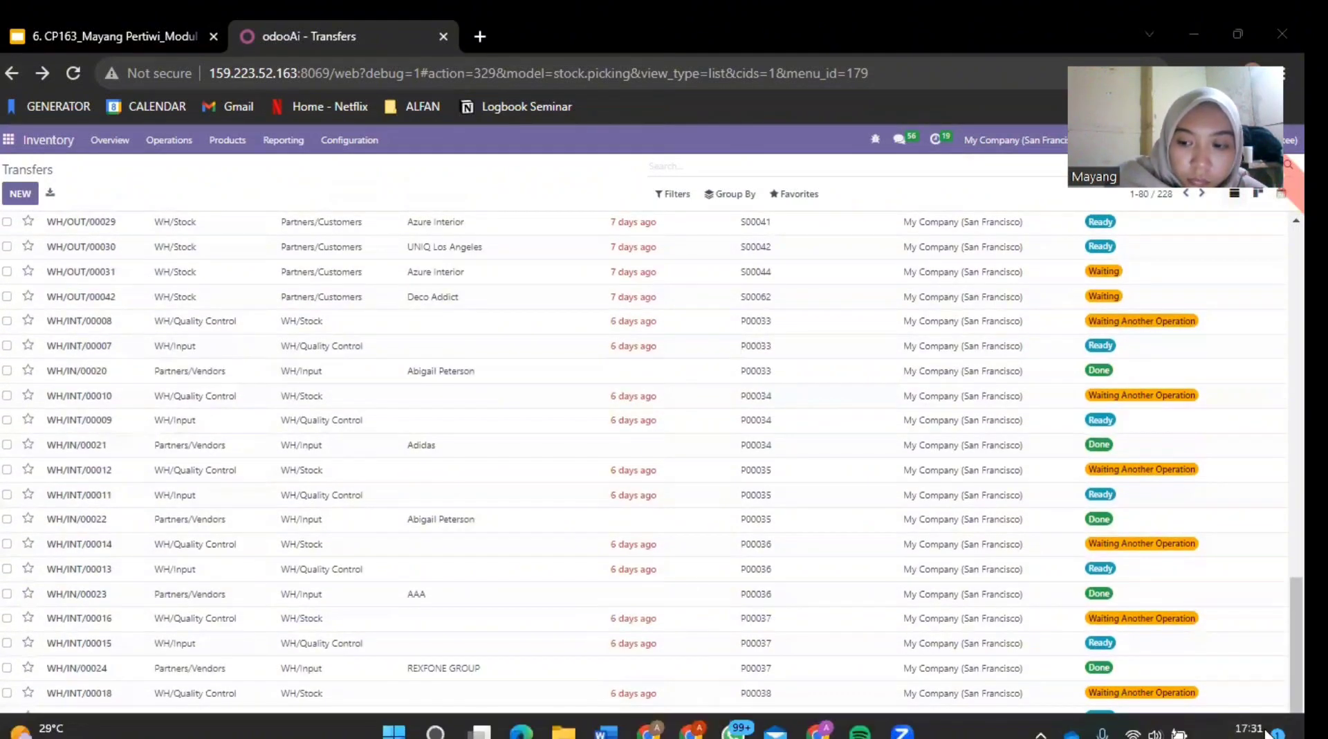
pyautogui.scroll(-2, 651, 463)
pyautogui.scroll(20, 650, 474)
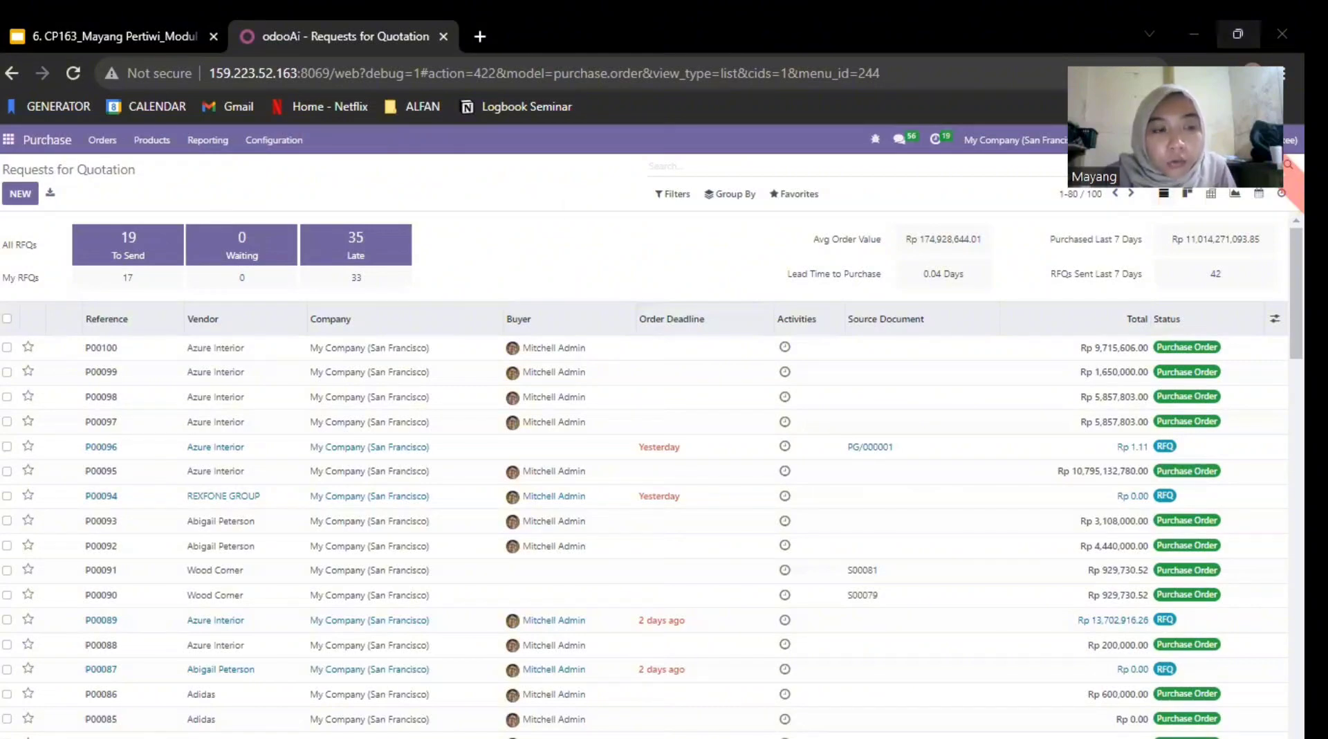
# Step: Create a new request for quotation with Azure Interior as the vendor and dismiss the vendor warning
pyautogui.click(20, 194)
pyautogui.click(173, 302)
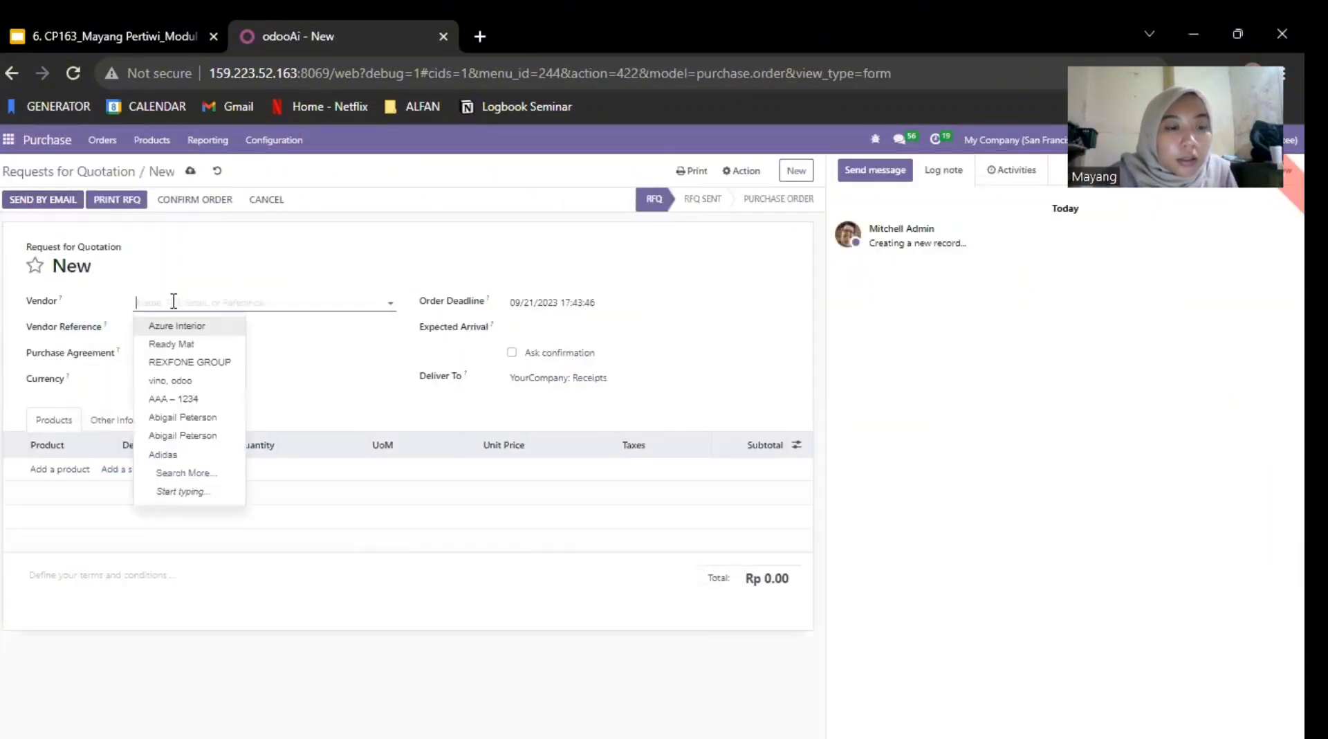
pyautogui.click(174, 326)
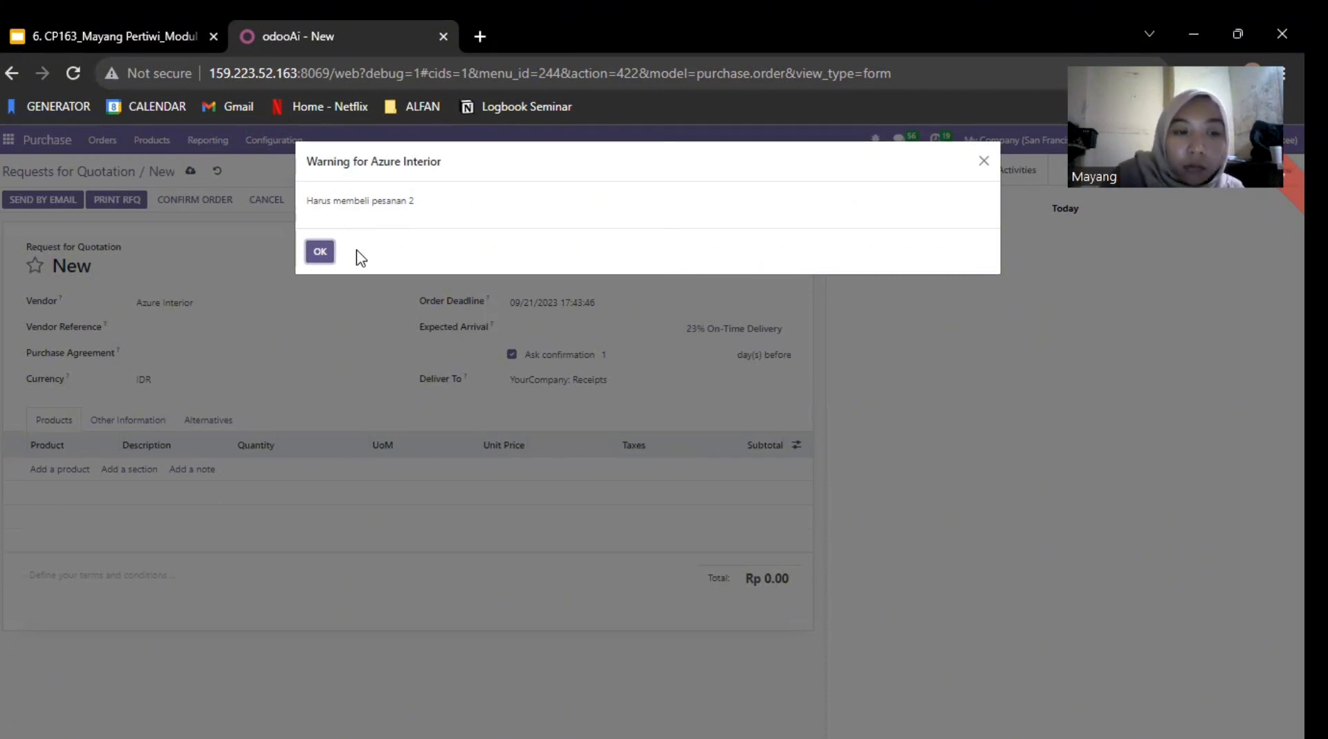
pyautogui.click(320, 252)
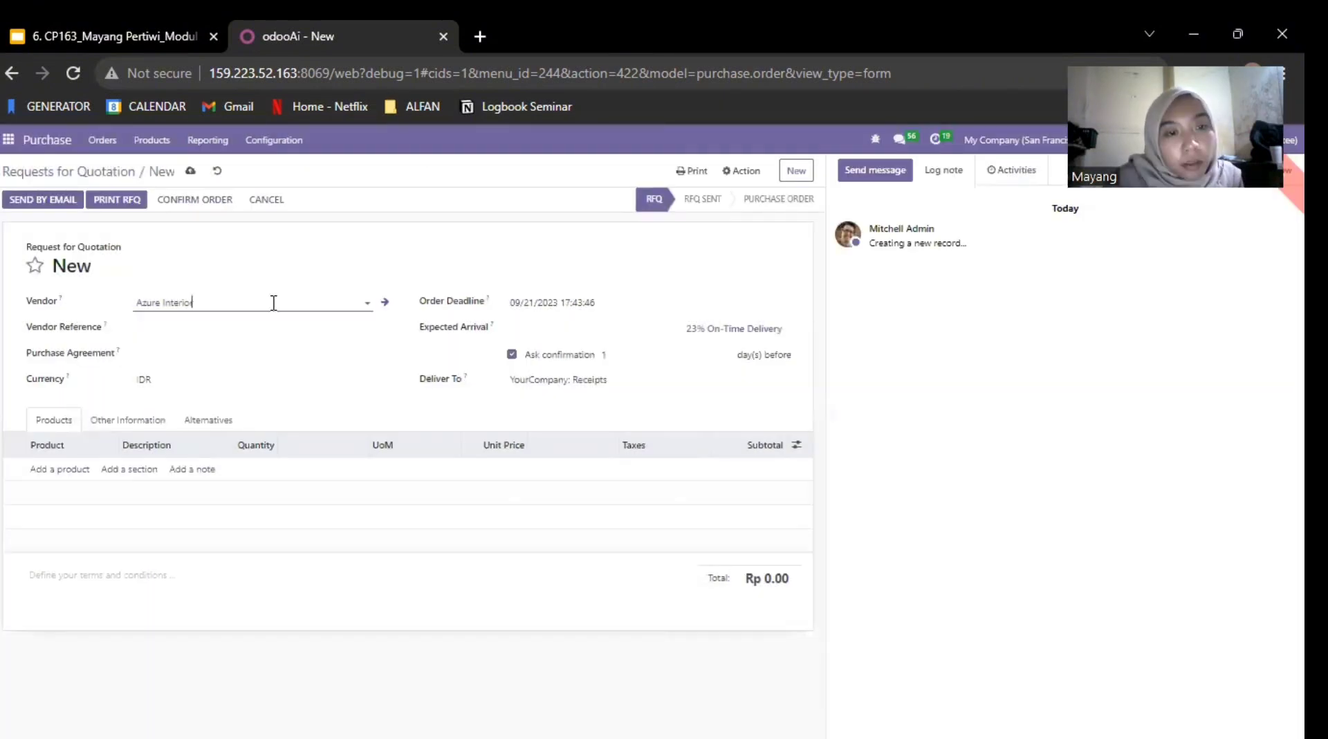
# Step: Add the products [E-COM06] Corner Desk Right Sit and [E-COM08] Storage Box to the request for quotation
pyautogui.click(73, 472)
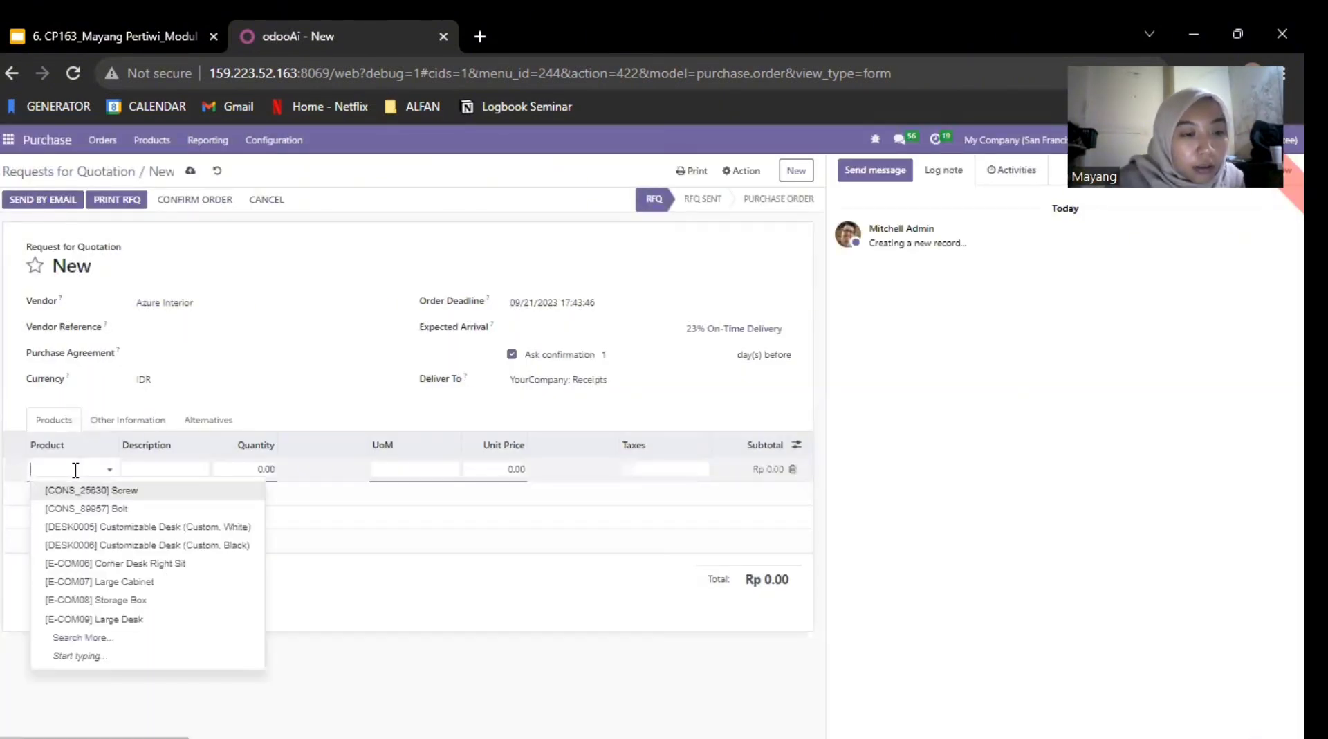
pyautogui.click(100, 565)
pyautogui.click(76, 512)
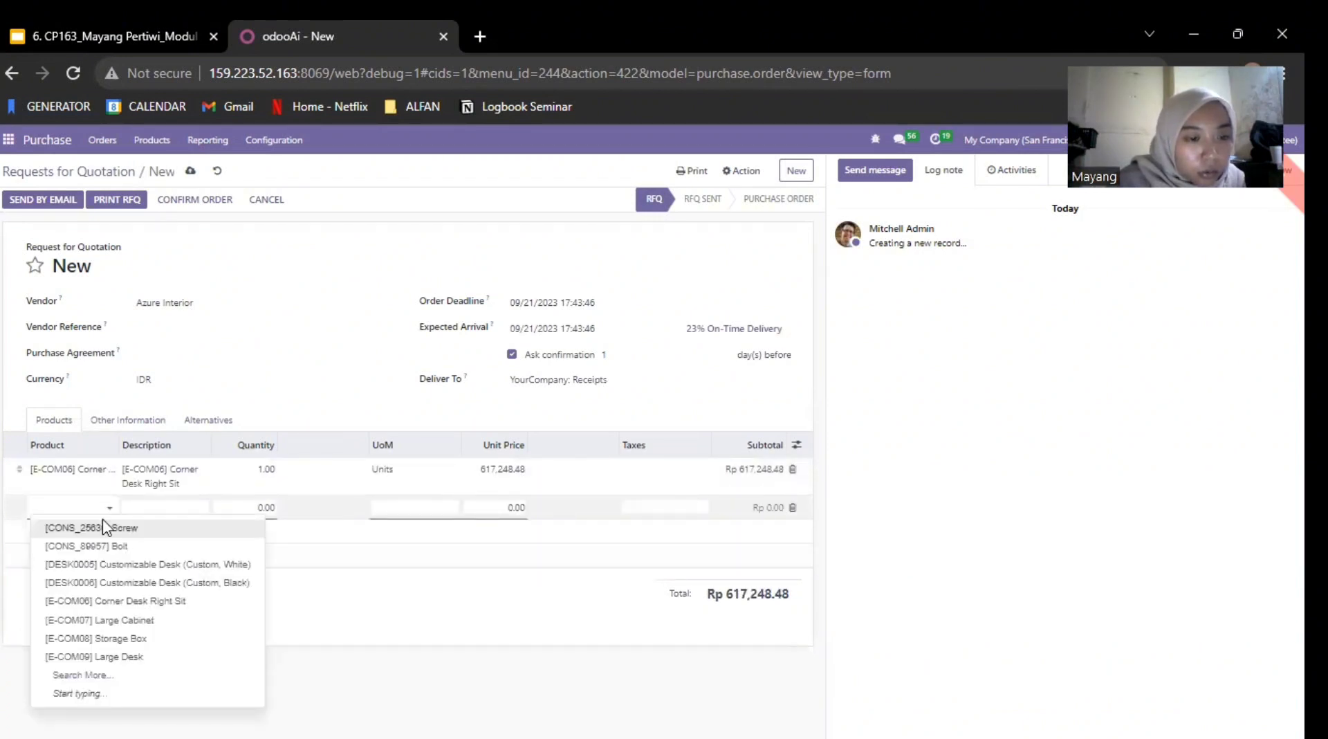
pyautogui.click(104, 638)
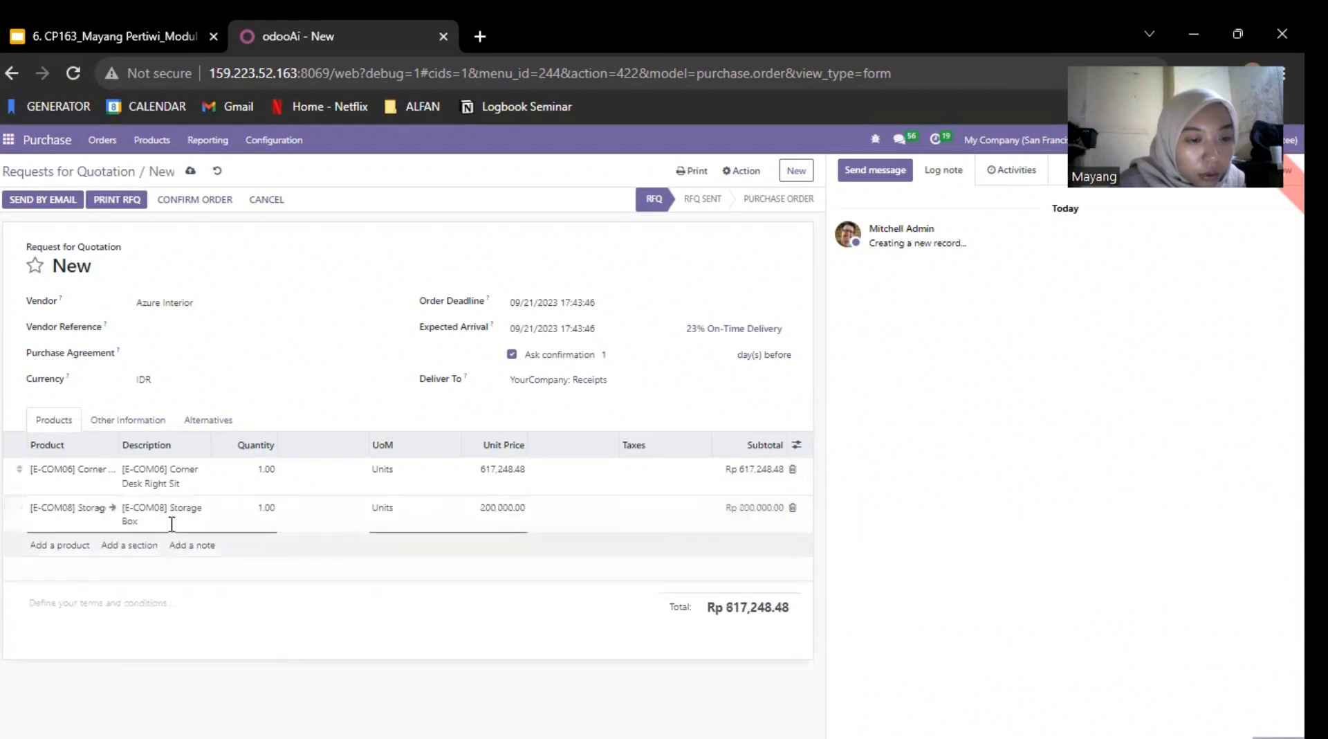
# Step: Set the quantity of both the Corner Desk Right Sit and Storage Box lines to 20
pyautogui.click(270, 469)
pyautogui.click(264, 468)
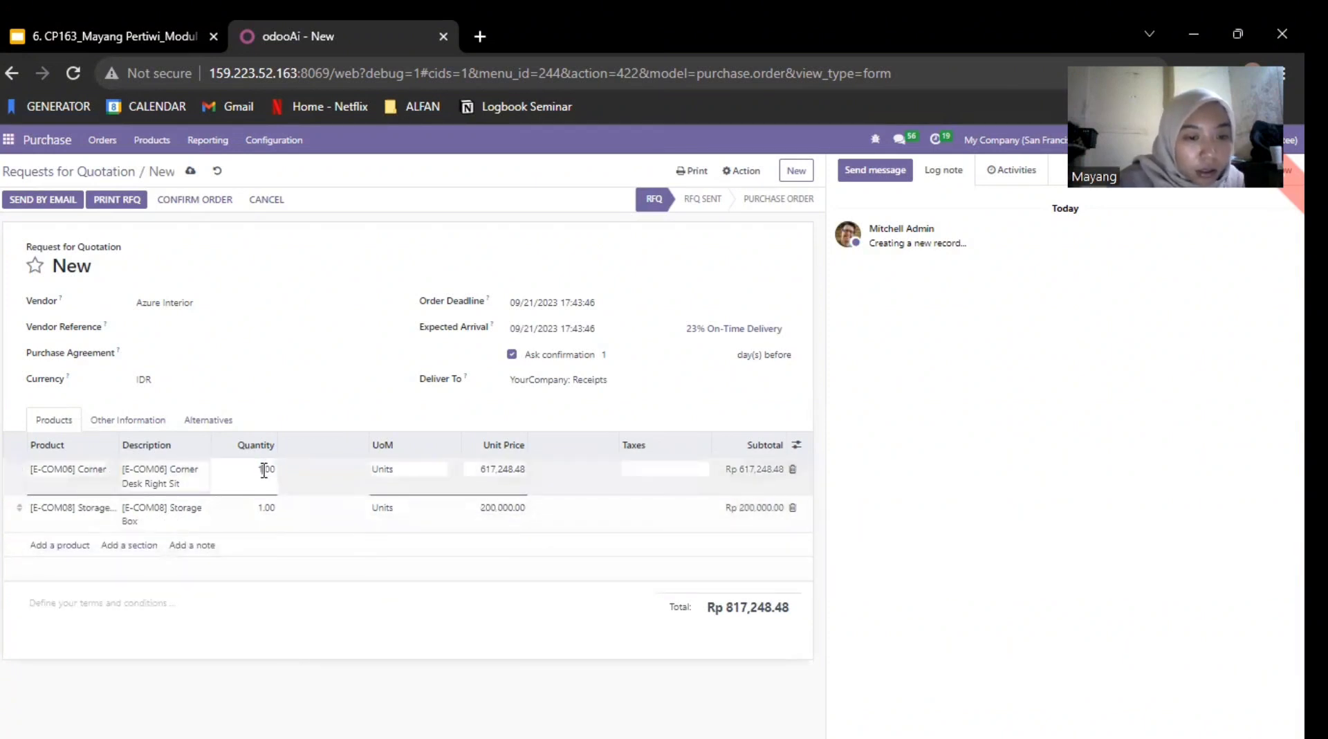
pyautogui.click(362, 334)
pyautogui.write('20')
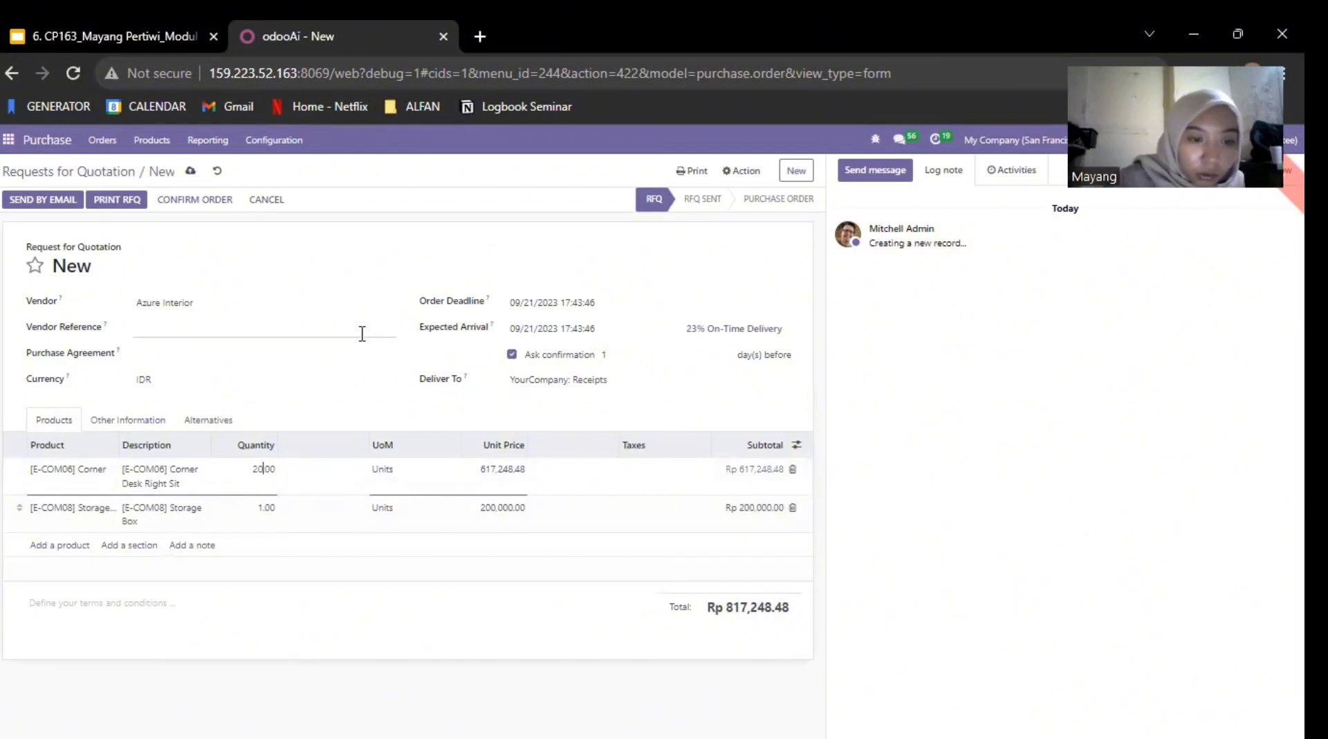
pyautogui.click(250, 503)
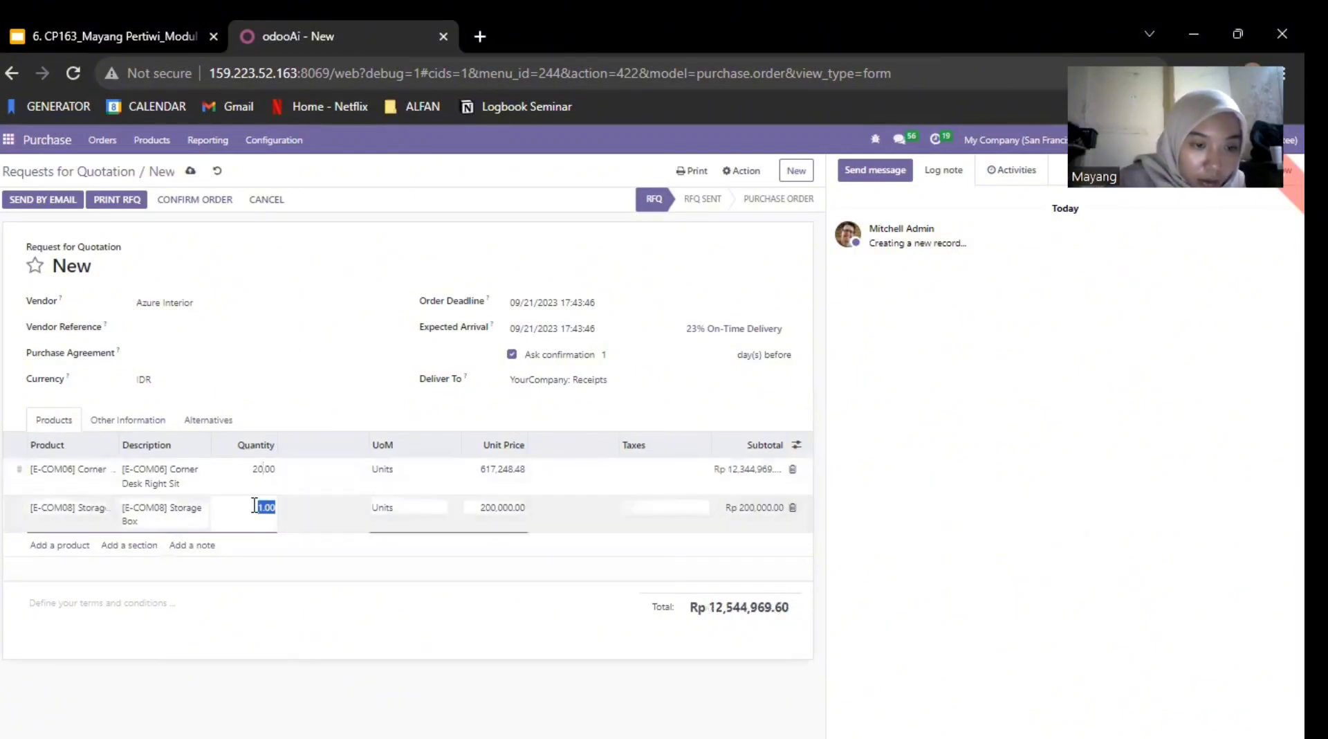
pyautogui.click(266, 507)
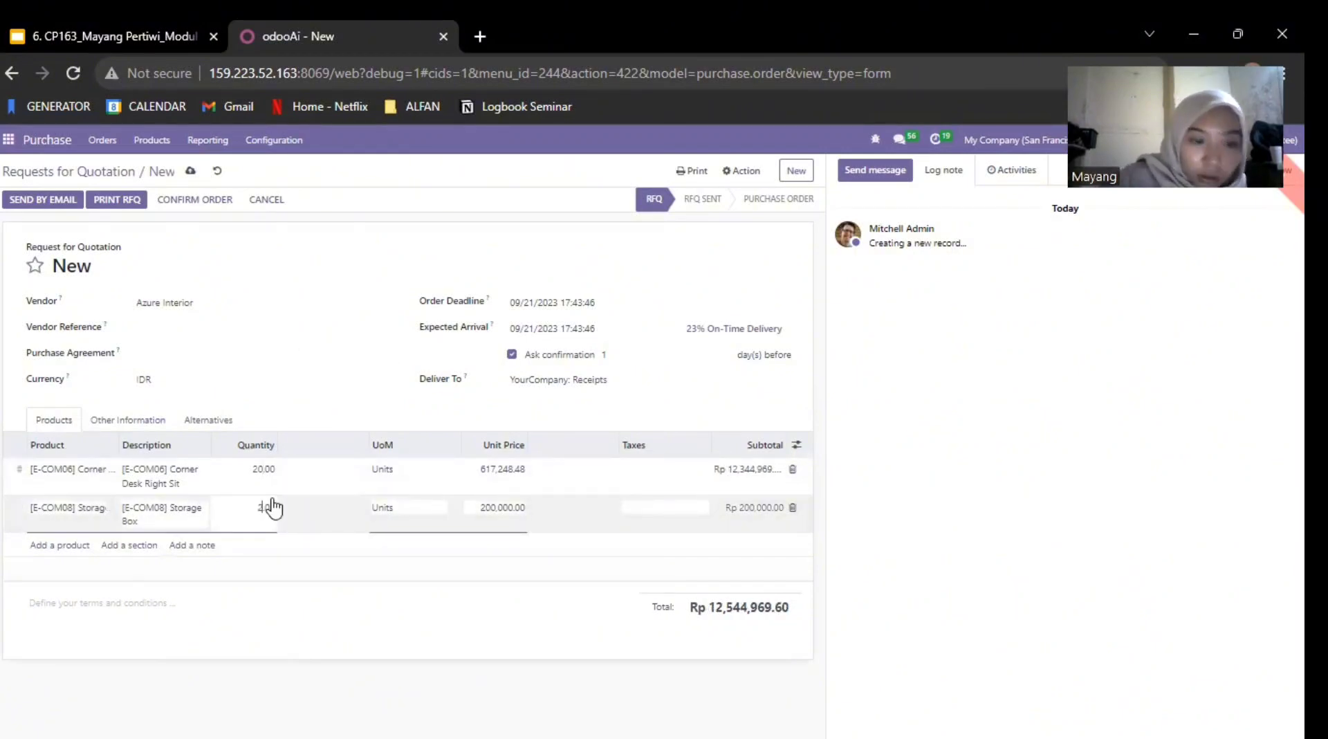
pyautogui.write('0')
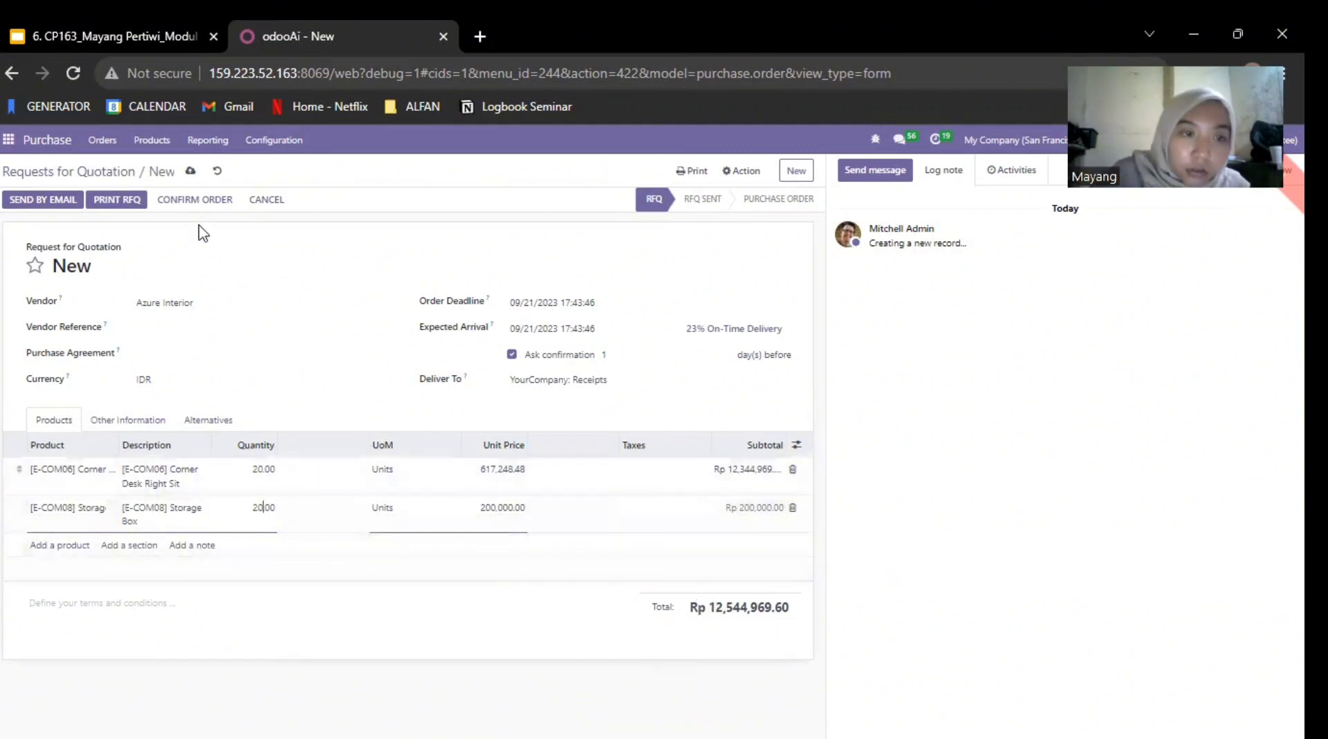
# Step: Confirm the request for quotation as a purchase order and copy its order reference
pyautogui.click(202, 201)
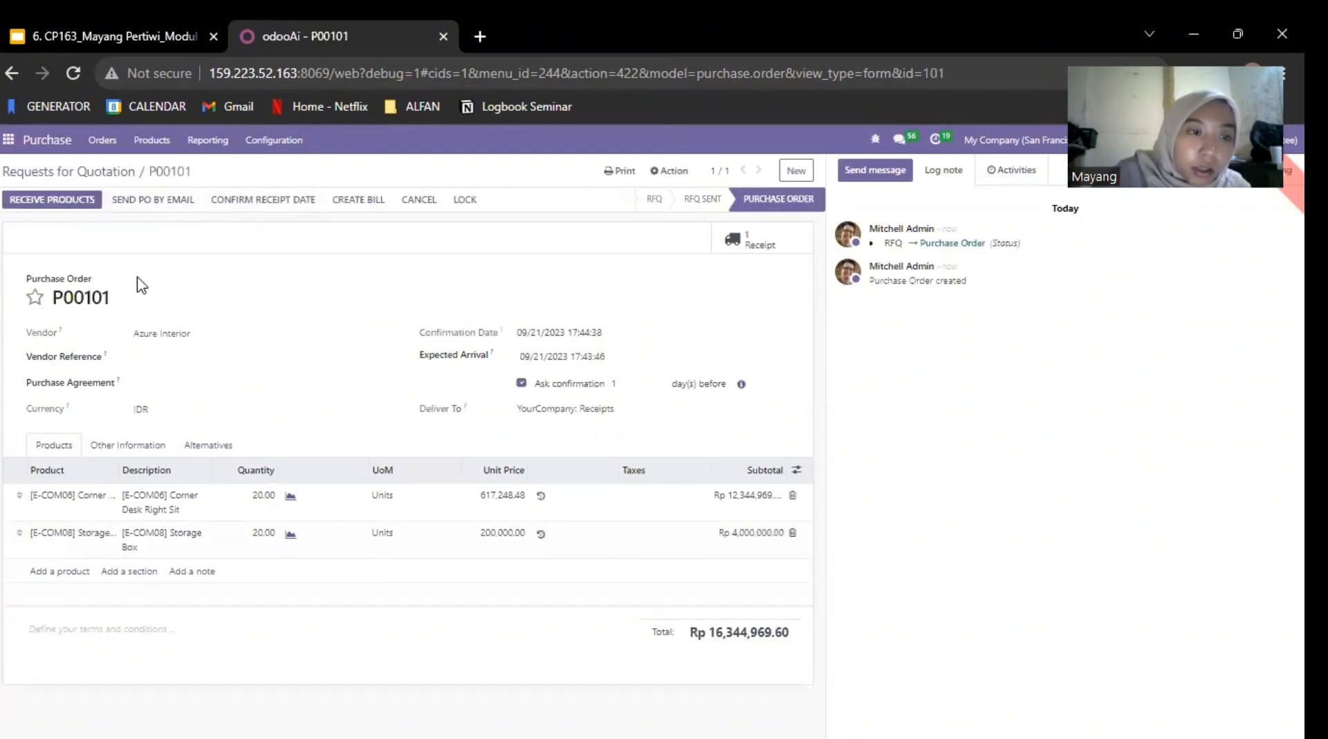
pyautogui.moveTo(86, 290); pyautogui.dragTo(53, 299)
pyautogui.rightClick(63, 310)
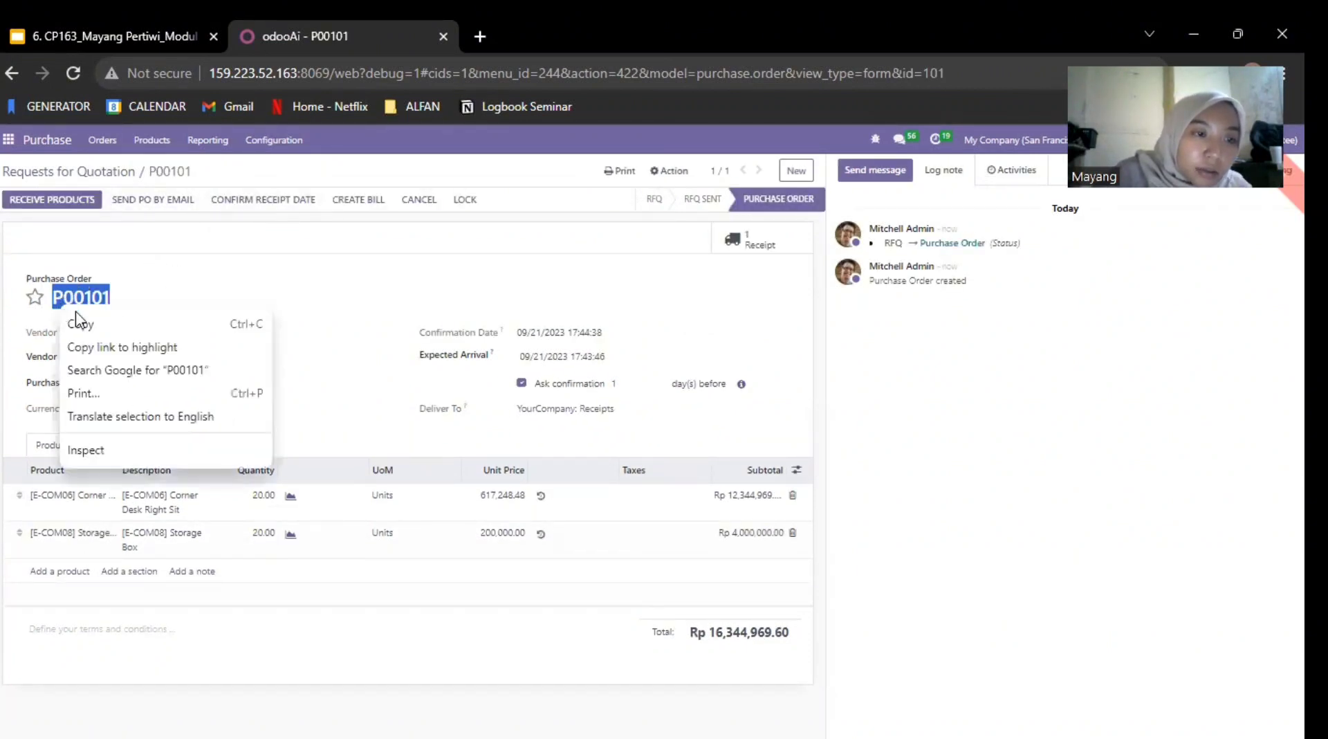
# Step: Search the transfers in the Inventory app for the copied purchase order reference
pyautogui.click(8, 139)
pyautogui.click(40, 358)
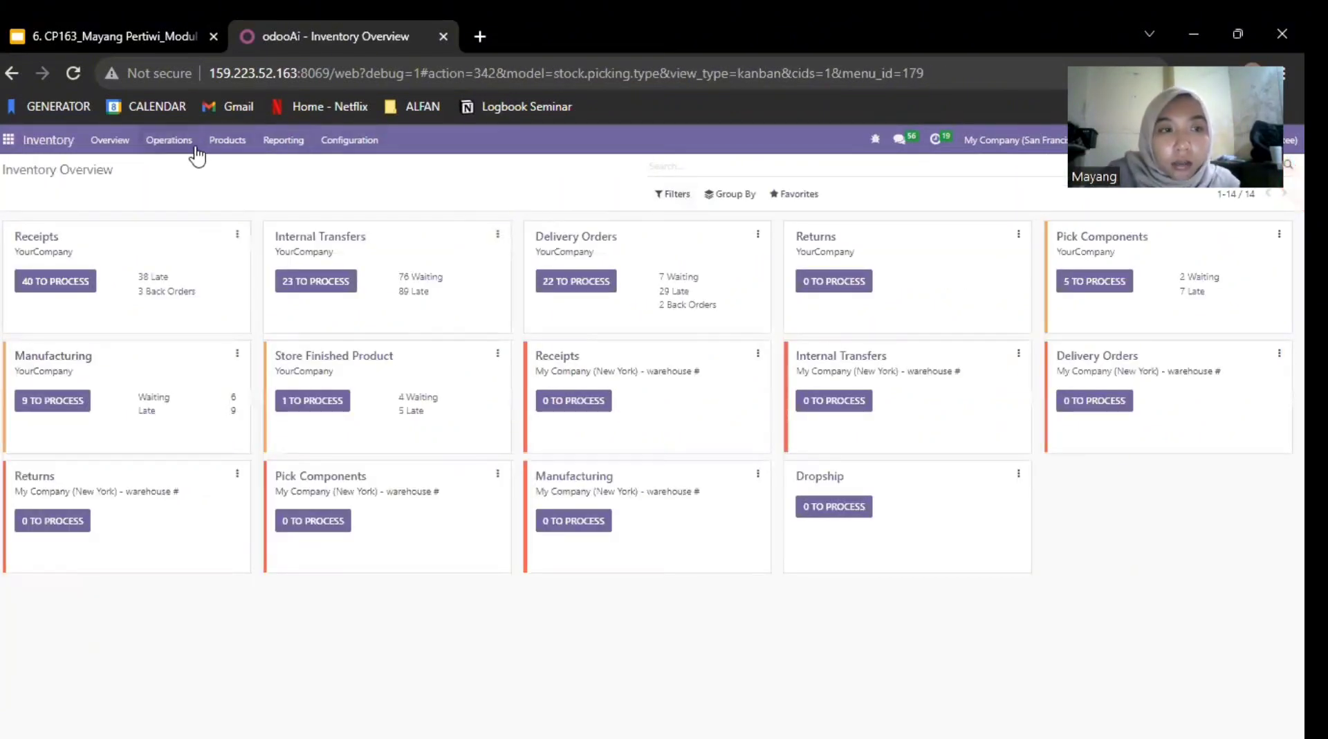
pyautogui.click(169, 140)
pyautogui.click(182, 210)
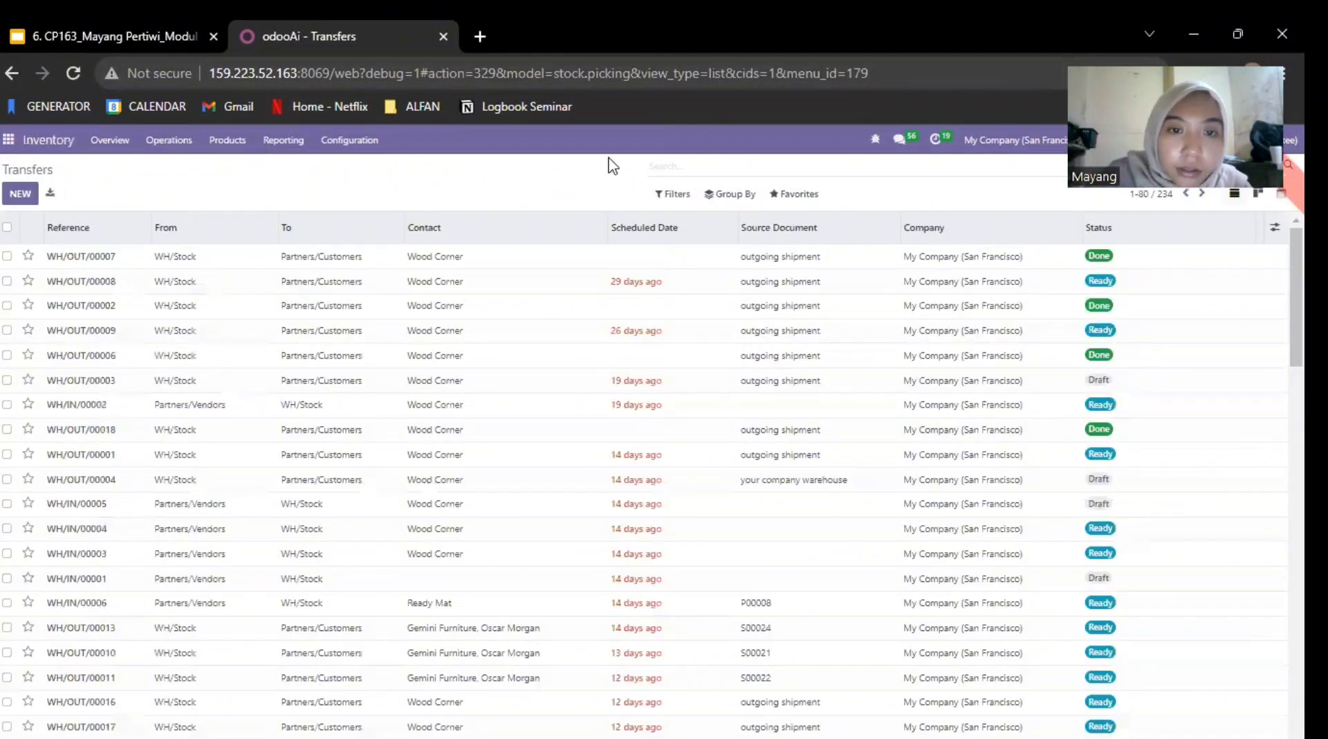
pyautogui.write('P00101')
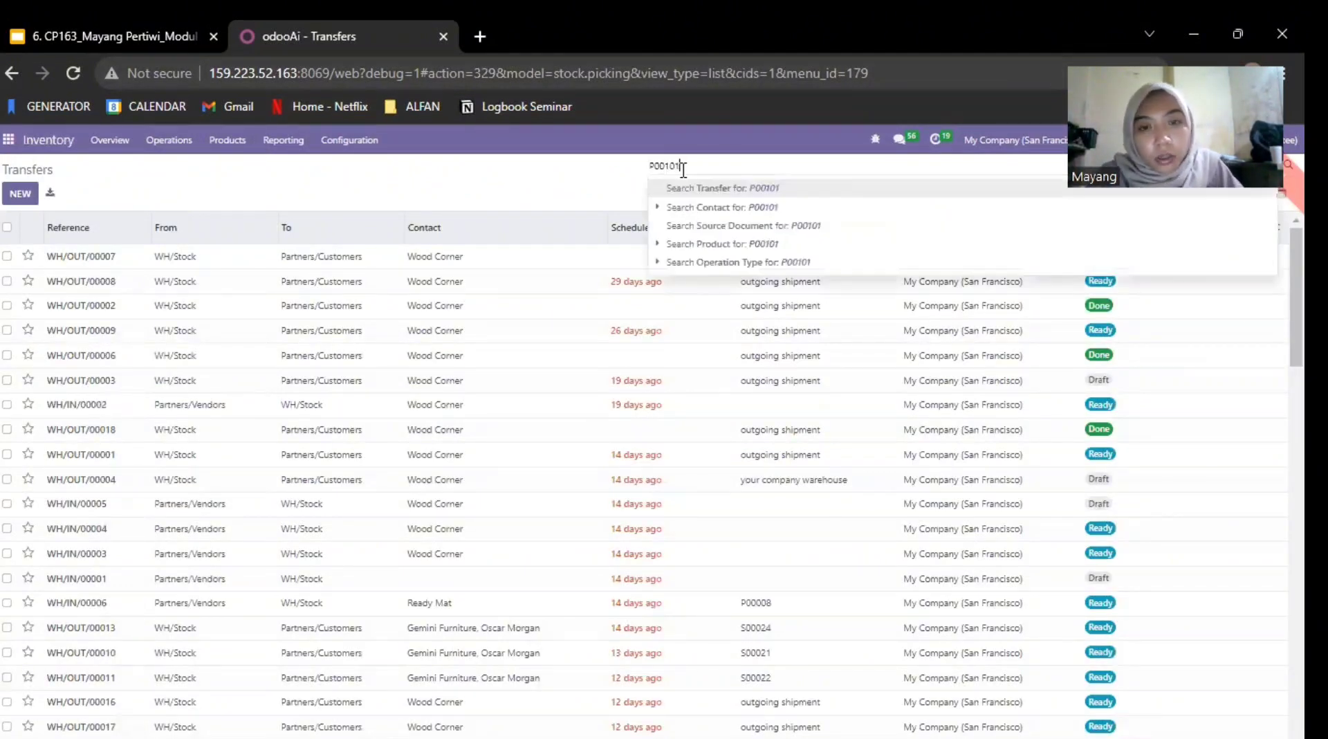
pyautogui.click(715, 188)
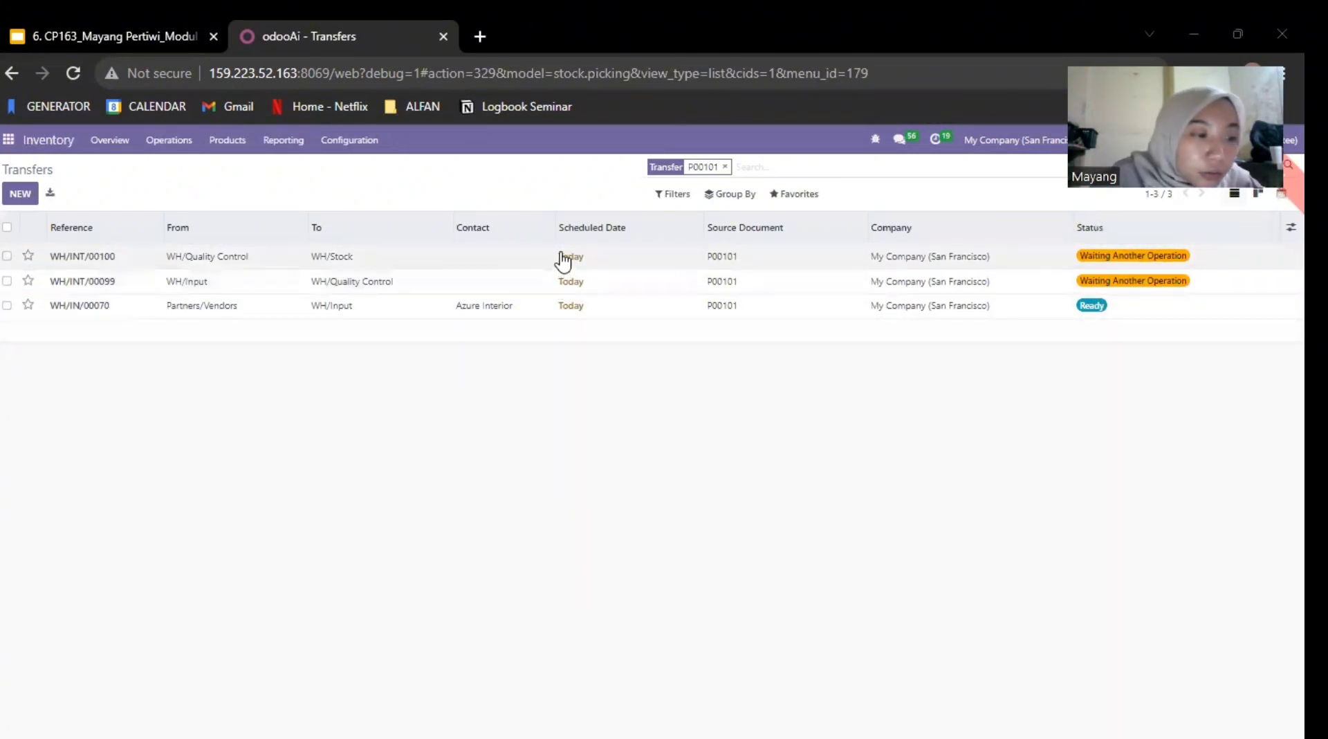
# Step: Open the internal transfer from WH/Input to WH/Quality Control and set the done quantity of both products to 20
pyautogui.moveTo(526, 240)
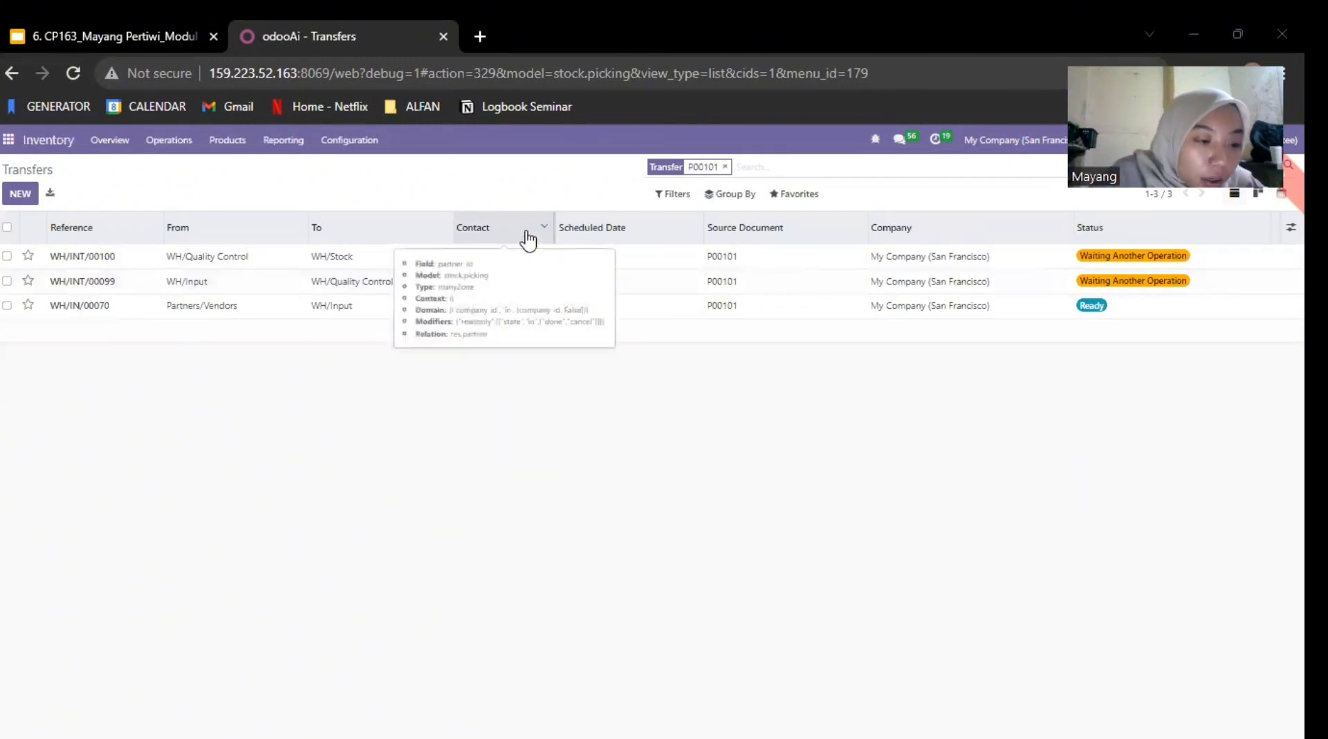
pyautogui.click(347, 257)
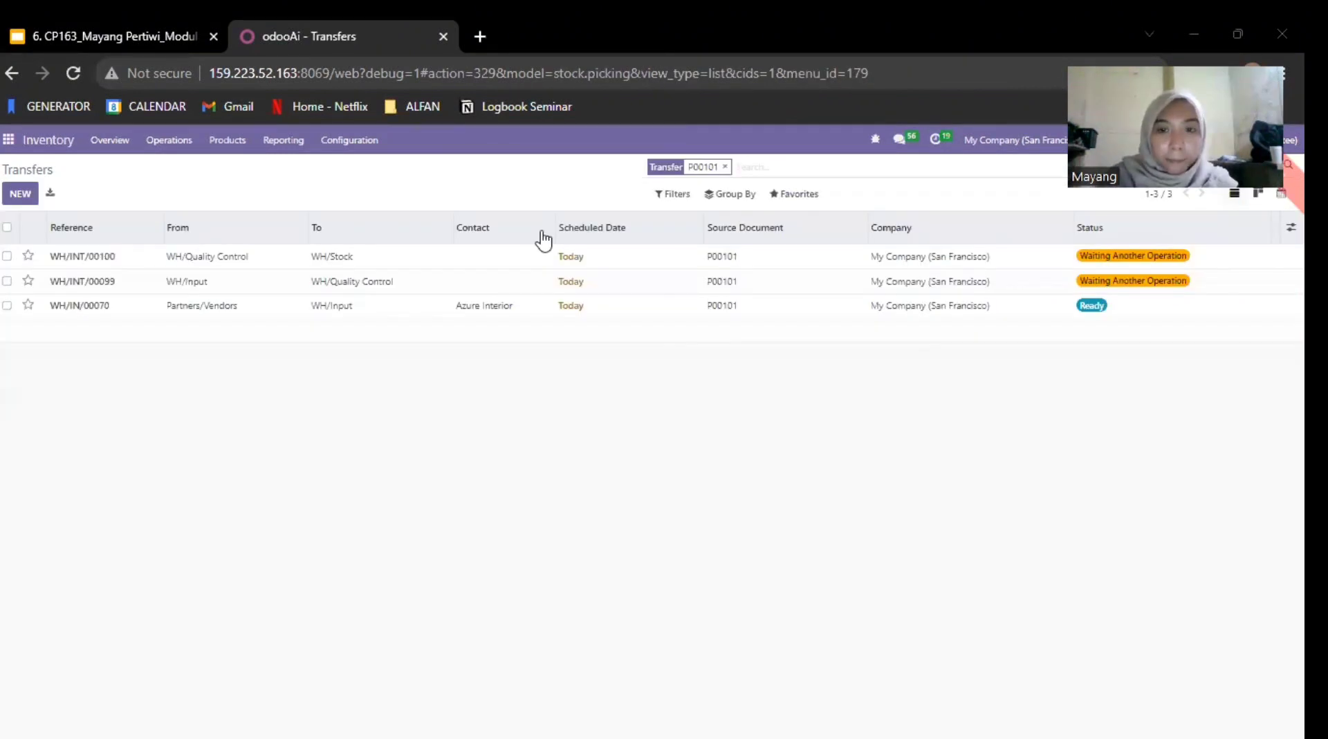
pyautogui.click(134, 284)
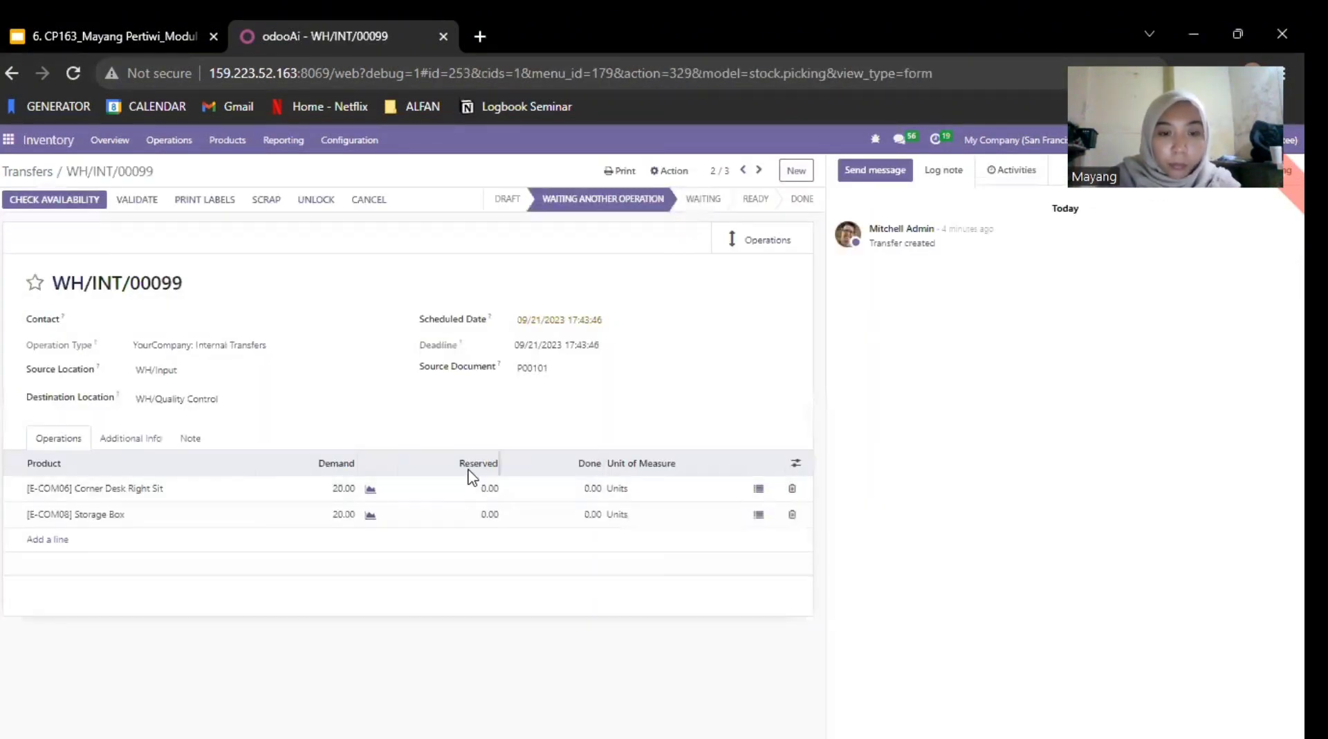
pyautogui.click(585, 489)
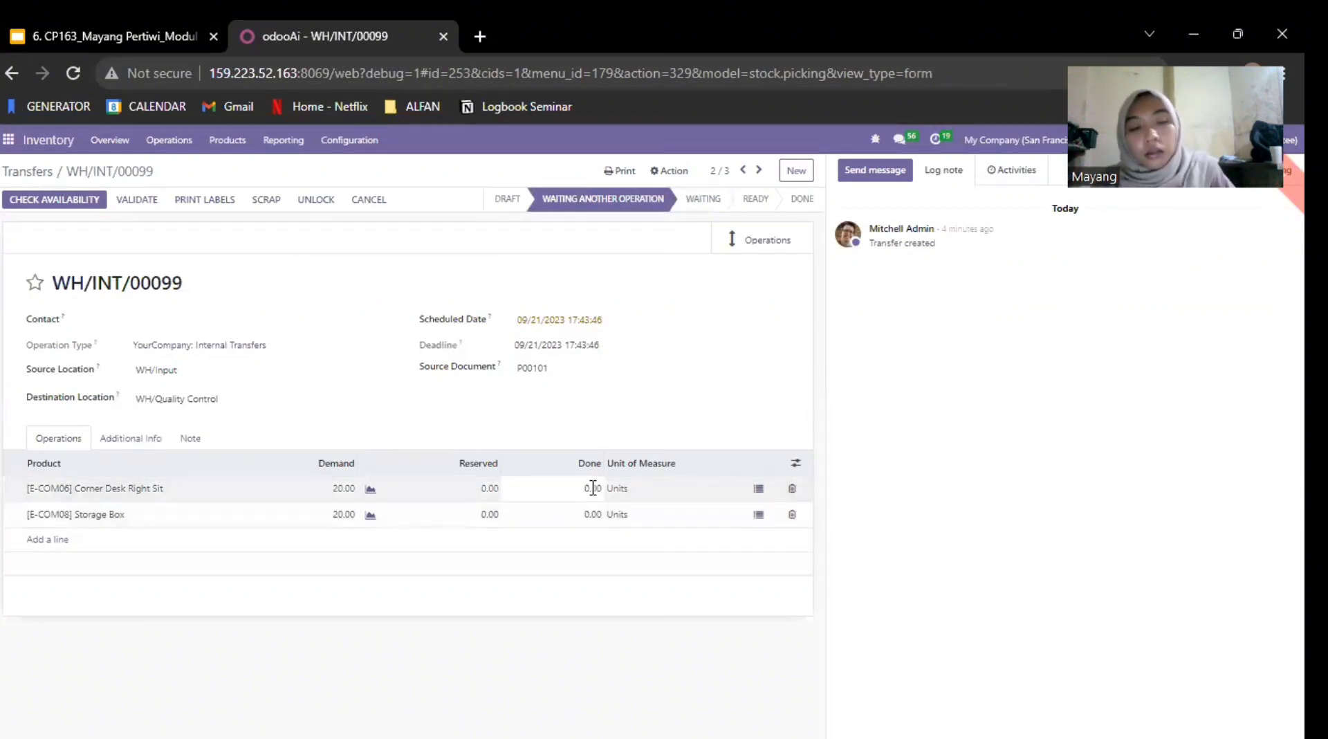
pyautogui.write('20')
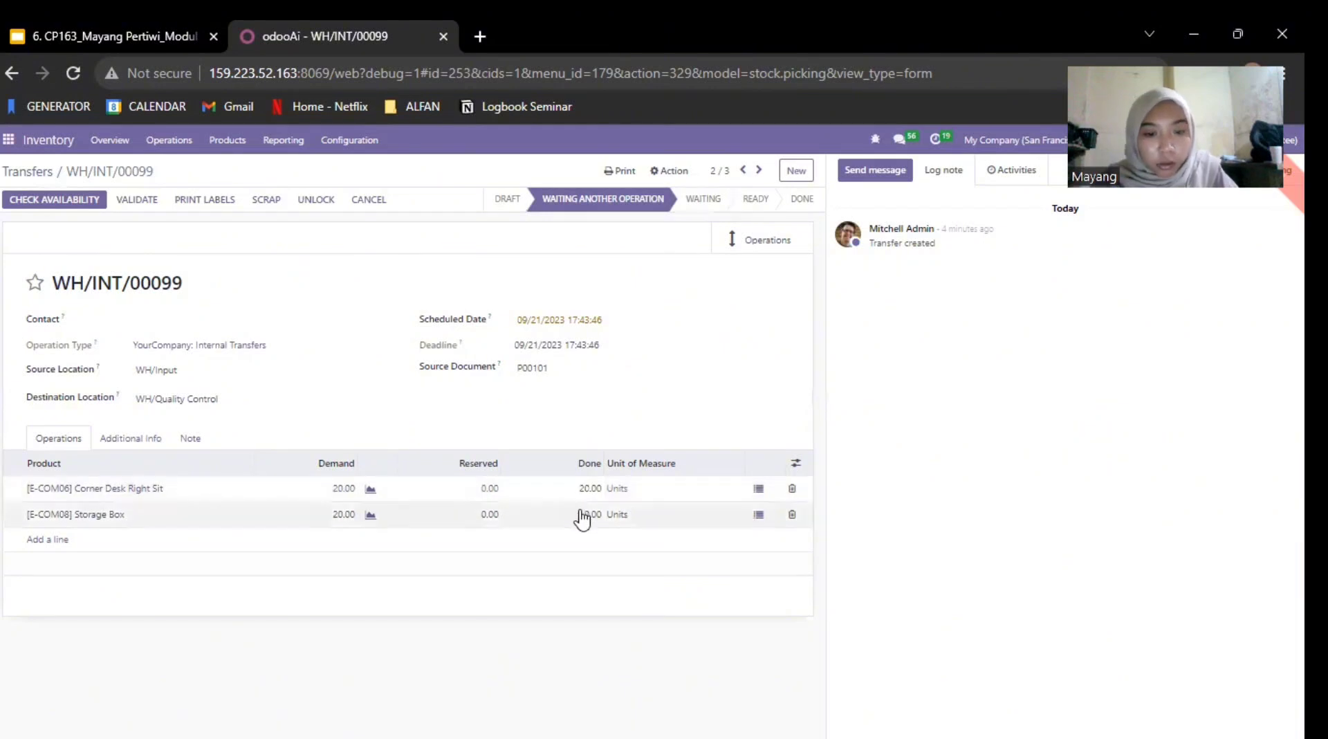
pyautogui.click(581, 516)
pyautogui.write('20')
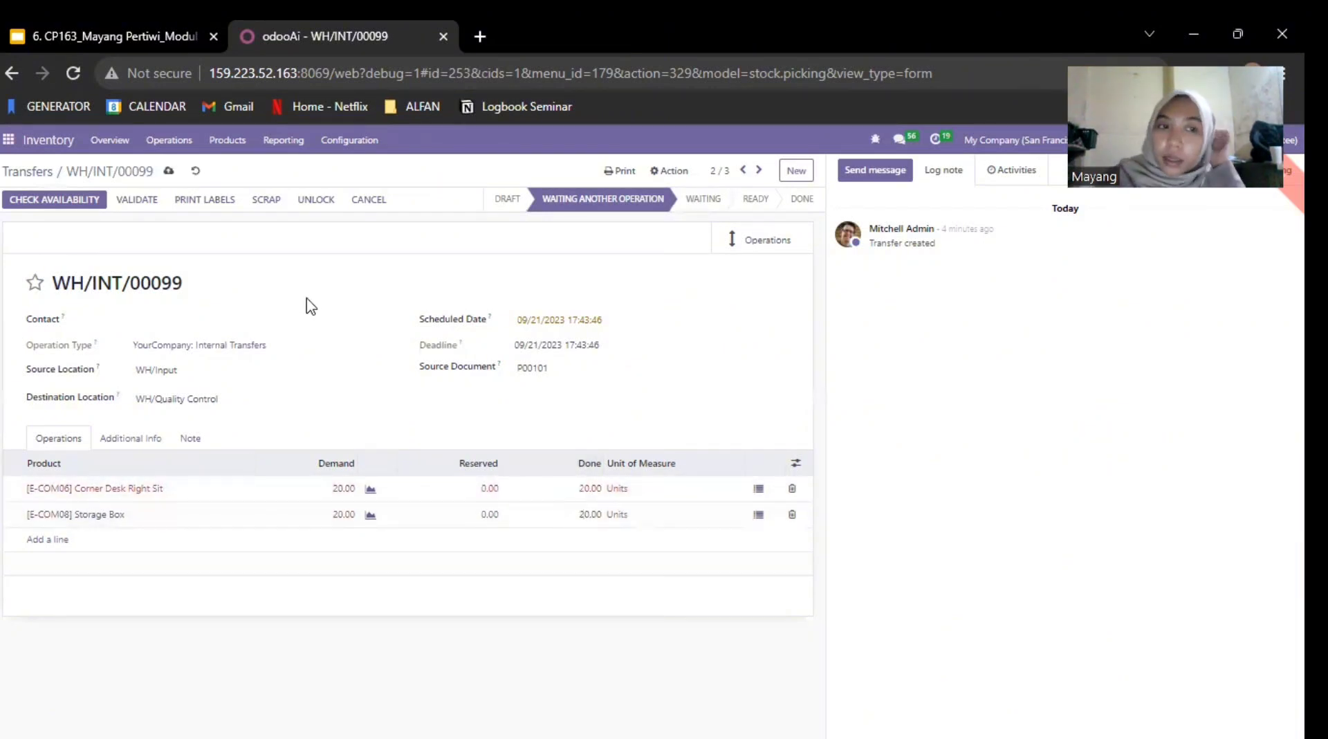
# Step: Validate the WH/Input to WH/Quality Control transfer and open the order's transfer from WH/Quality Control to WH/Stock
pyautogui.click(137, 200)
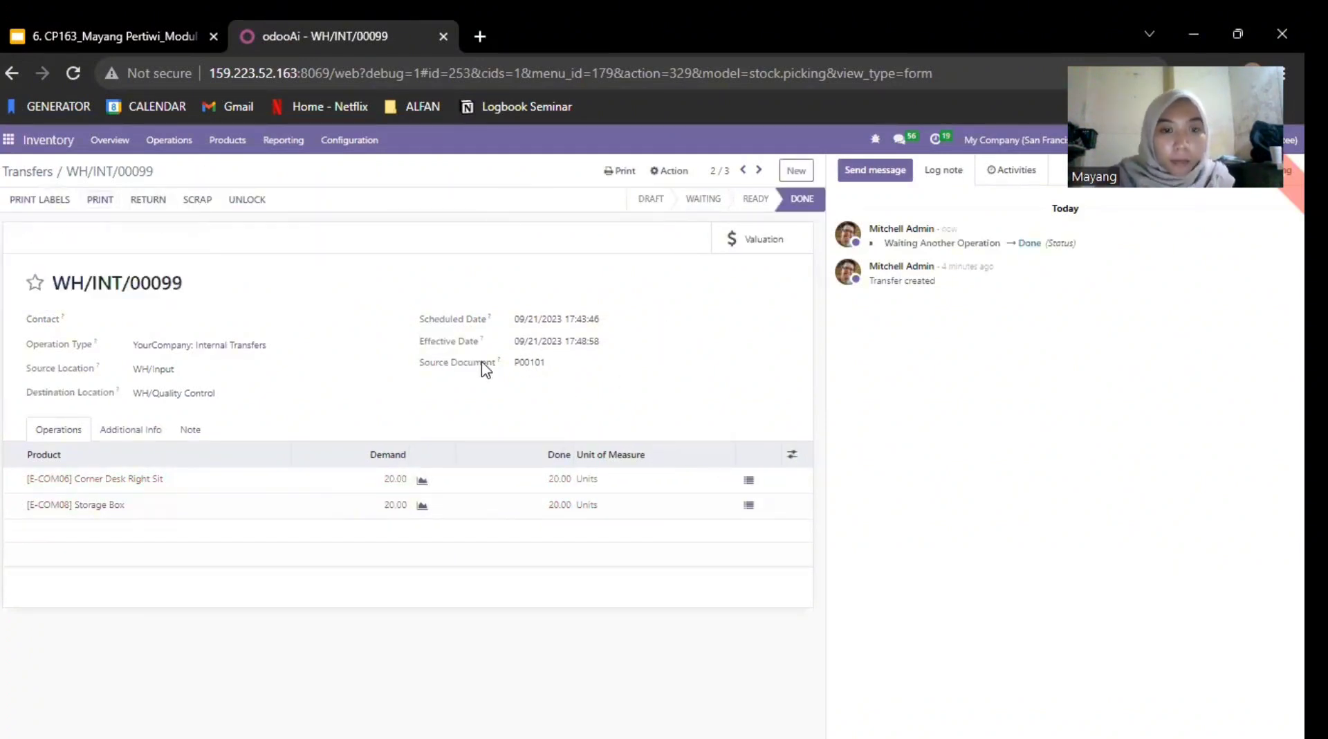
pyautogui.click(45, 178)
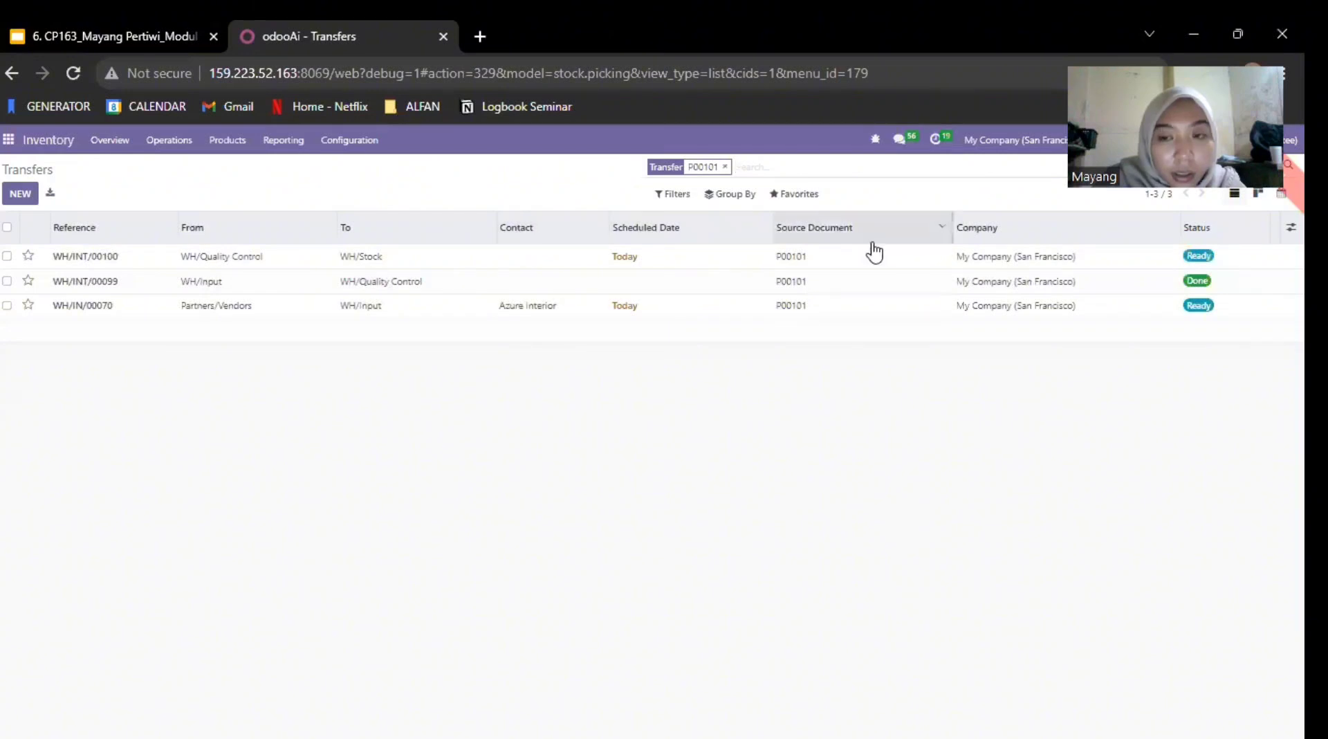
pyautogui.click(711, 263)
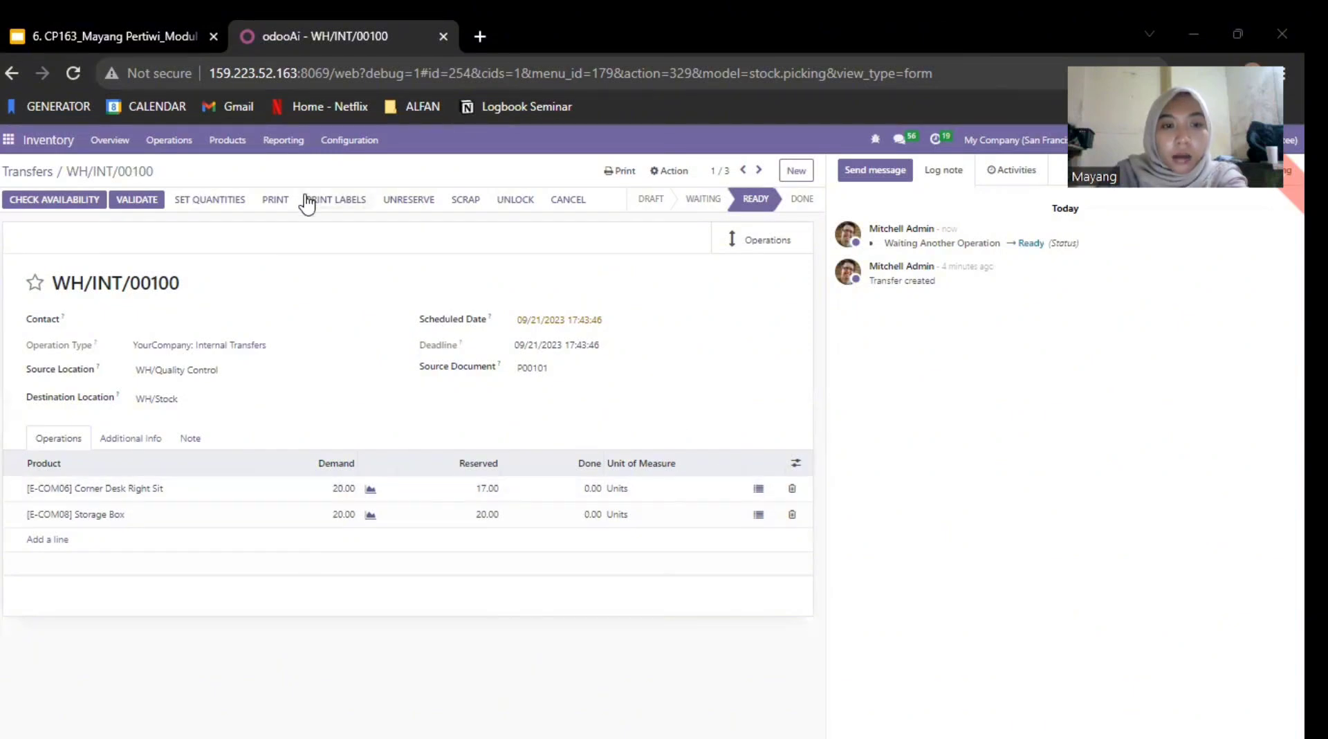
# Step: Scrap 5 units of Corner Desk Right Sit from WH/Quality Control on this transfer
pyautogui.click(471, 202)
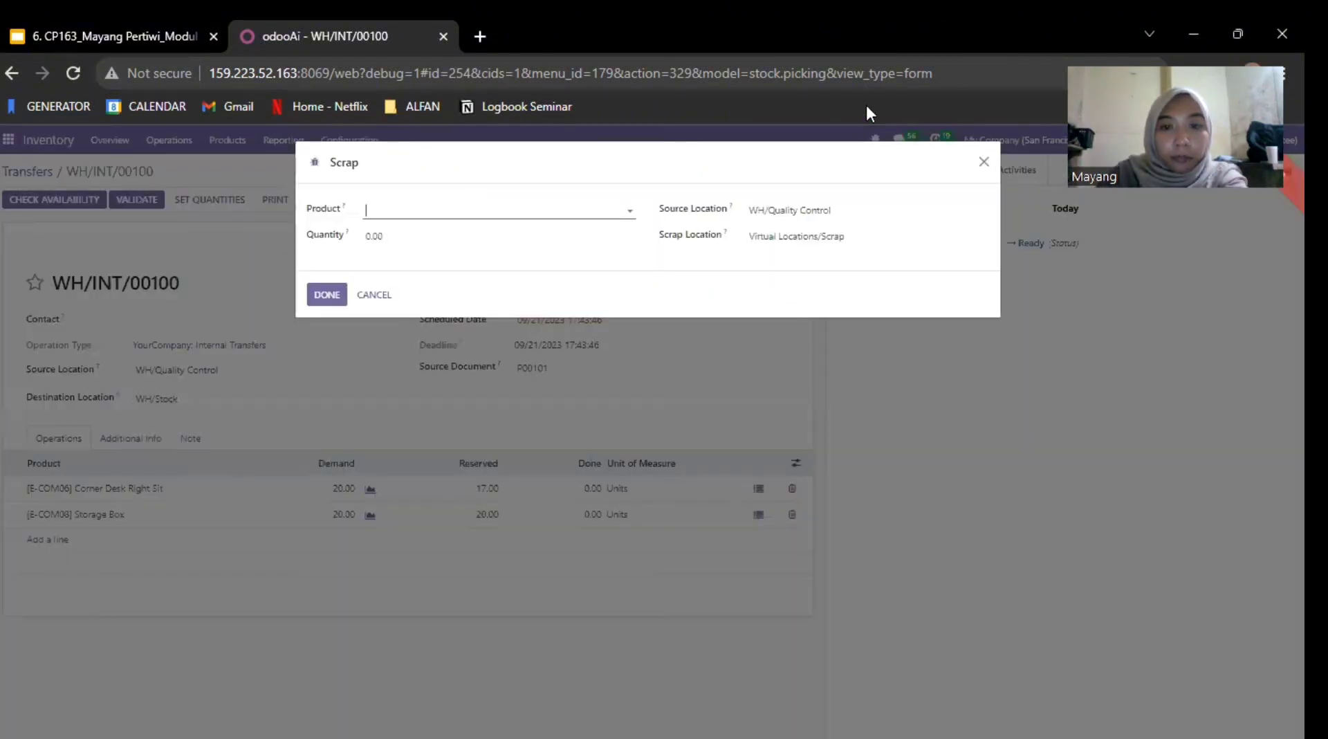
pyautogui.click(595, 207)
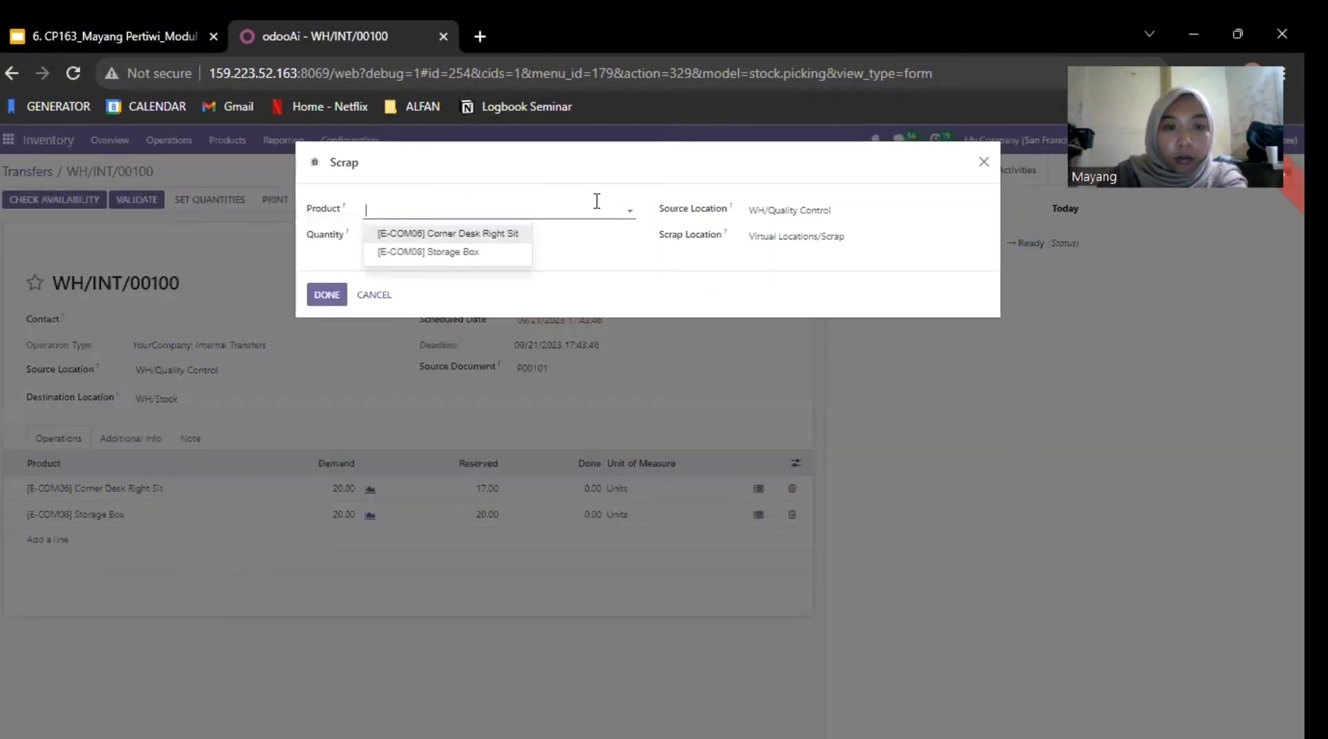
pyautogui.click(467, 235)
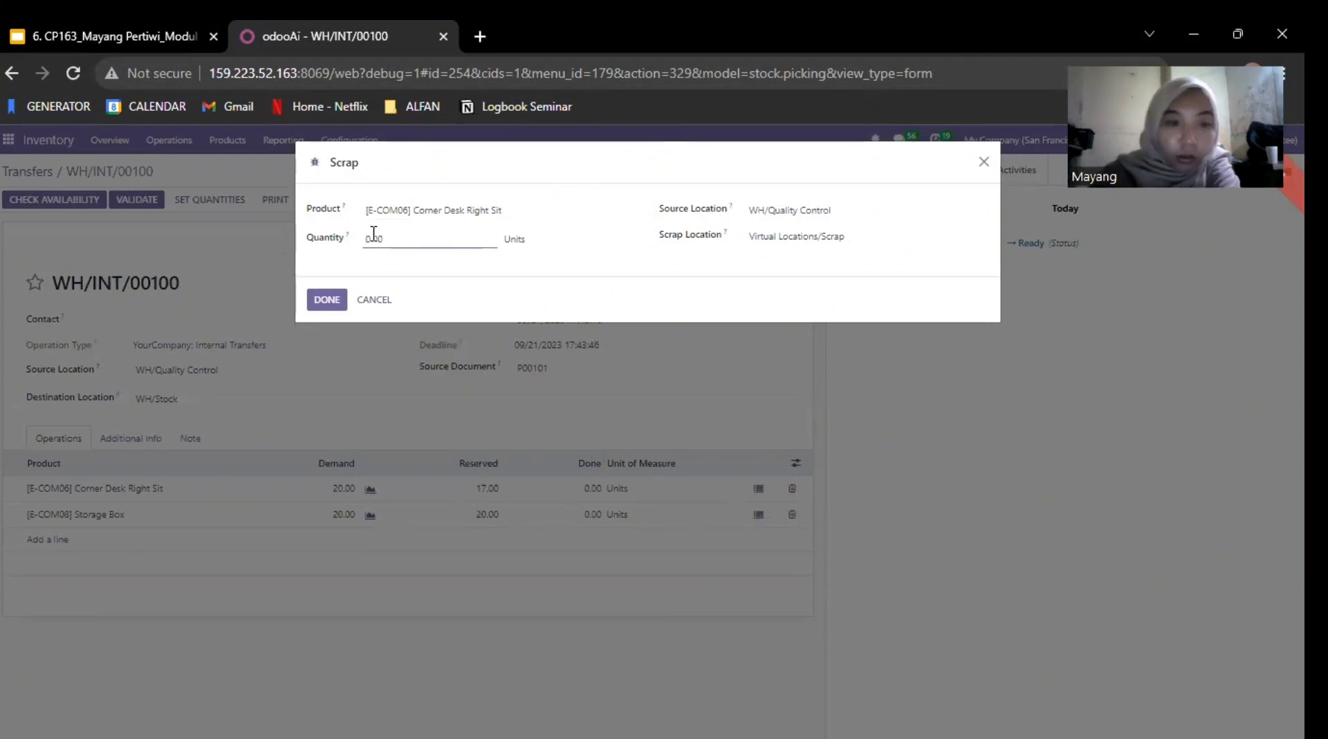
pyautogui.click(373, 234)
pyautogui.write('5')
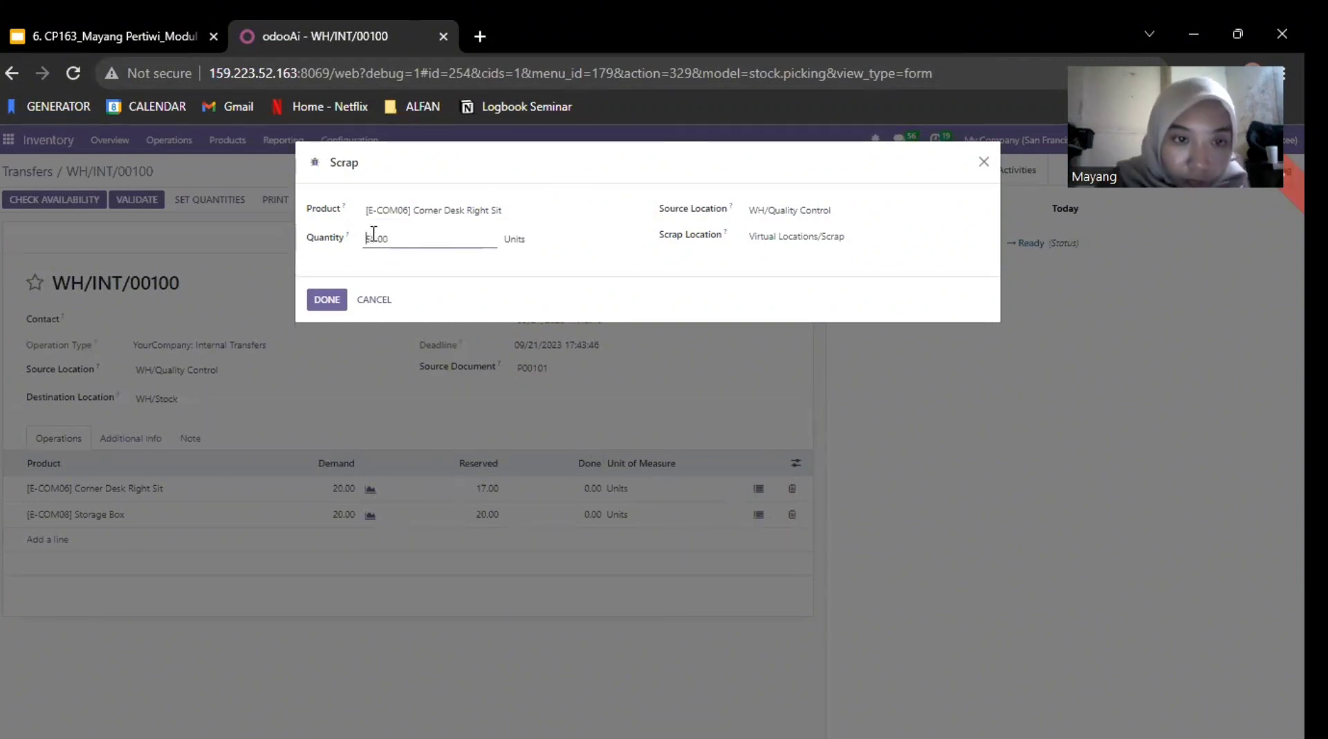
pyautogui.click(374, 234)
pyautogui.press('BackSpace')
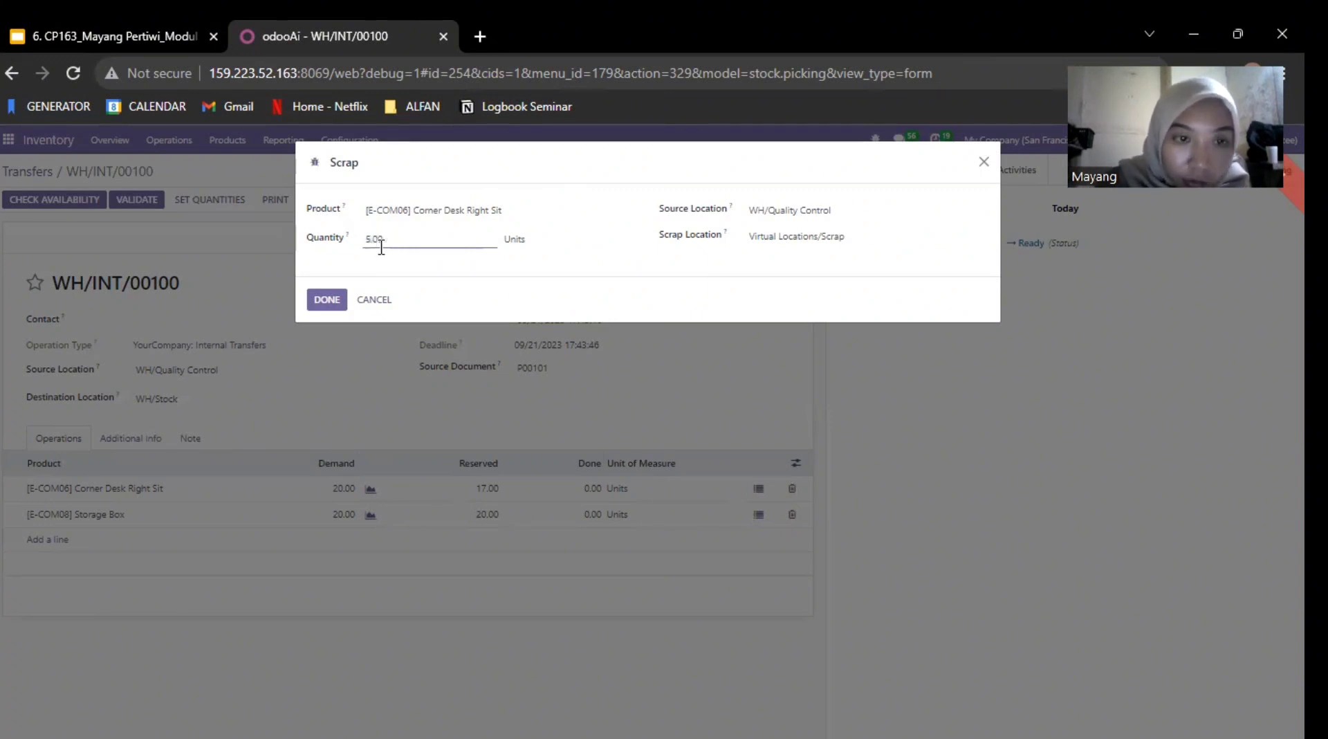
pyautogui.click(340, 302)
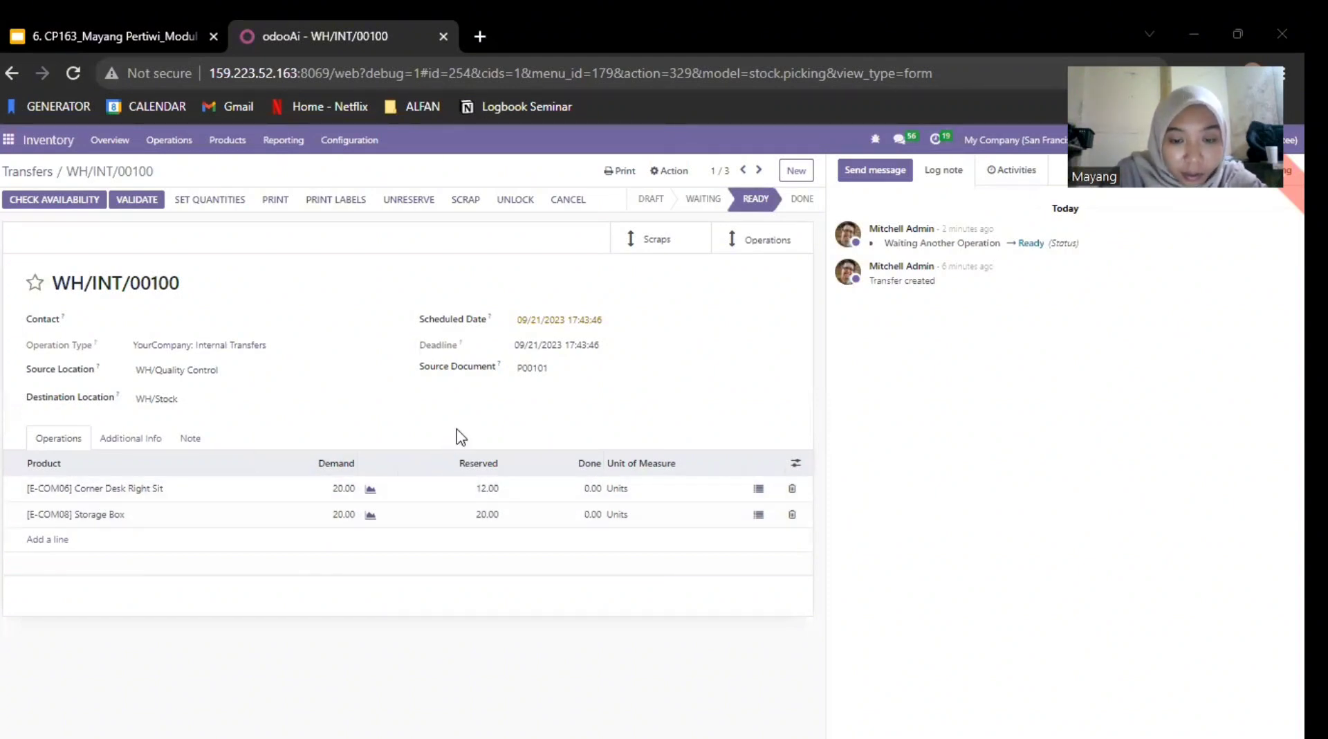
# Step: Set the done quantity to 12 for Corner Desk Right Sit and 20 for Storage Box
pyautogui.click(589, 488)
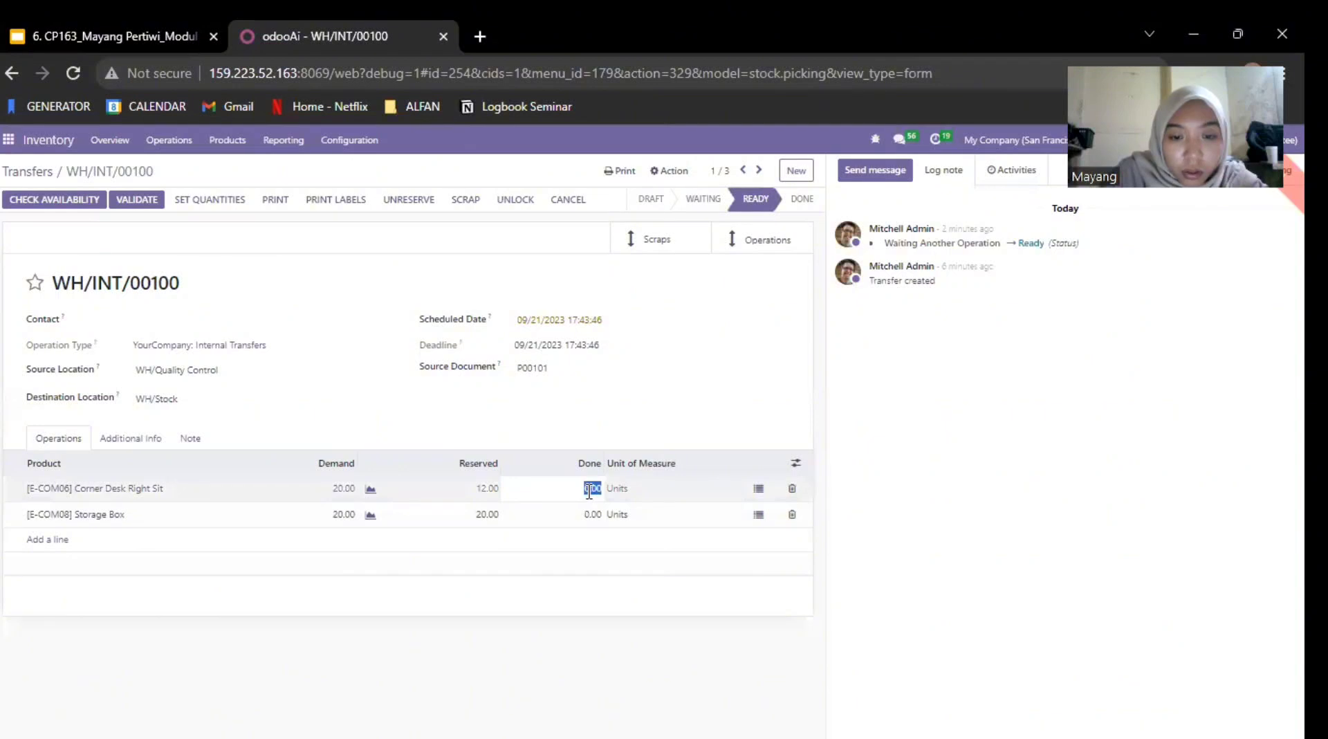
pyautogui.click(588, 492)
pyautogui.write('1')
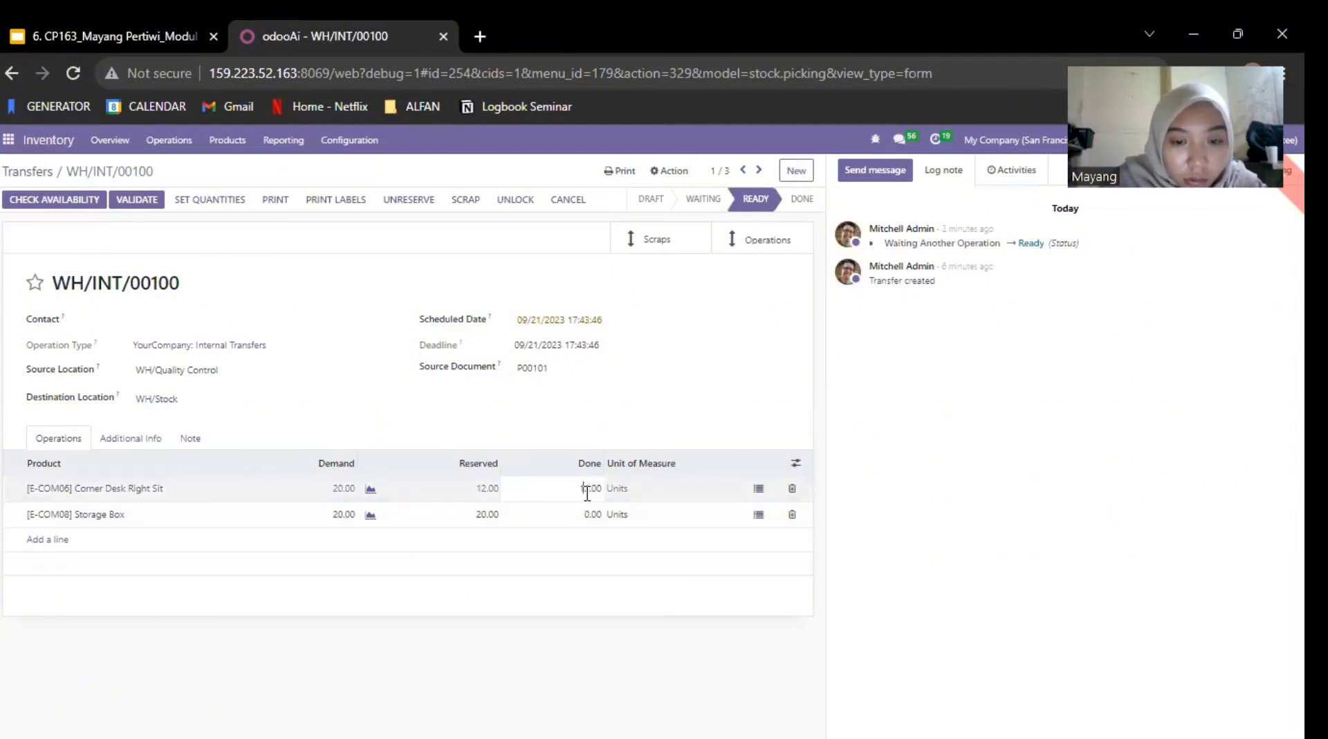
pyautogui.write('2')
pyautogui.click(587, 515)
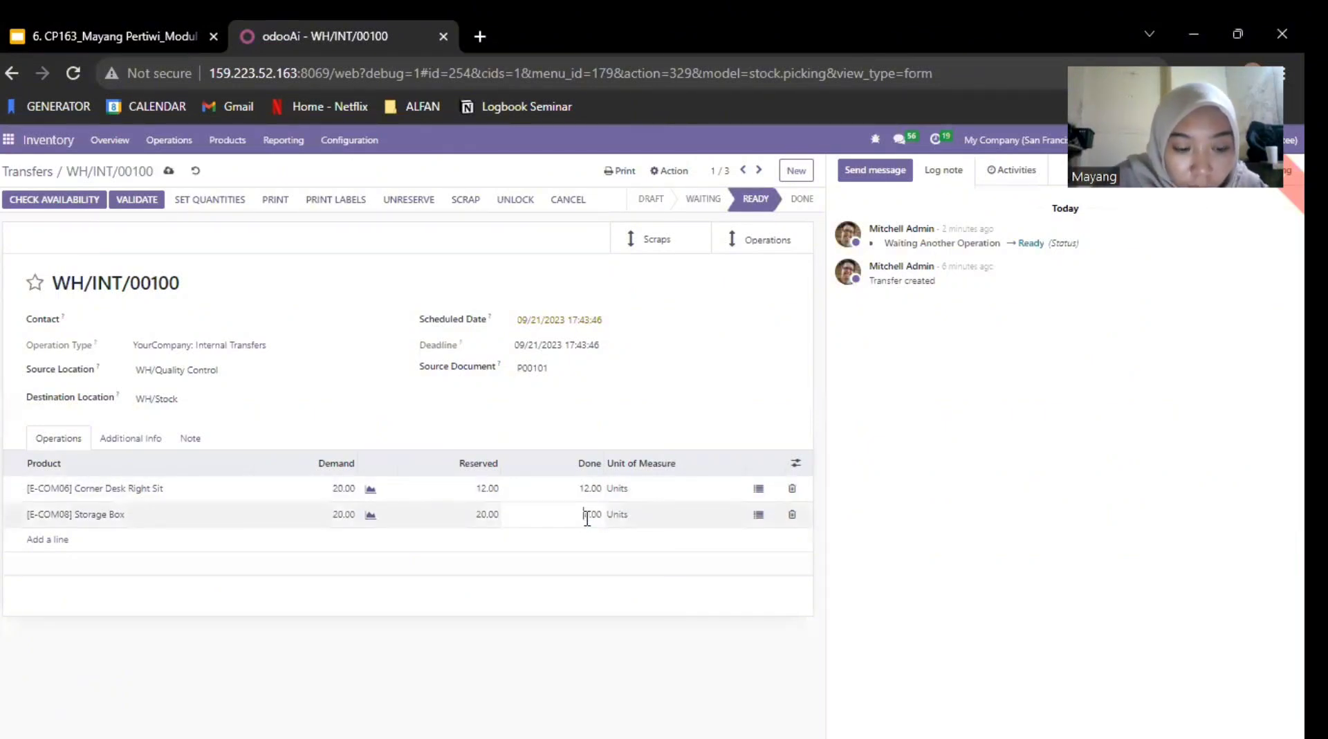
pyautogui.write('2')
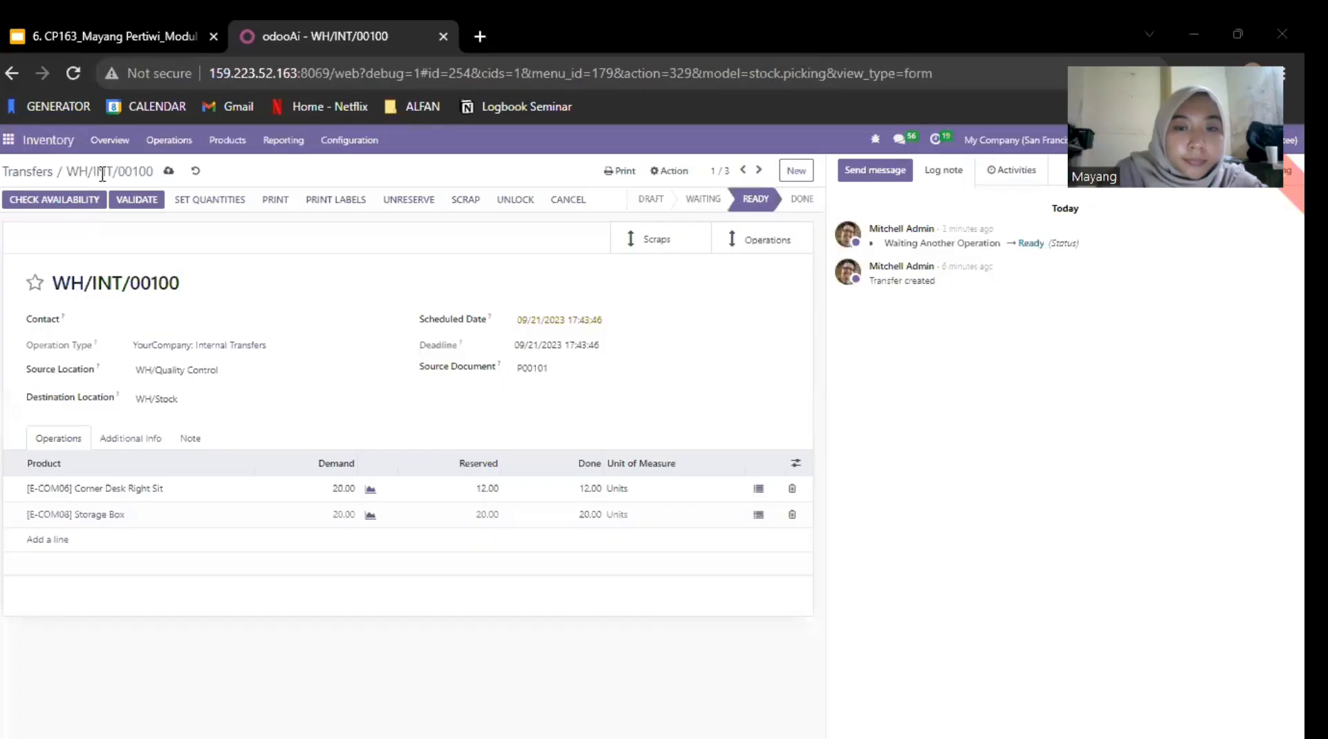
# Step: Validate the WH/Quality Control to WH/Stock transfer without a backorder and open its related scraps
pyautogui.click(137, 200)
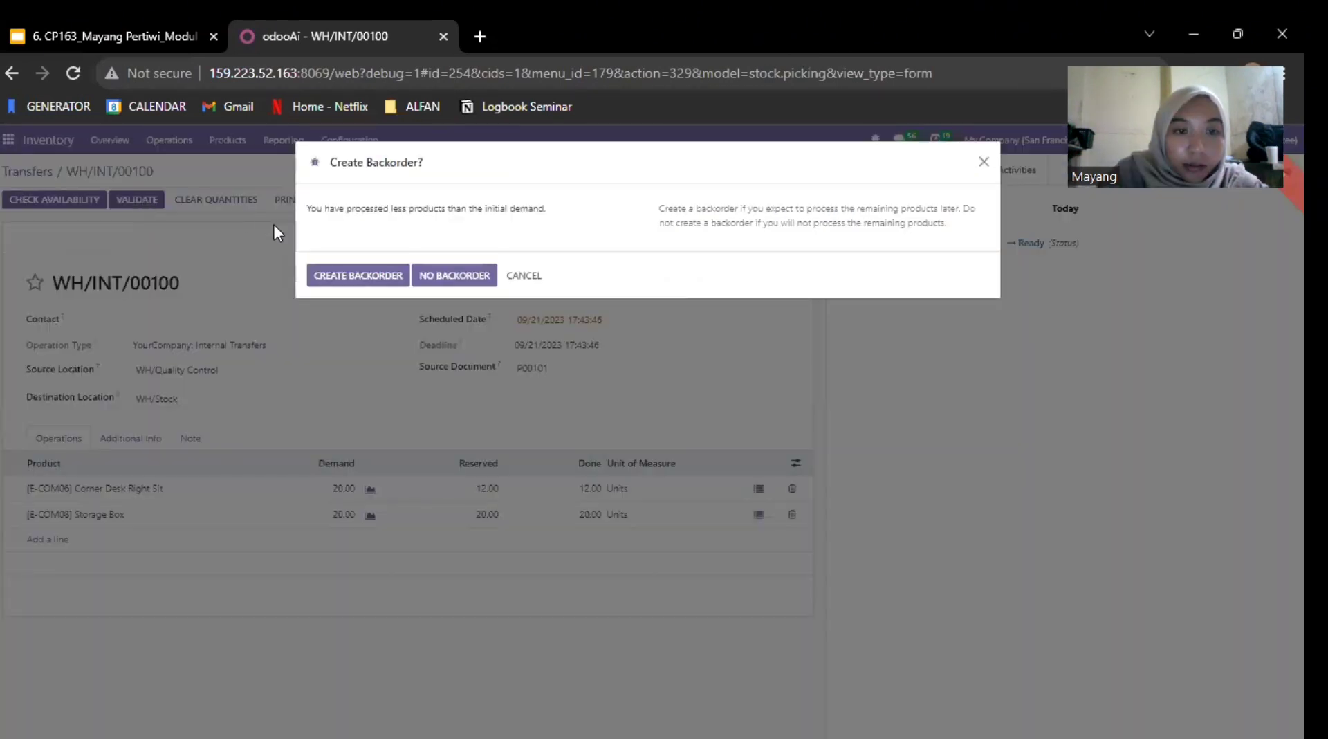
pyautogui.click(427, 280)
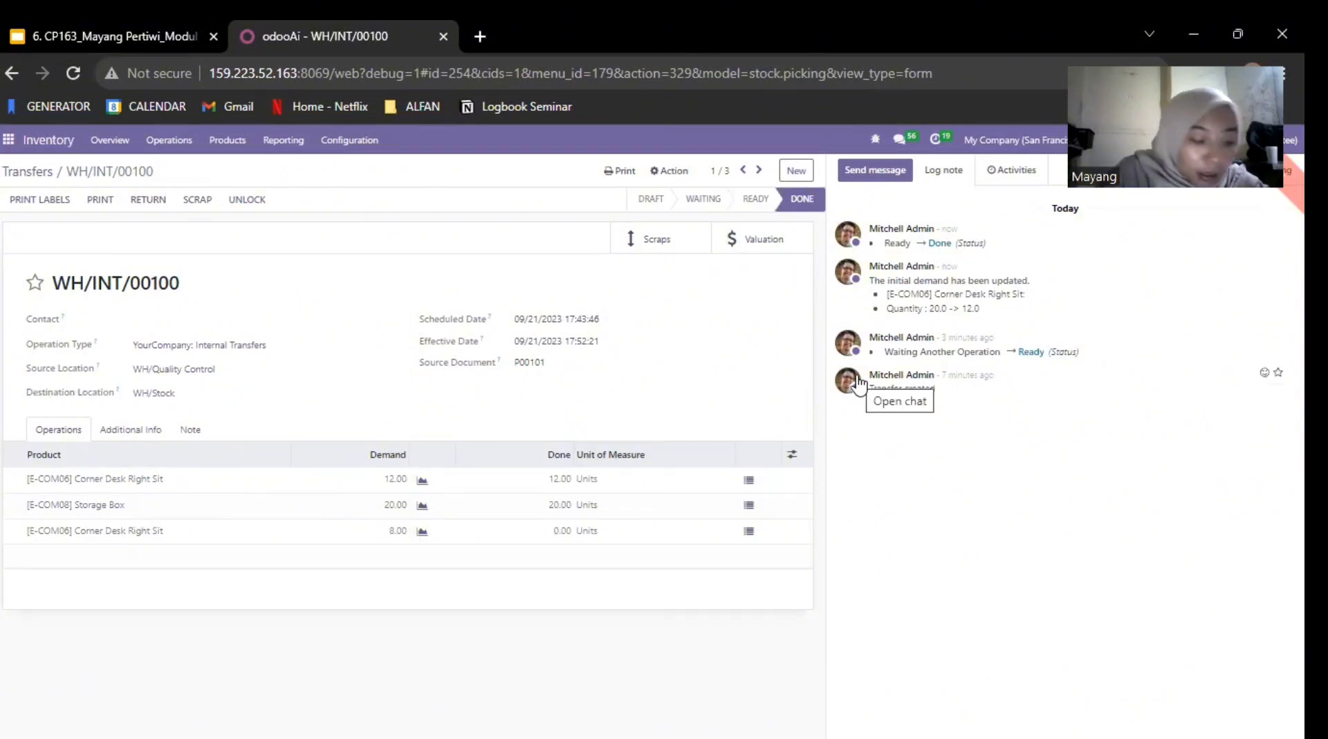
pyautogui.click(643, 239)
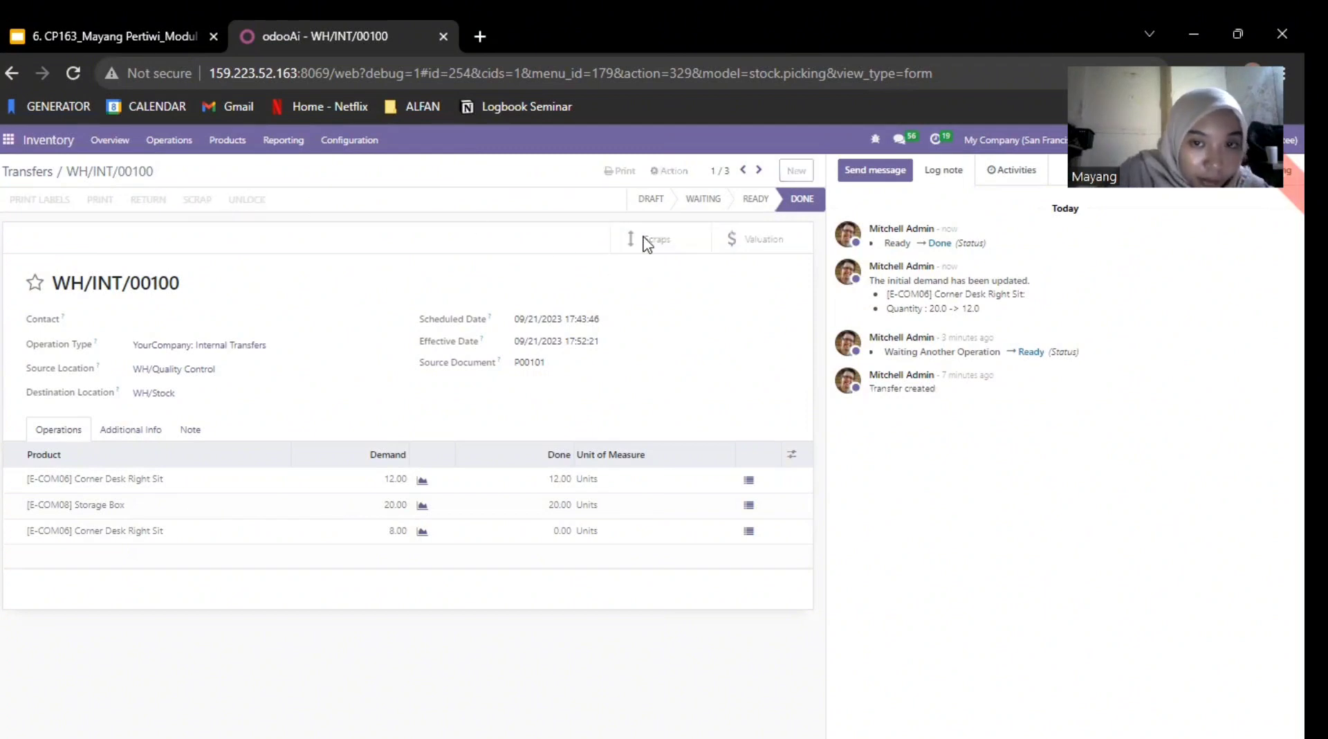